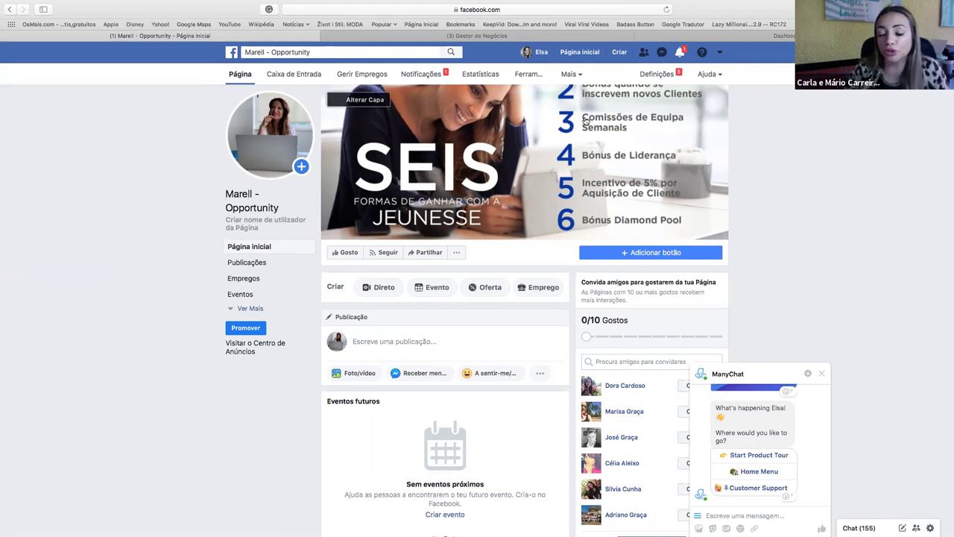
Go from Business Manager to the Ads Manager campaigns list showing draft 'Mensagens Naara'.
left_click(721, 53)
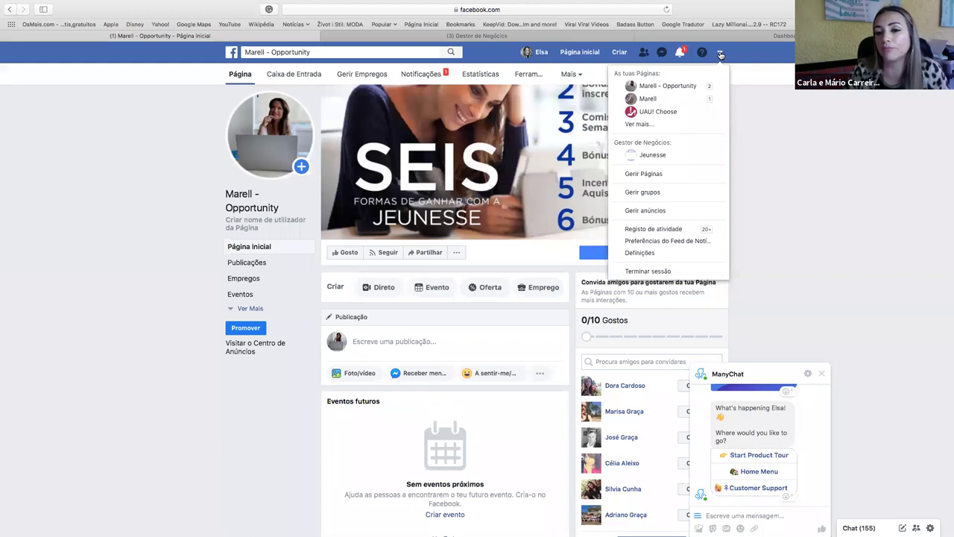
left_click(756, 91)
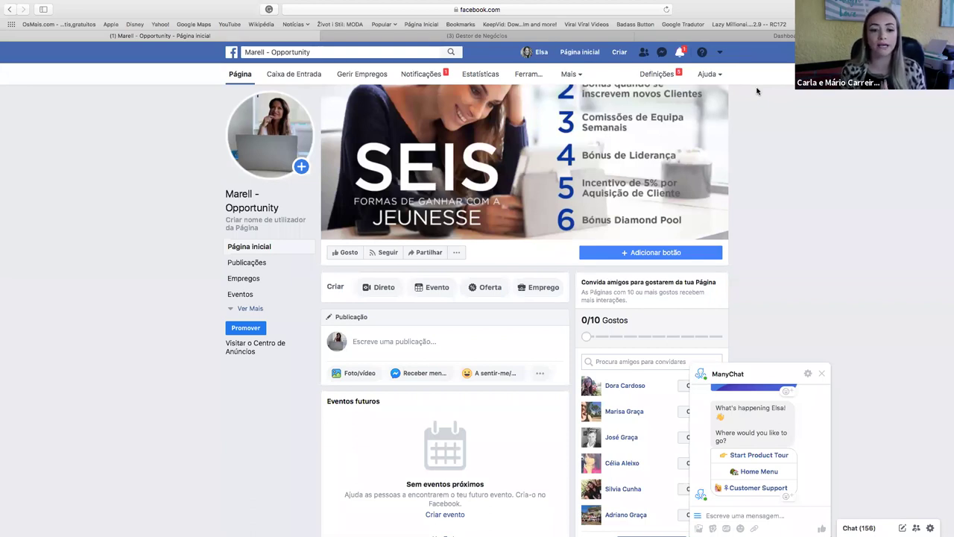
left_click(476, 39)
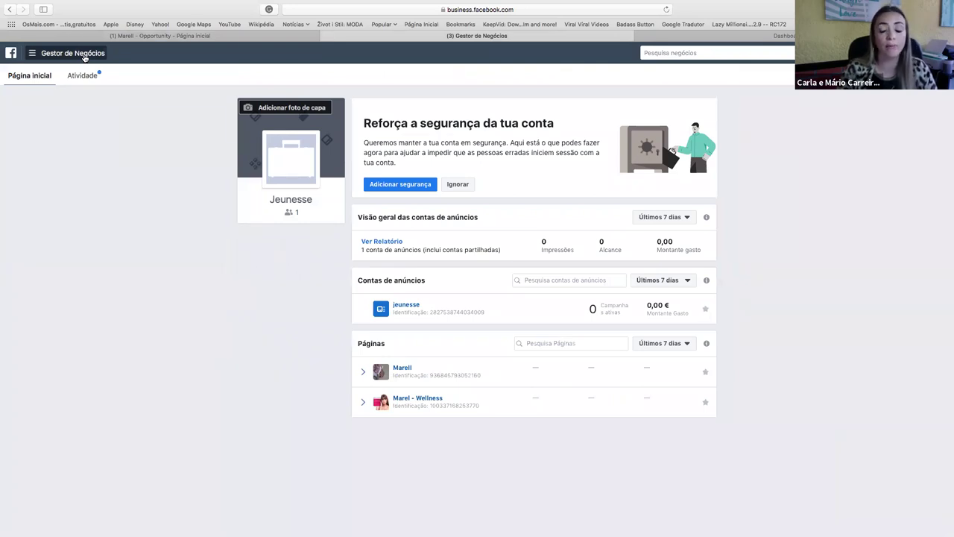
left_click(84, 58)
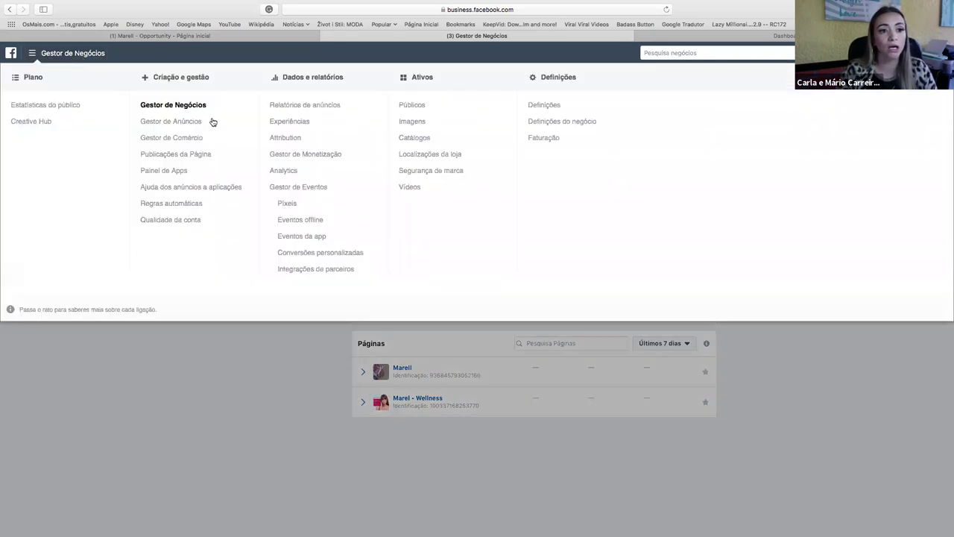
left_click(199, 124)
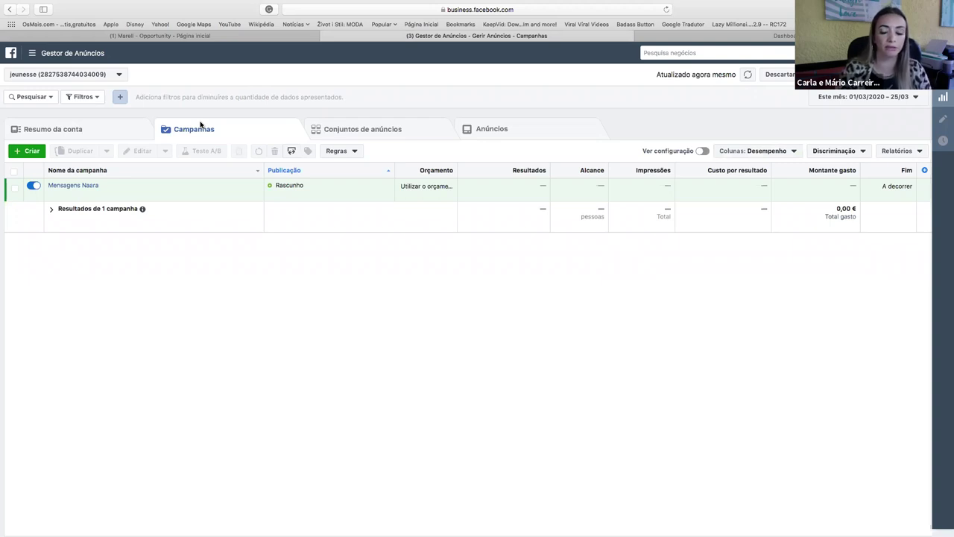
mouse_move(284, 533)
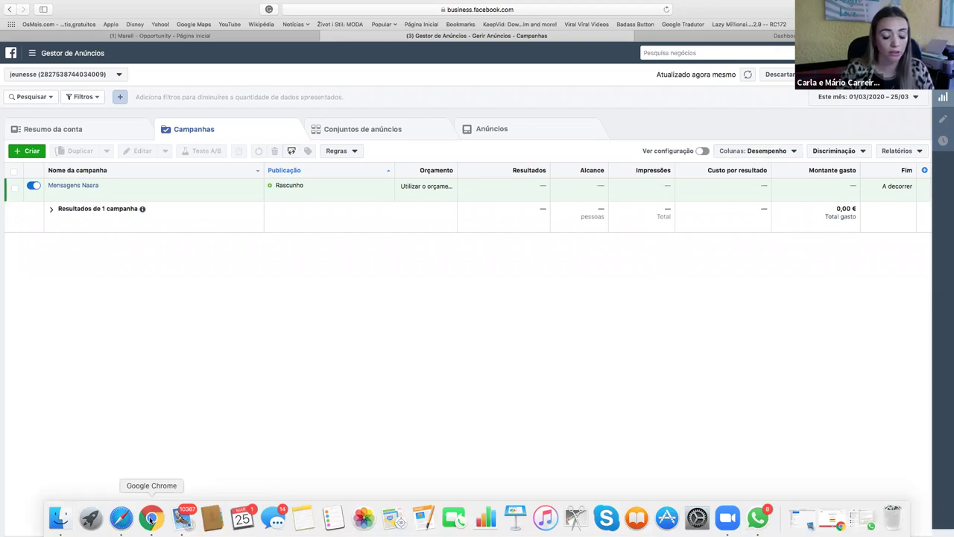
left_click(151, 519)
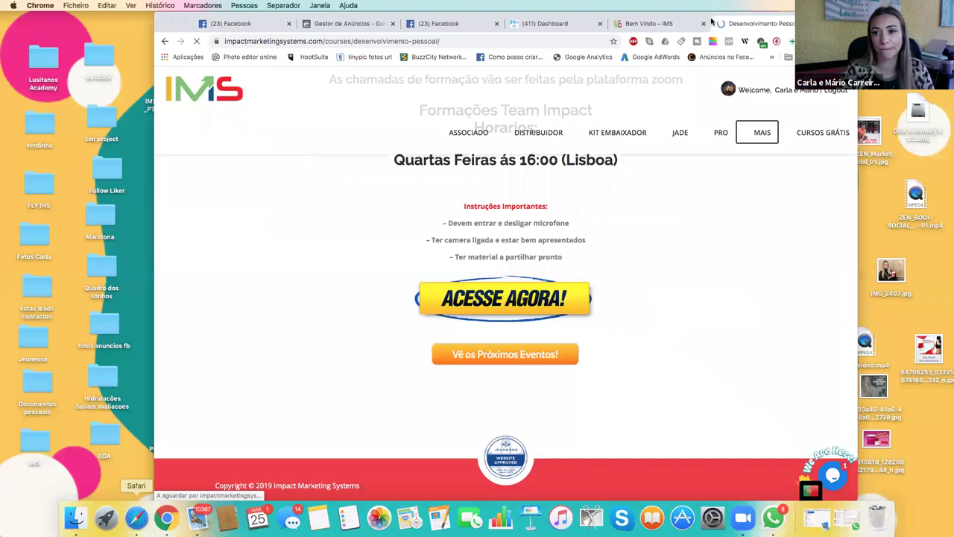
In IMS, open the Distribuidor course and its lesson 'Fazer Anuncio Negocio com Chatbot Manychat'.
left_click(699, 29)
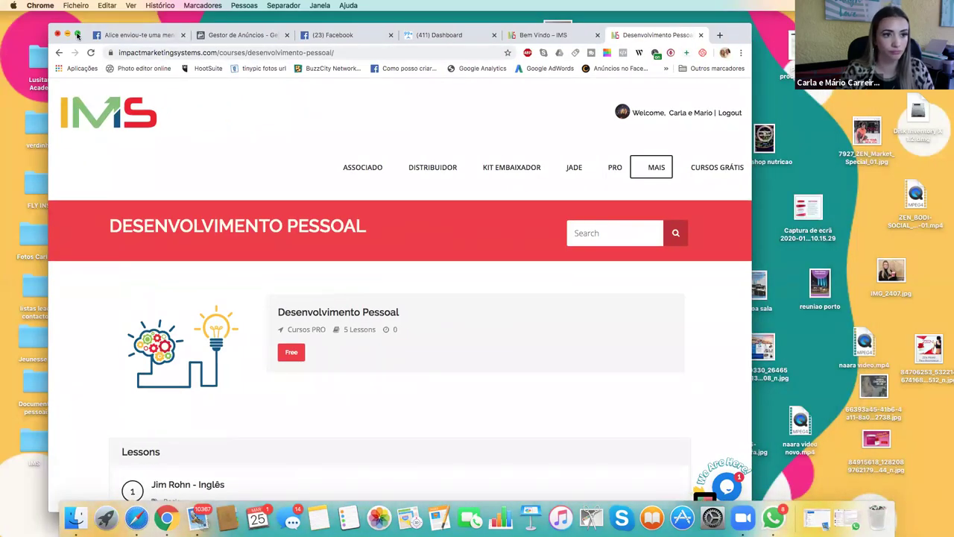
left_click(431, 168)
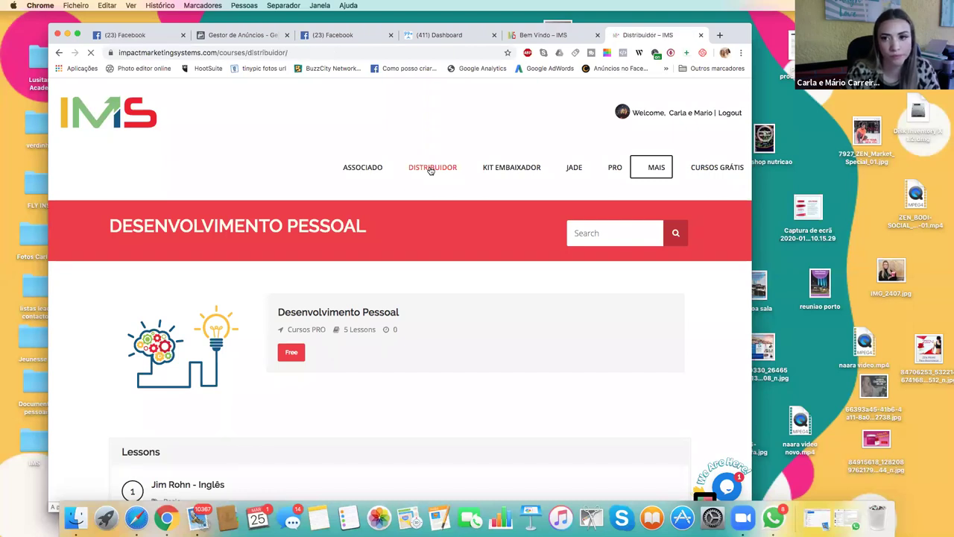
scroll(395, 260, "down", 5)
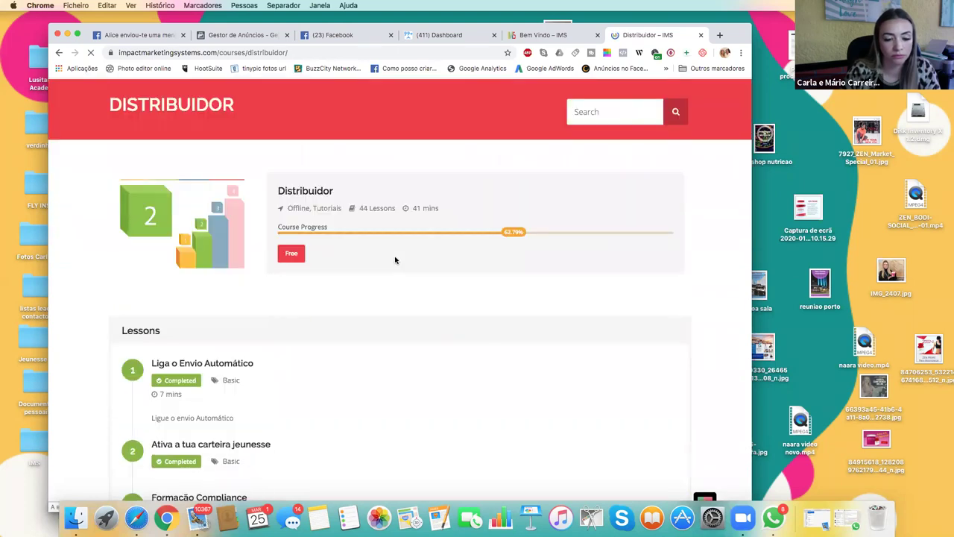
scroll(395, 260, "down", 5)
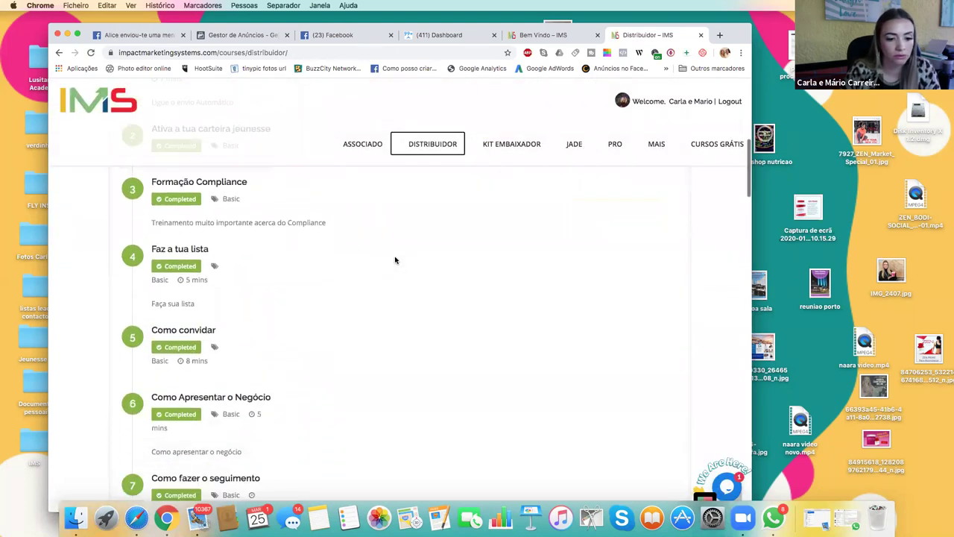
scroll(395, 260, "down", 5)
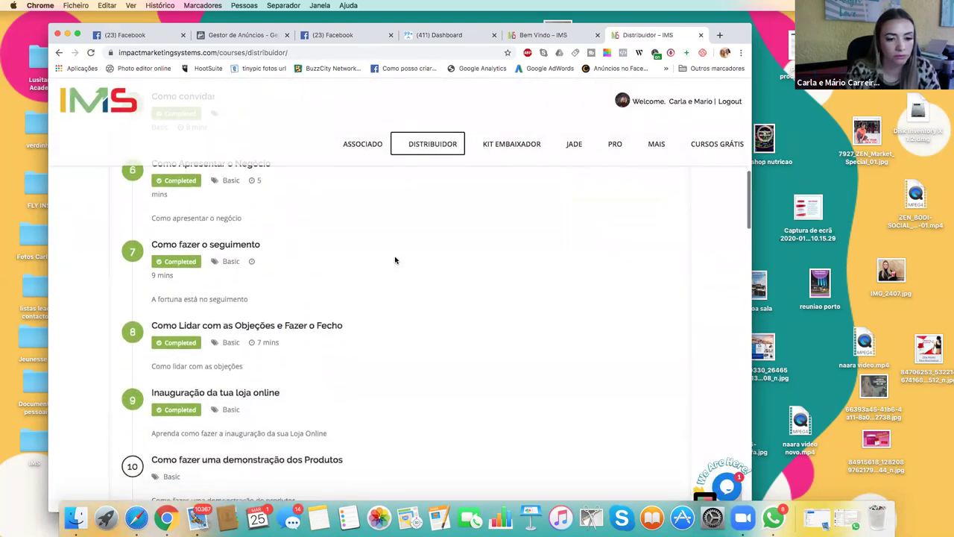
scroll(395, 259, "down", 5)
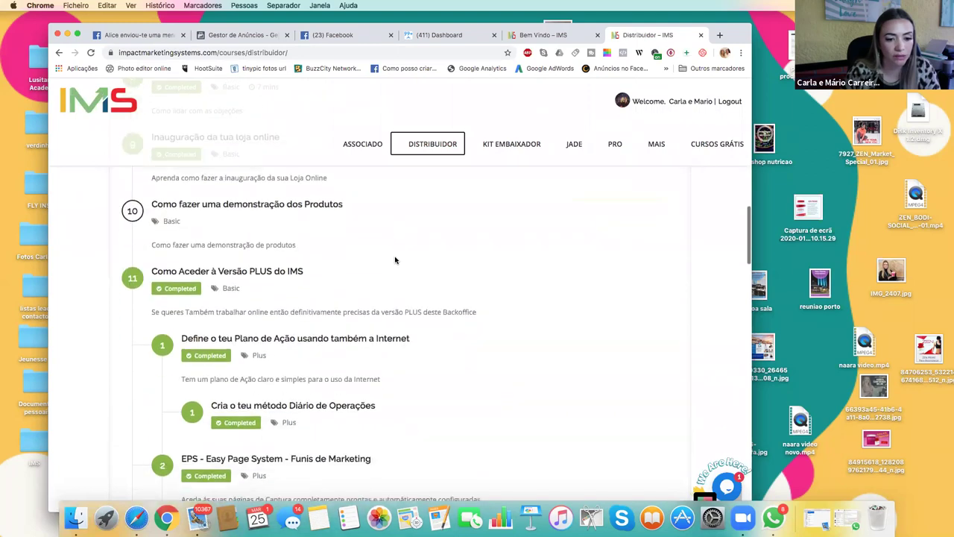
scroll(395, 260, "down", 4)
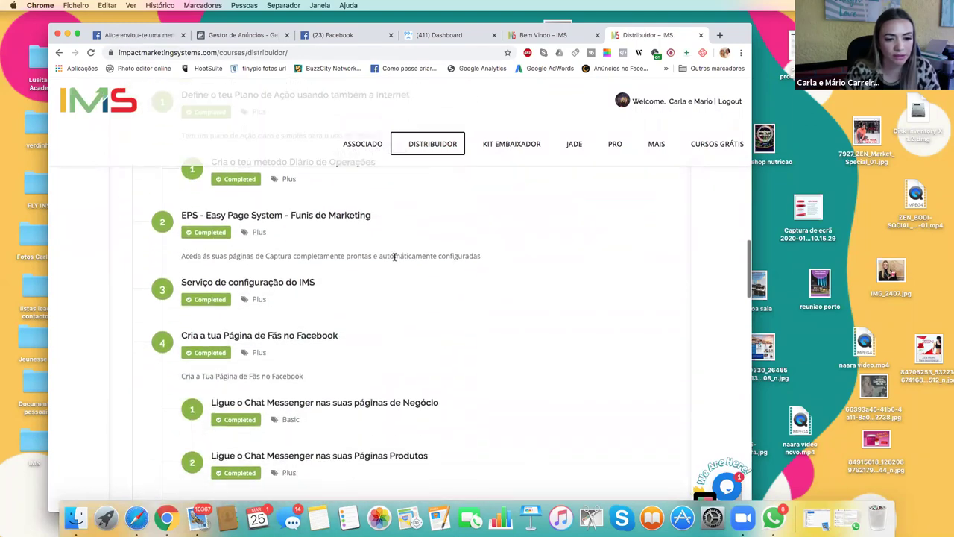
scroll(395, 258, "down", 4)
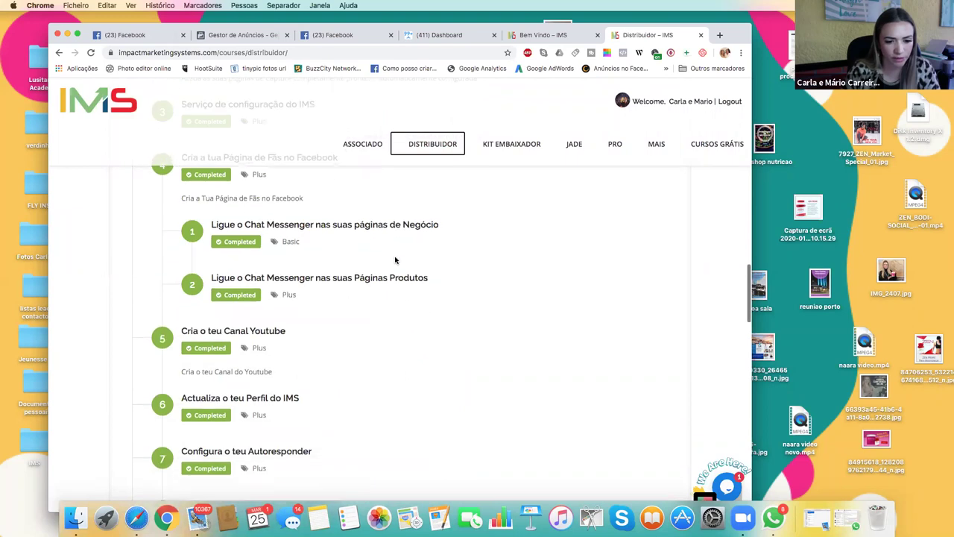
scroll(395, 259, "down", 4)
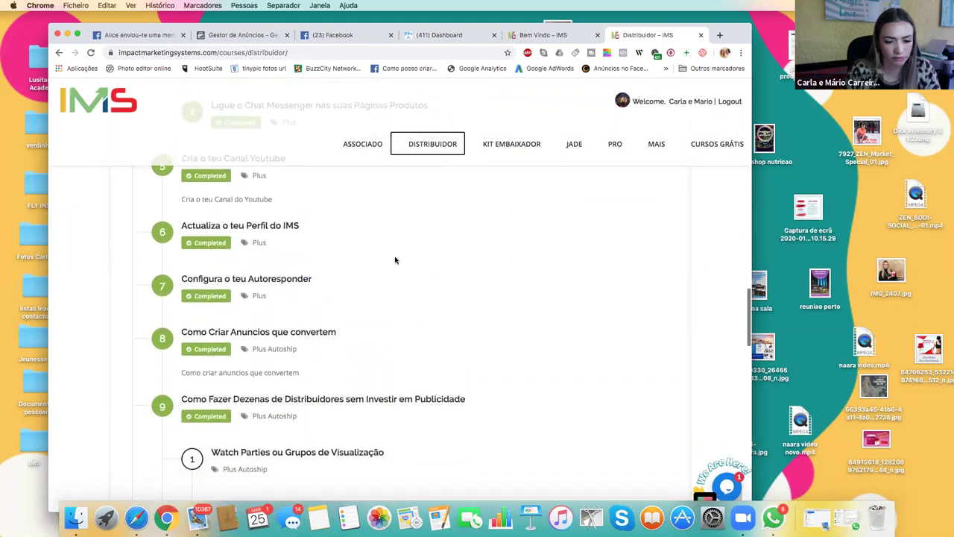
scroll(395, 259, "down", 3)
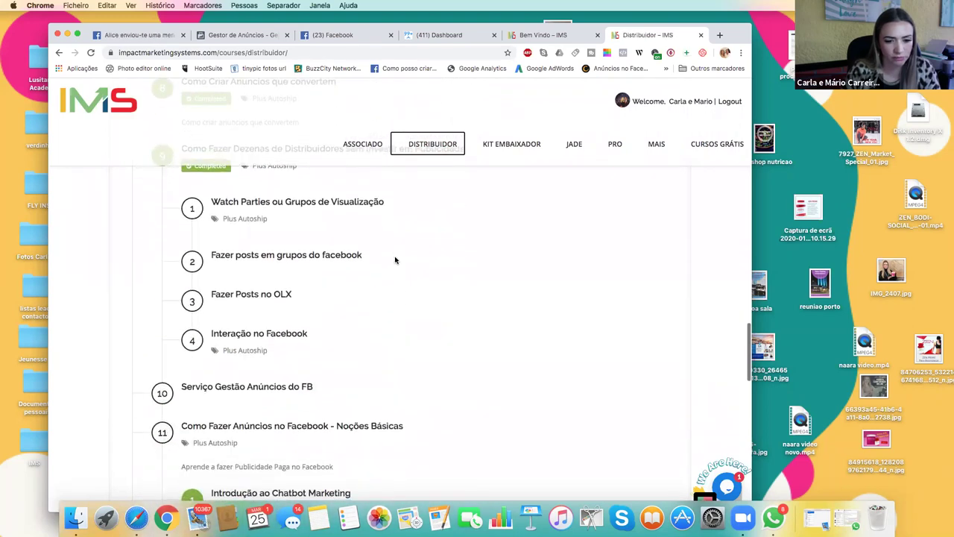
scroll(395, 259, "down", 2)
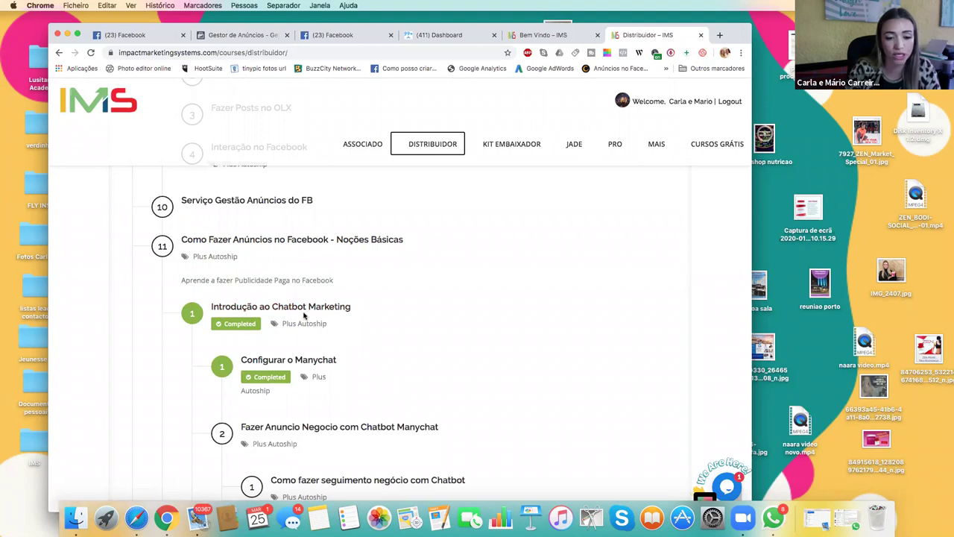
scroll(304, 316, "down", 3)
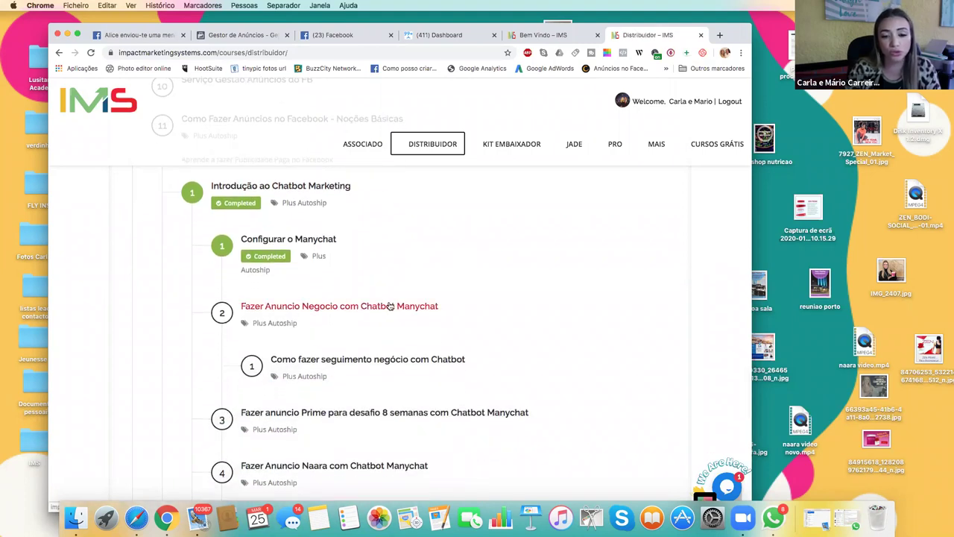
left_click(387, 309)
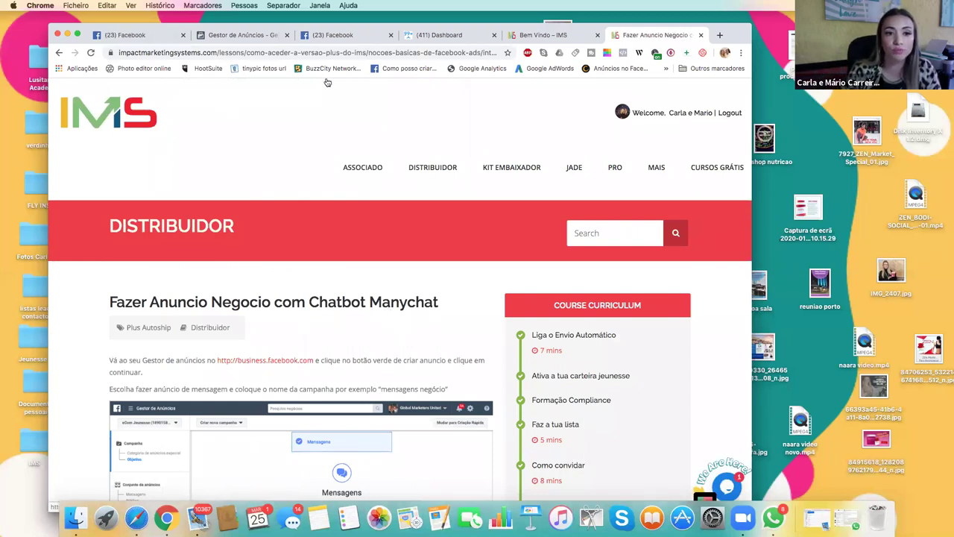
Reposition the browser window, read through the lesson guide, and select its web address.
left_click_drag(738, 34, 693, 23)
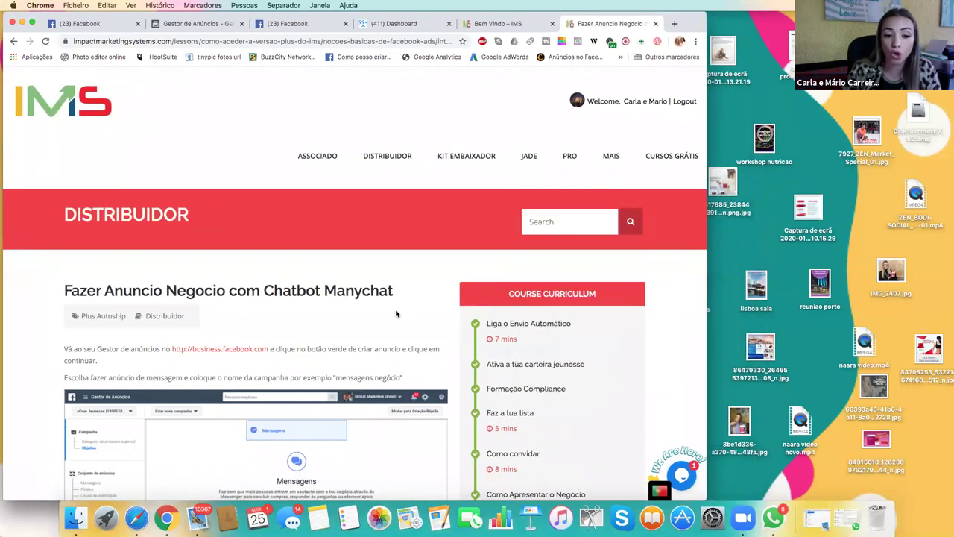
scroll(396, 313, "down", 2)
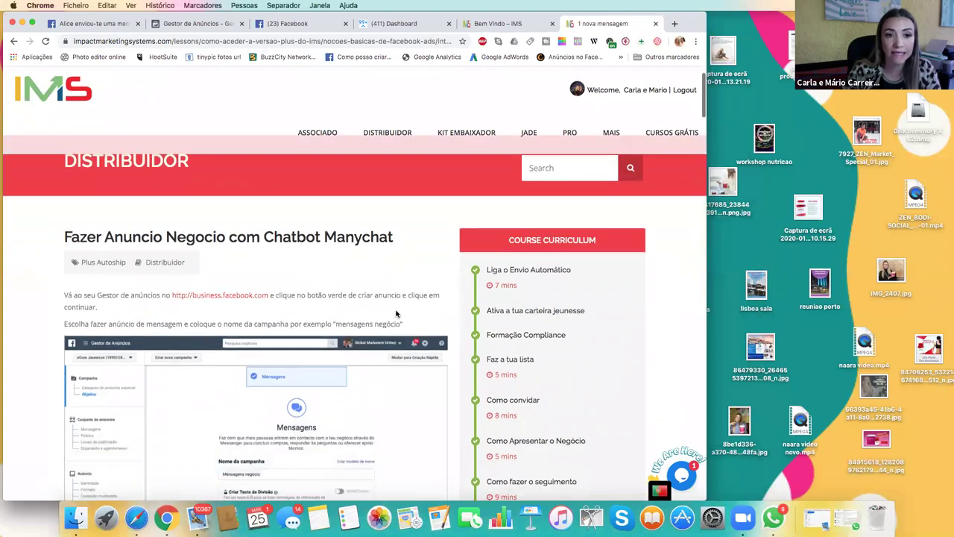
scroll(396, 314, "down", 3)
scroll(395, 314, "down", 7)
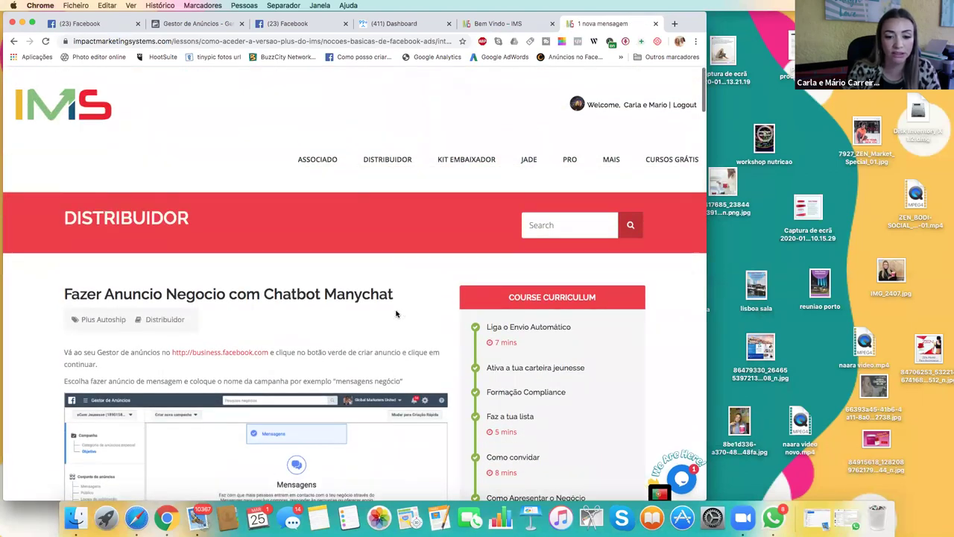
scroll(396, 314, "down", 2)
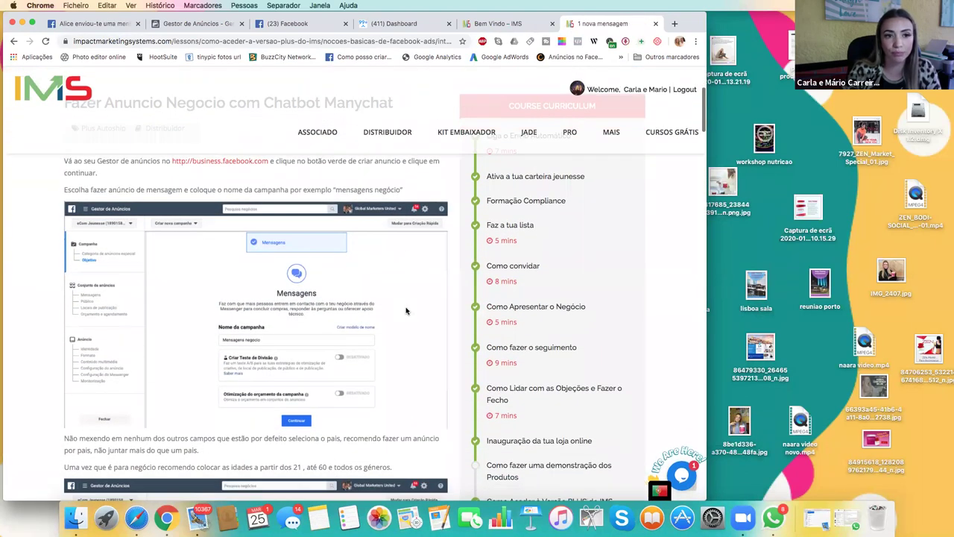
left_click(328, 41)
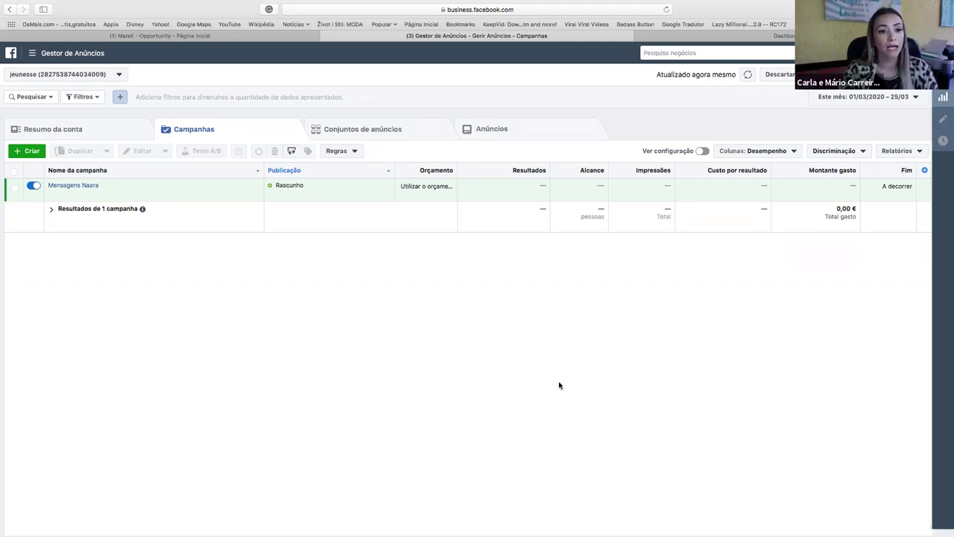
Check the Marell - Opportunity page and ManyChat dashboard, then return to Ads Manager campaigns.
left_click(189, 37)
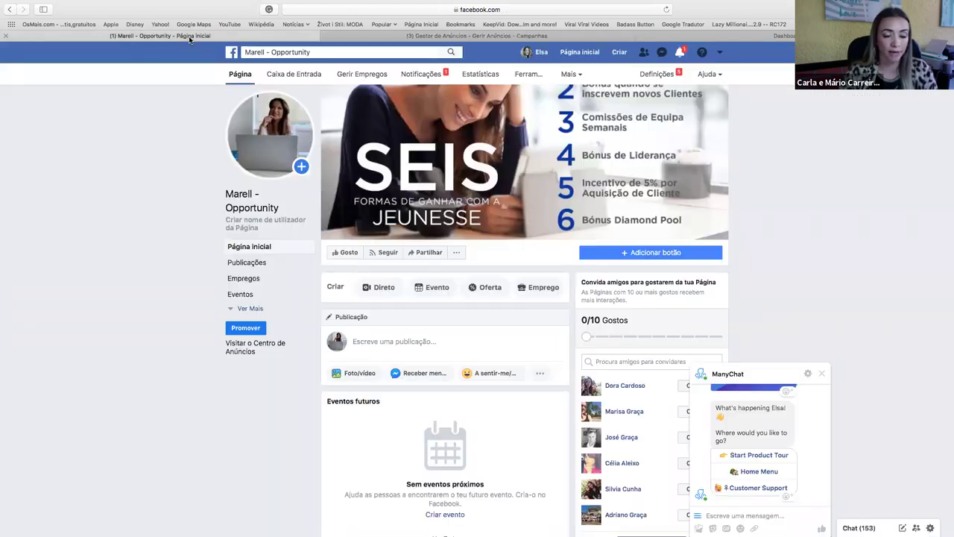
left_click(432, 36)
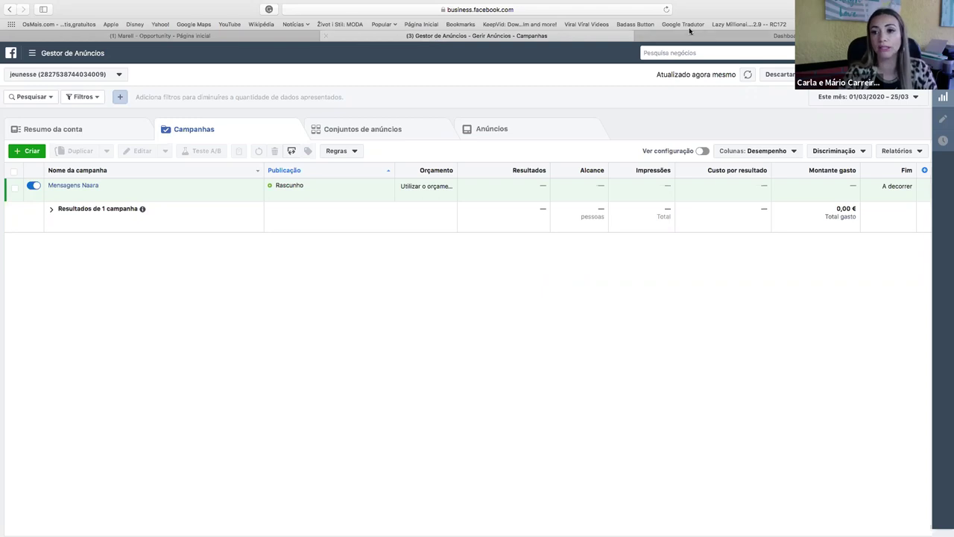
left_click(723, 37)
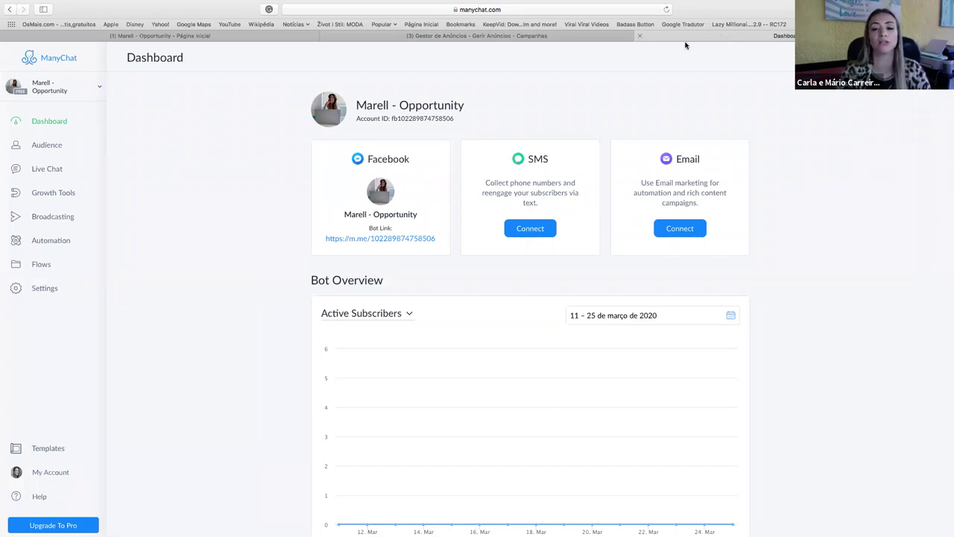
left_click(589, 37)
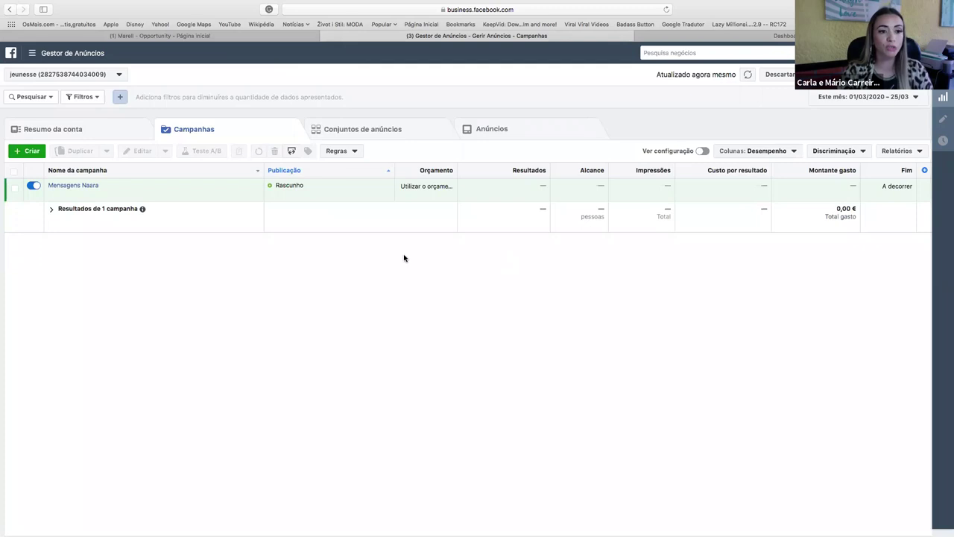
Start creating a new campaign in Ads Manager.
left_click(28, 152)
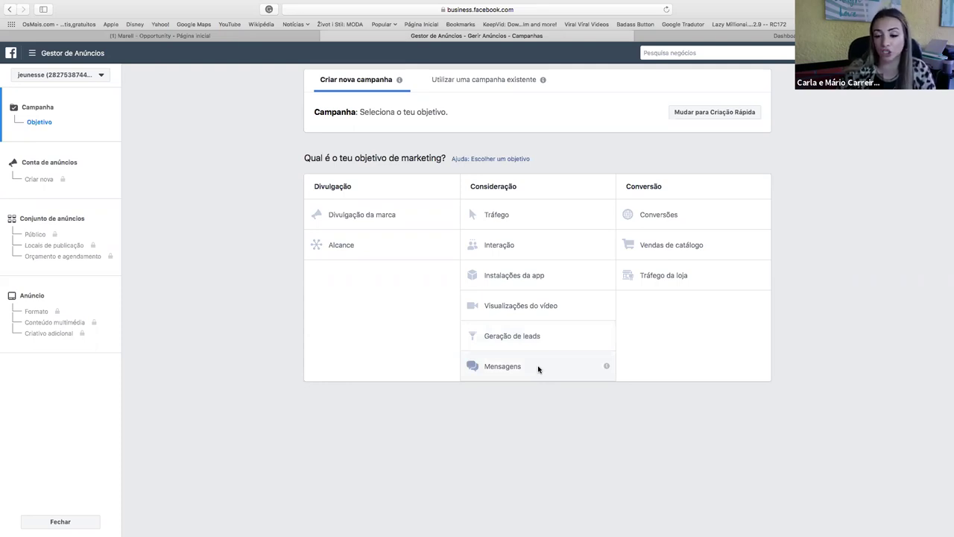
Choose Mensagens under Consideração as the new campaign's objective.
left_click(538, 369)
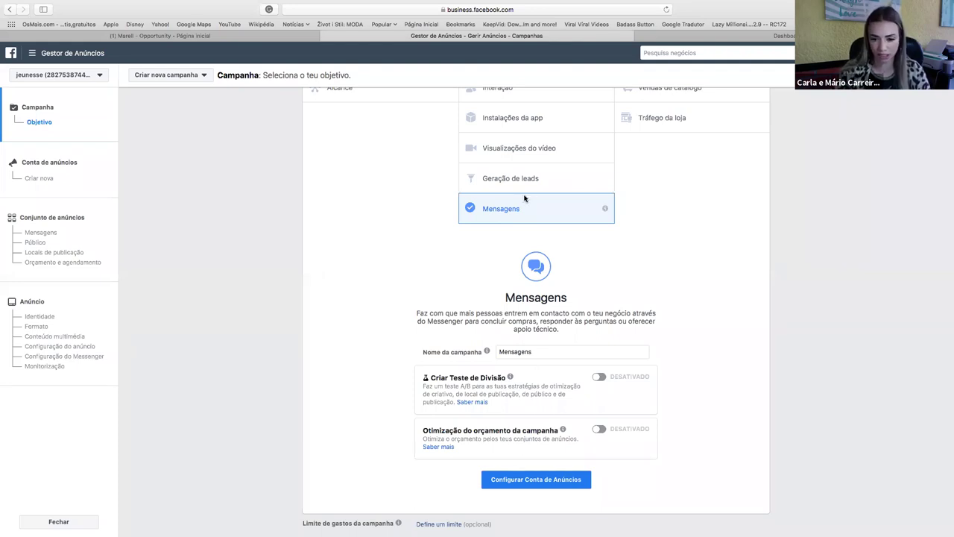
Rename the campaign to 'Mensagens negocio' and proceed to the ad account setup.
left_click(543, 353)
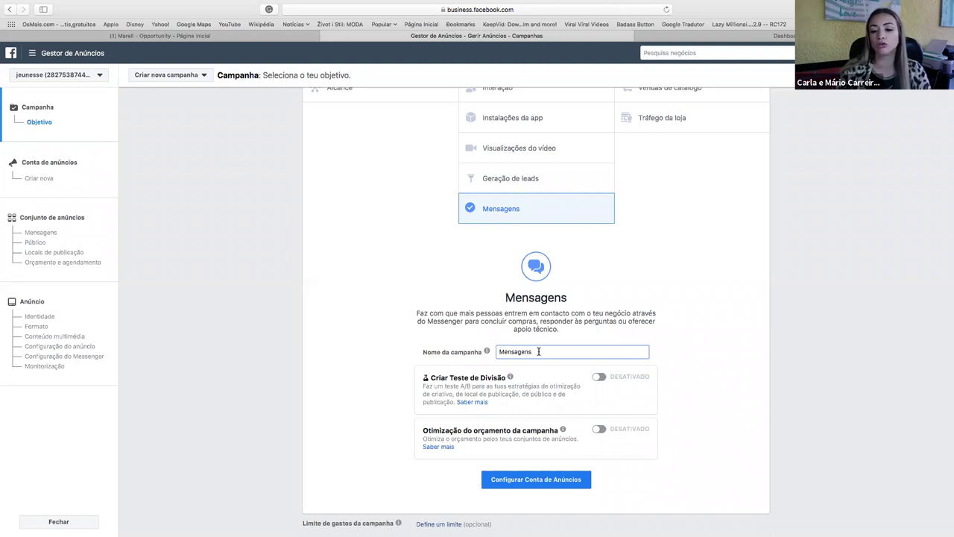
mouse_move(538, 351)
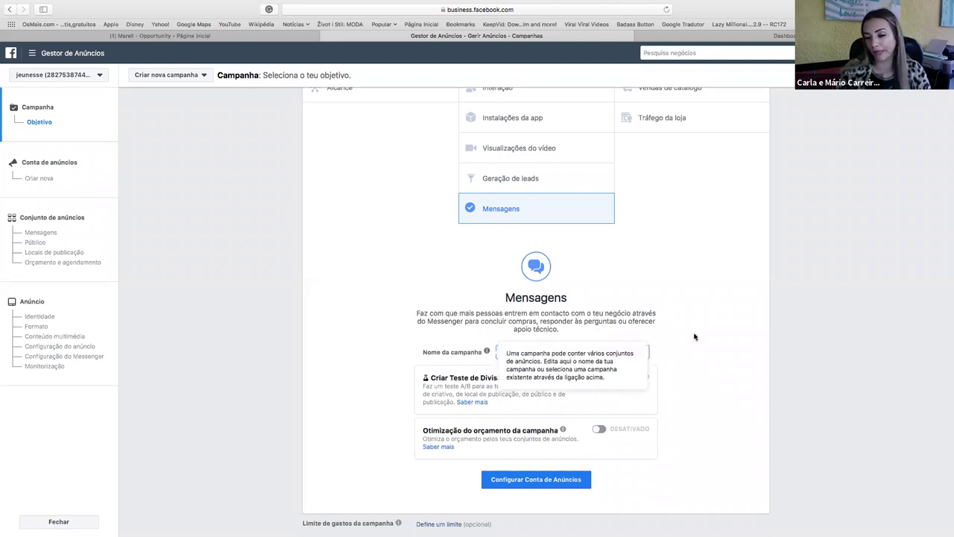
left_click(534, 351)
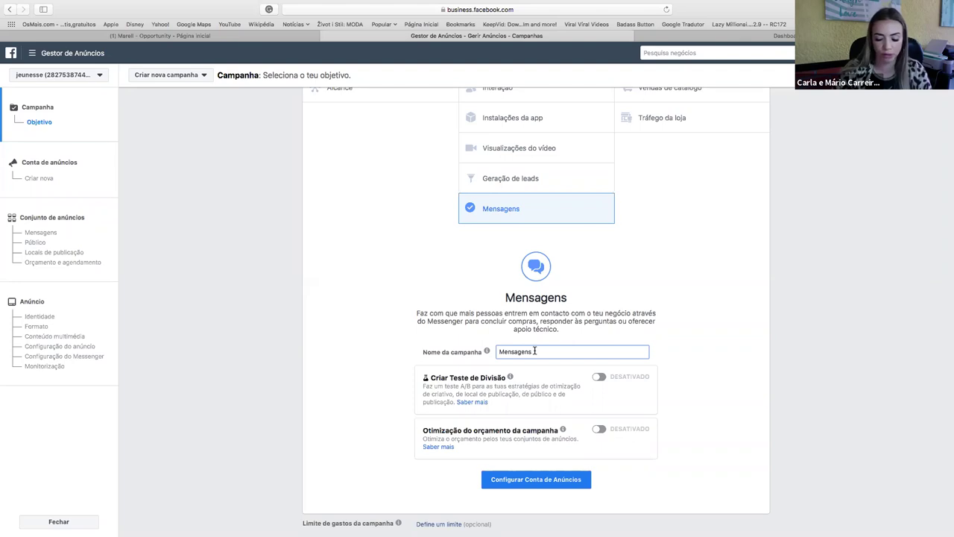
type("nen")
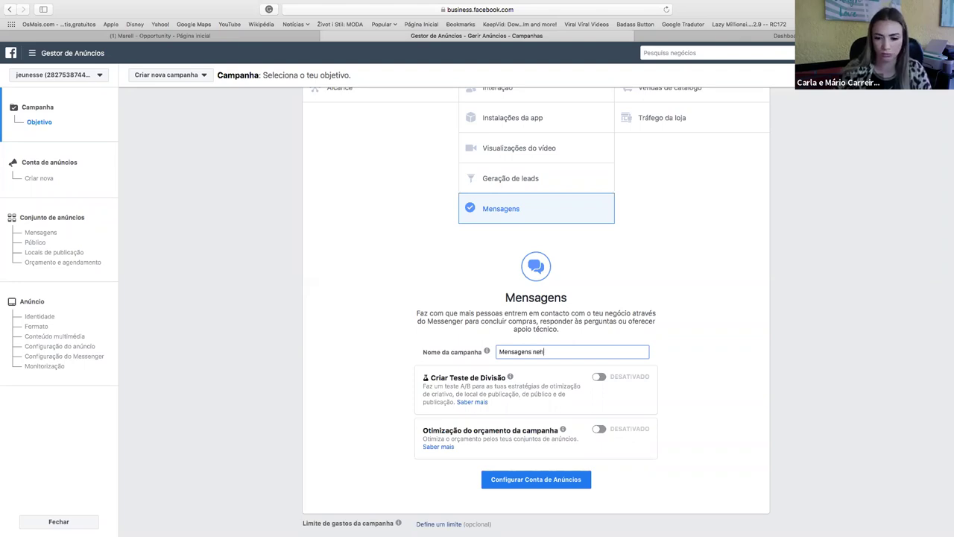
key("BackSpace")
type("goc")
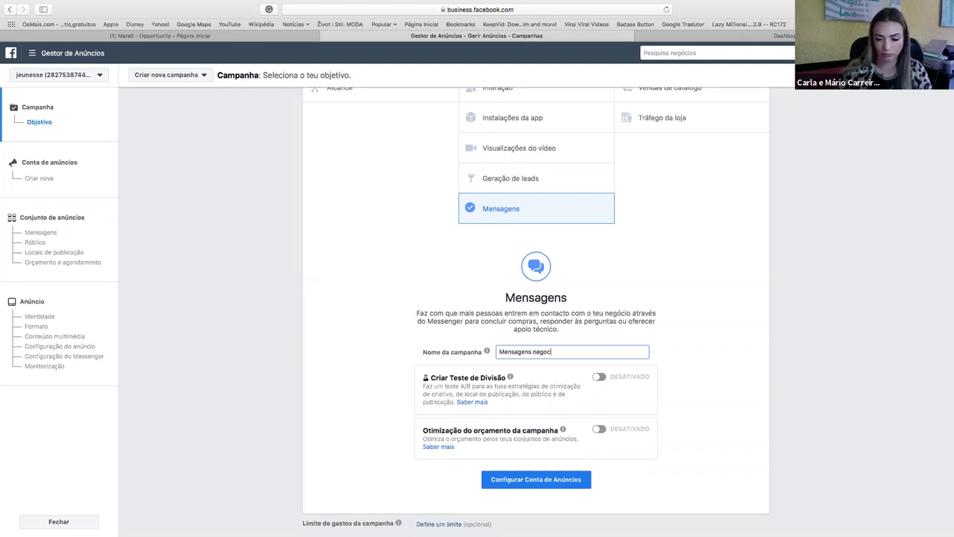
type("io")
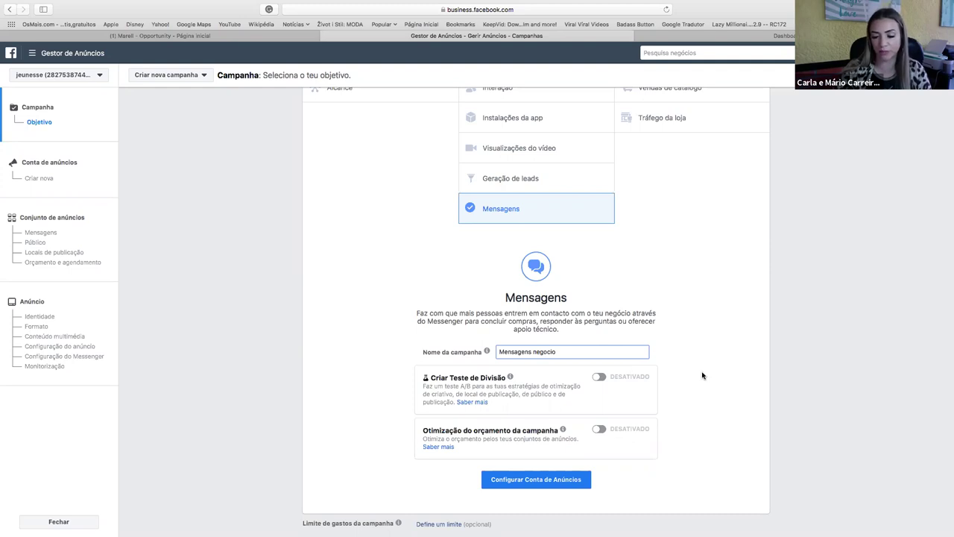
scroll(634, 410, "down", 1)
left_click(571, 440)
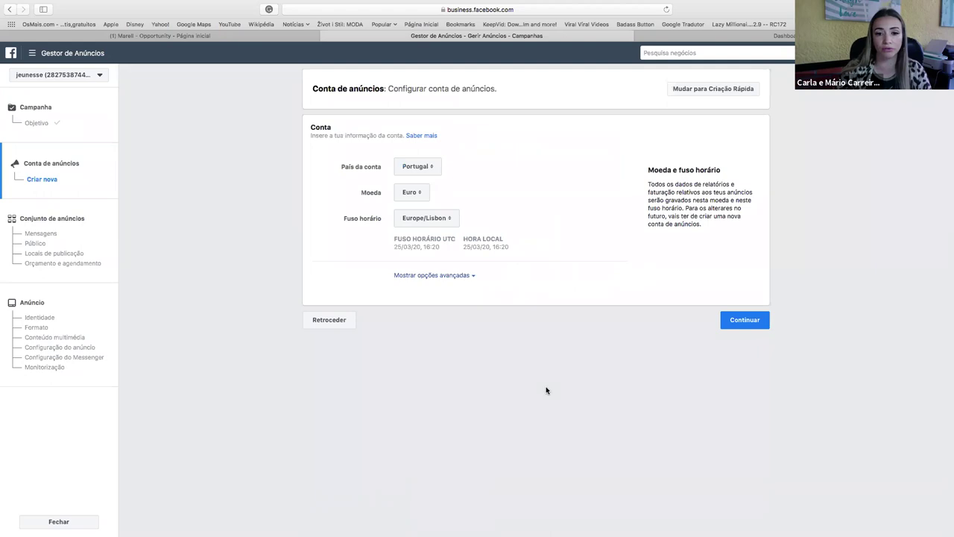
Accept the Portugal, Euro and Europe/Lisbon account settings and continue to the ad set.
left_click(739, 322)
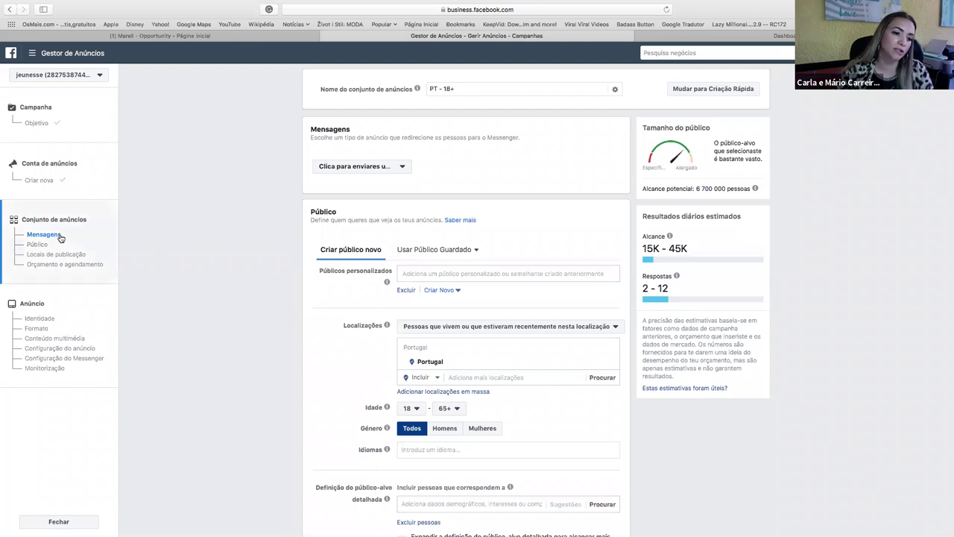
left_click(471, 88)
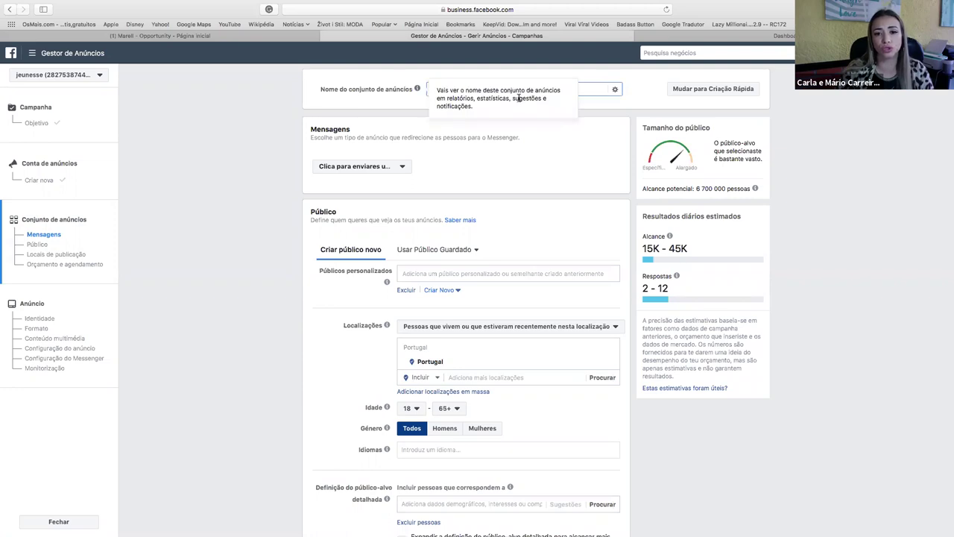
Replace the ad set name 'PT - 18+' with 'manychat negocio'.
key("super+a")
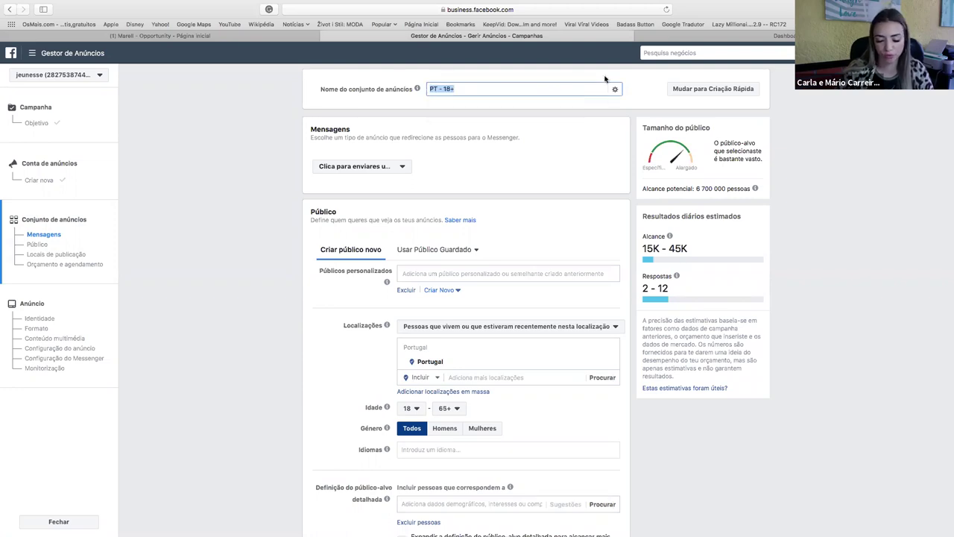
type("m")
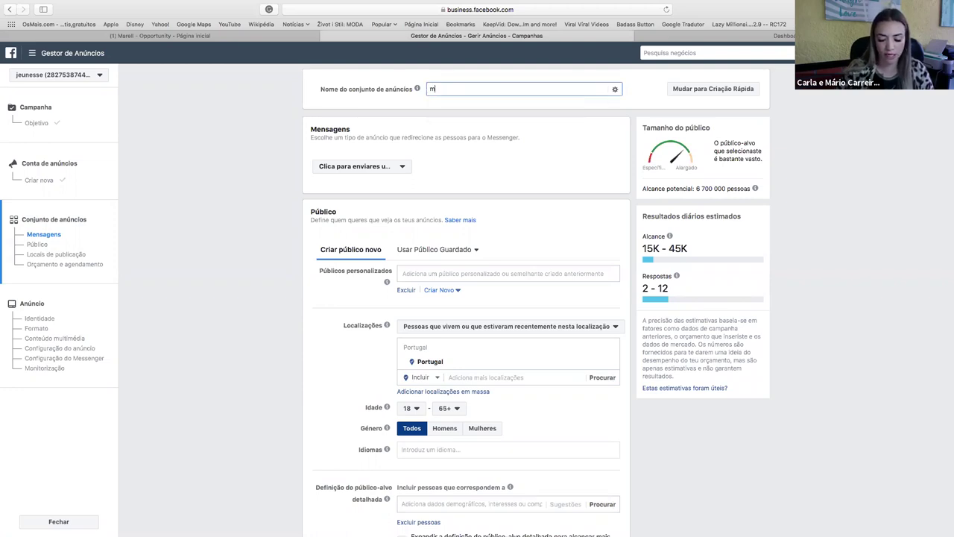
type("sg")
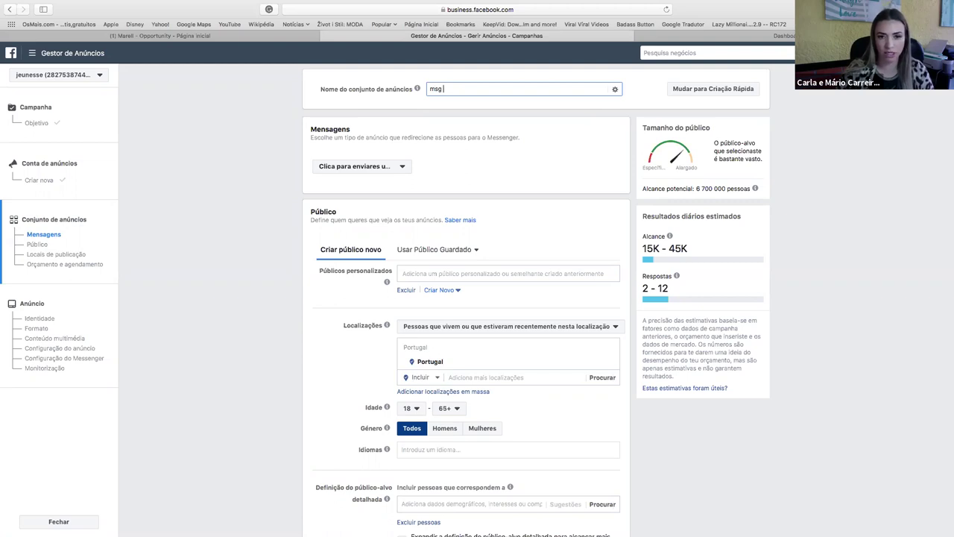
key("BackSpace")
key("BackSpace")
key("BackSpace")
type("a")
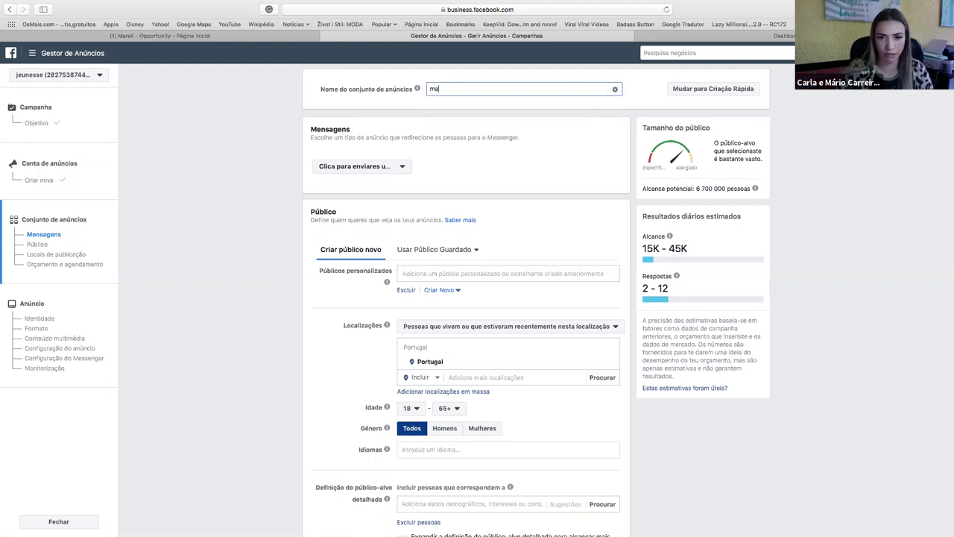
type("nych")
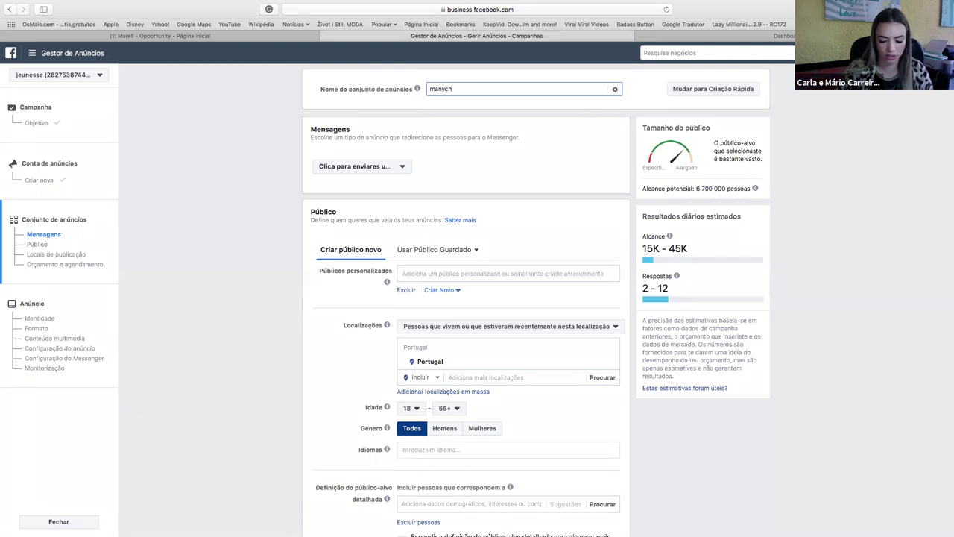
type("at nego")
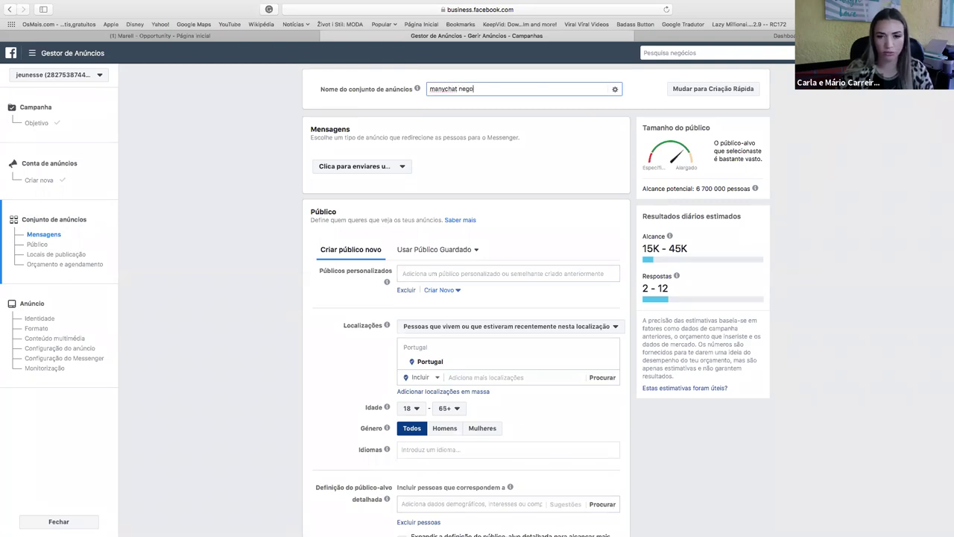
type("cio")
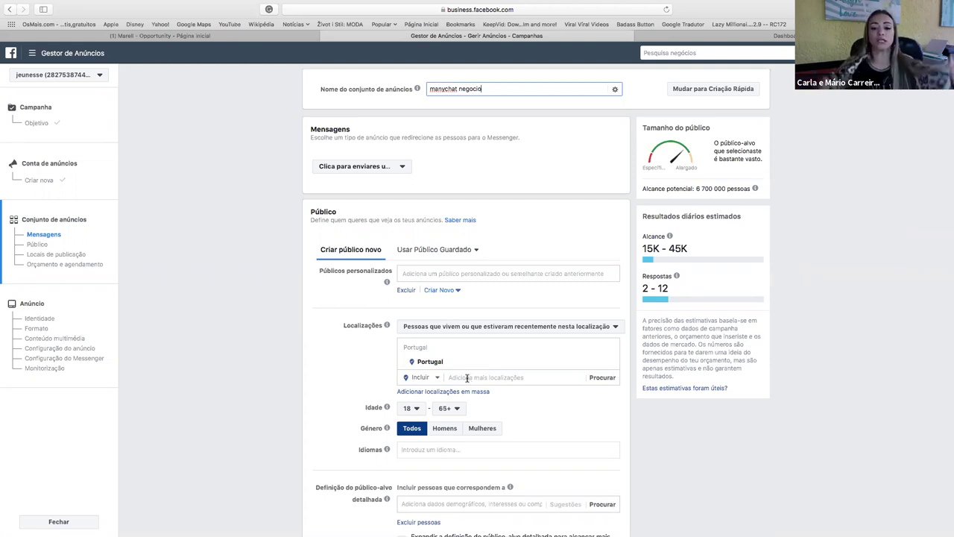
scroll(468, 378, "down", 3)
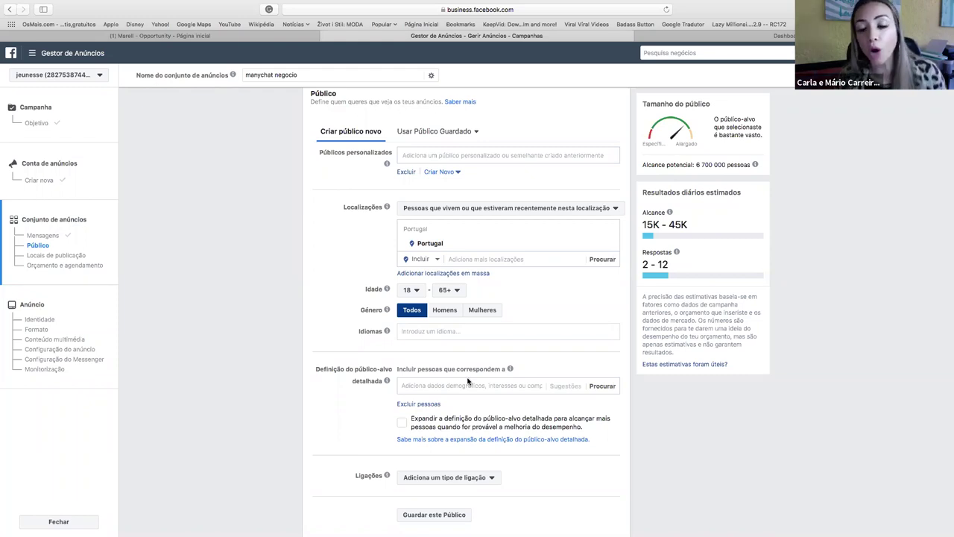
Search the audience locations for 'lisboa' and choose the Lisbon suggestion.
left_click(469, 258)
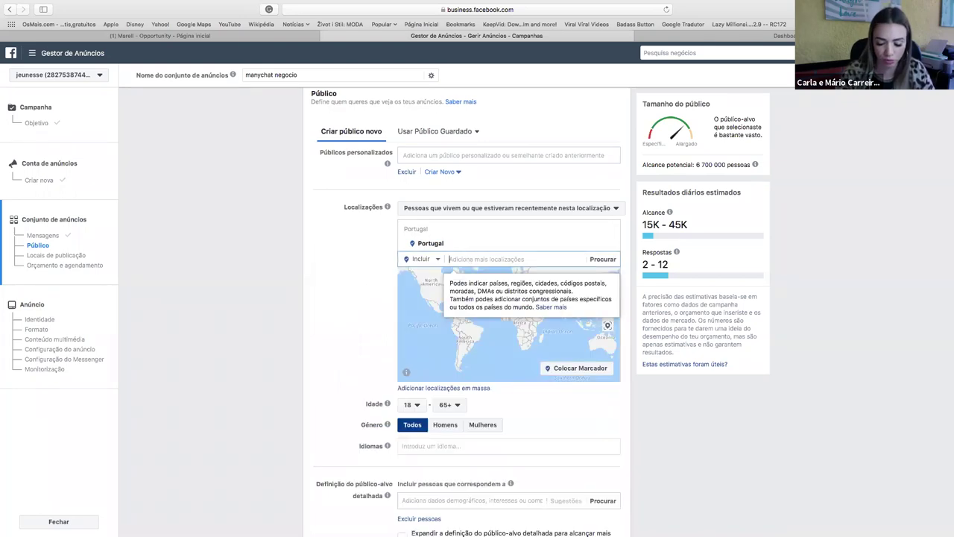
type("lisboa")
left_click(361, 287)
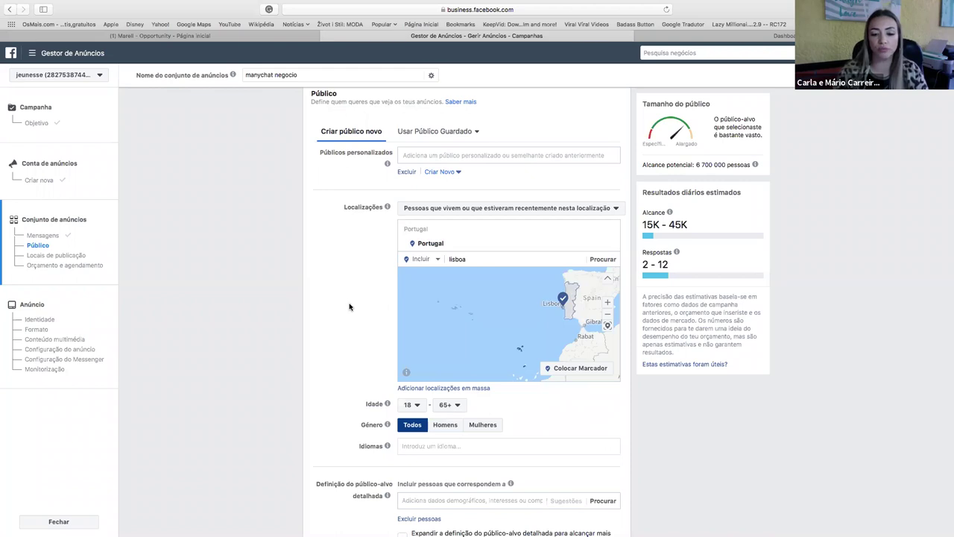
scroll(349, 306, "down", 1)
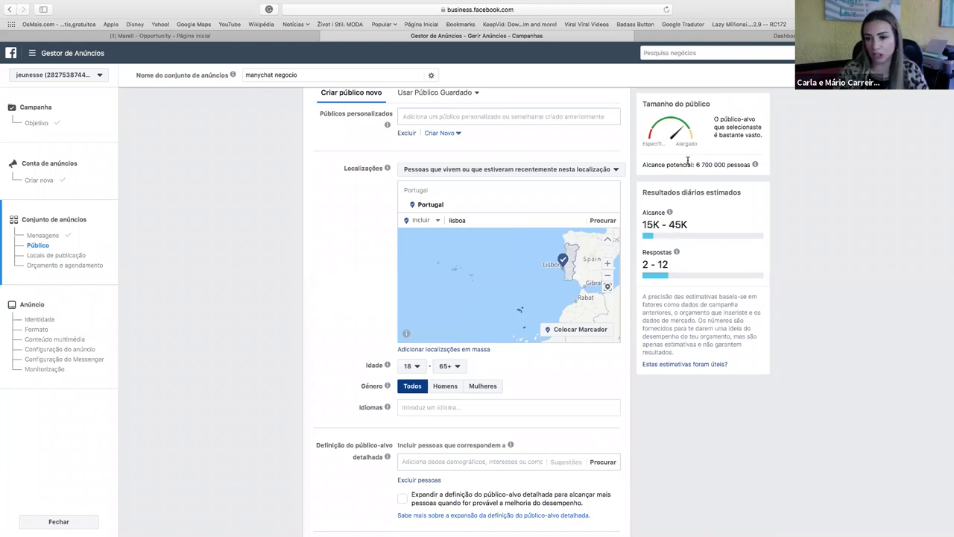
left_click(414, 368)
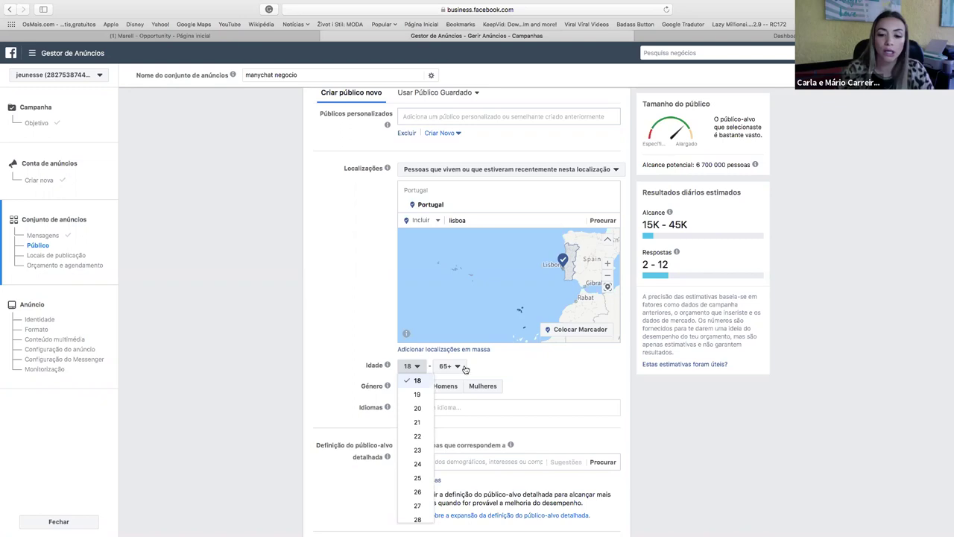
Set the audience age range to 27–65+ and restrict it to women (Mulheres).
left_click(416, 369)
left_click(417, 369)
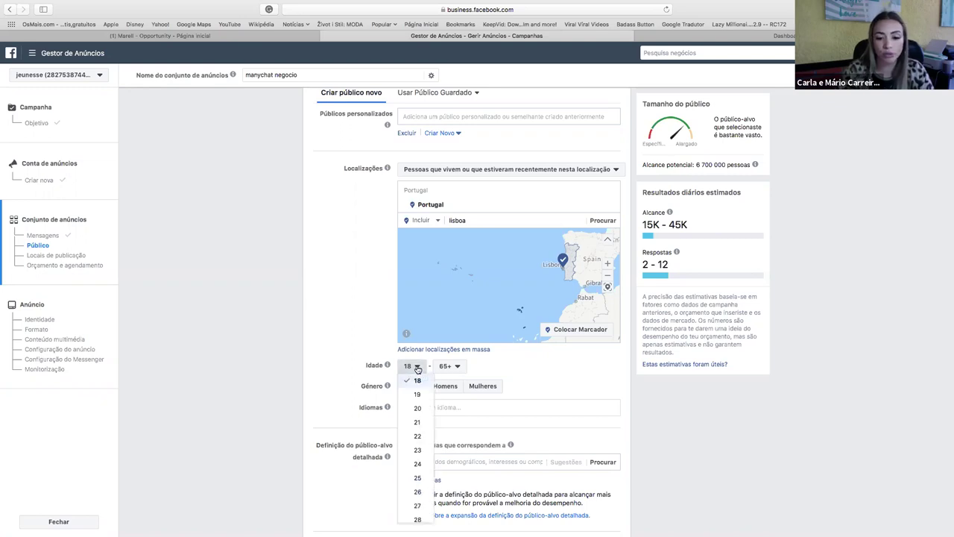
scroll(417, 422, "down", 2)
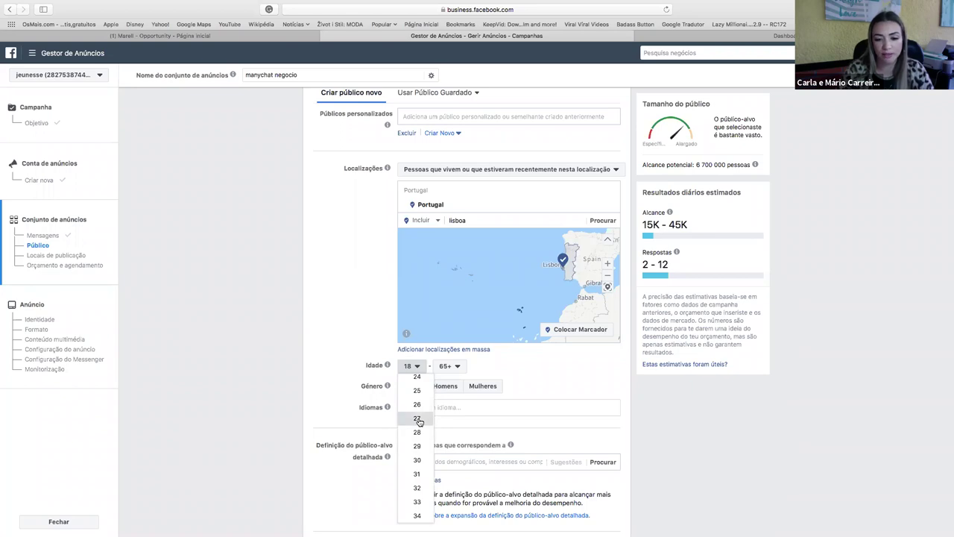
left_click(419, 422)
left_click(454, 366)
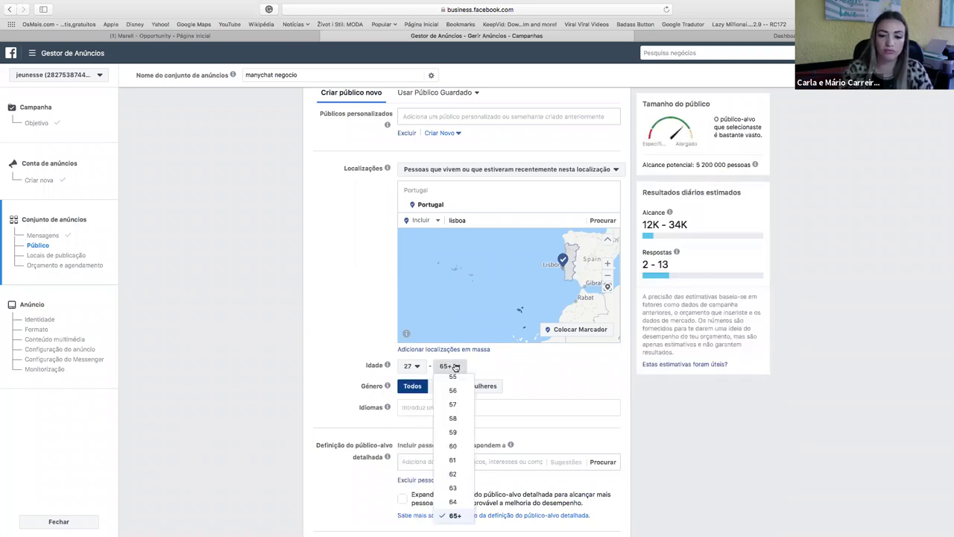
left_click(463, 368)
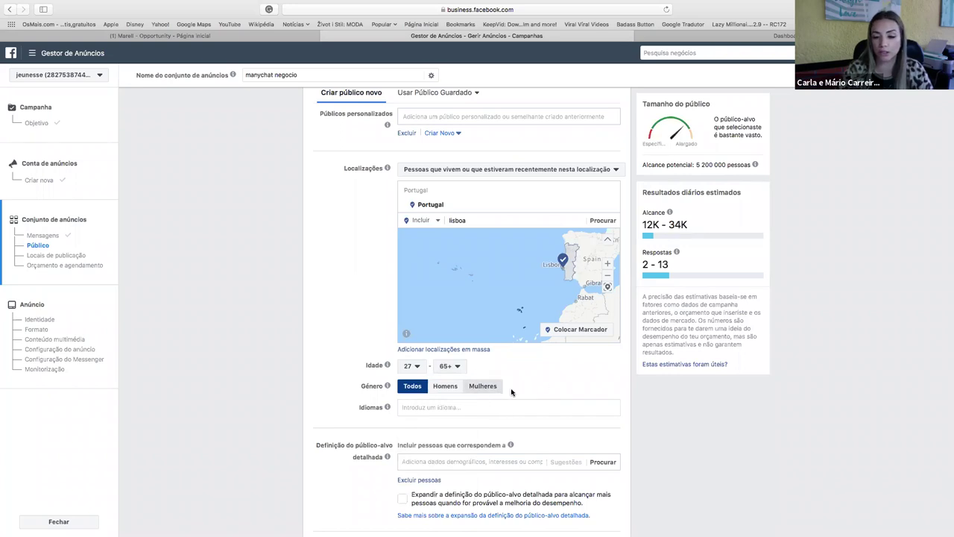
left_click(493, 386)
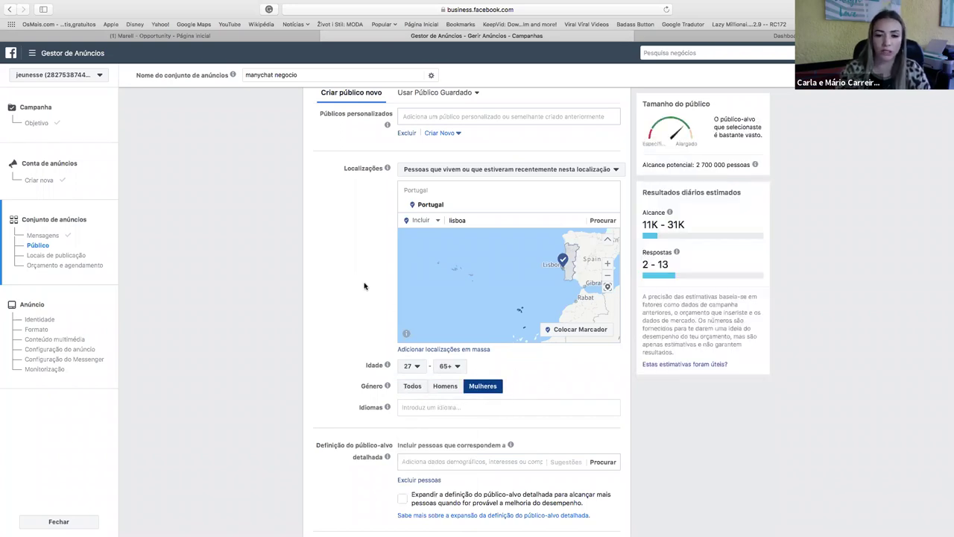
scroll(673, 411, "down", 2)
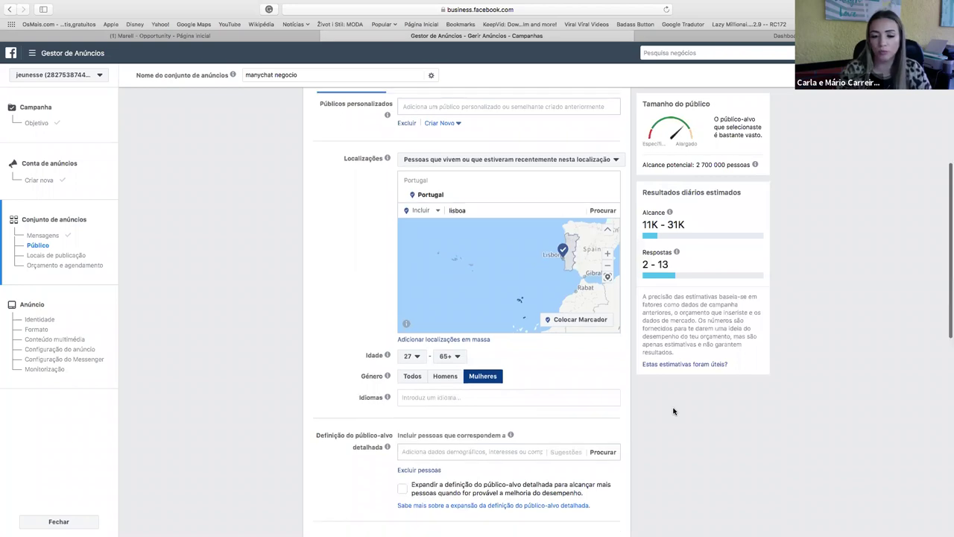
scroll(673, 411, "down", 5)
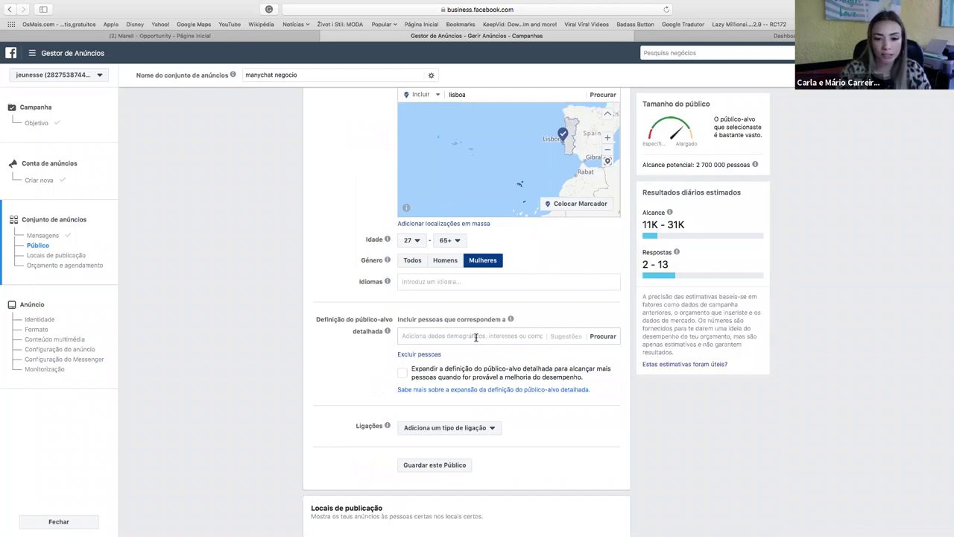
scroll(476, 337, "down", 2)
Add Português (todos) as the audience language.
left_click(421, 231)
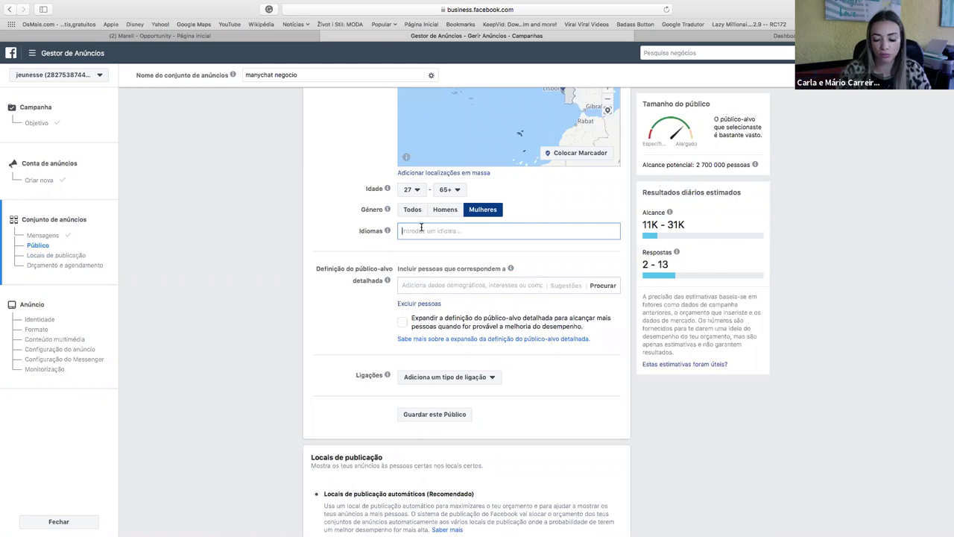
type("p")
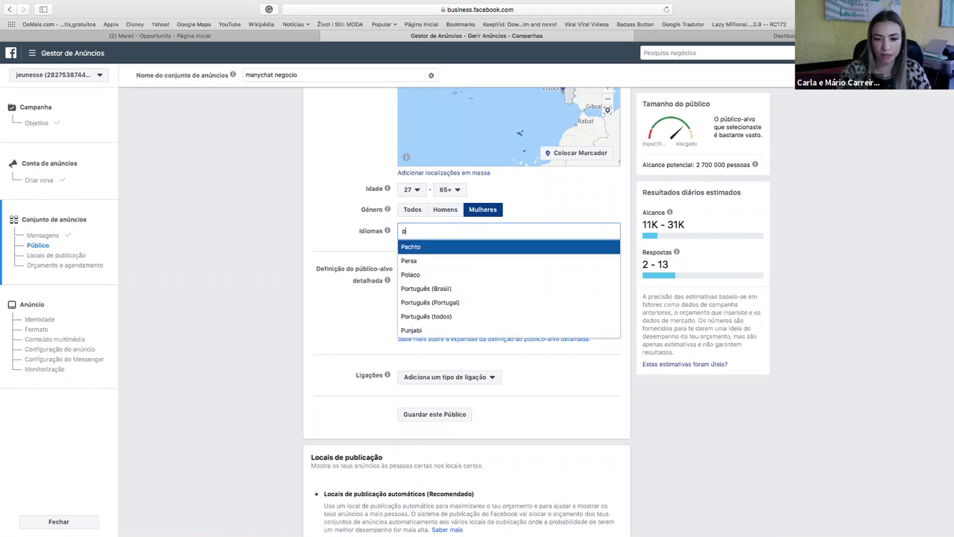
left_click(430, 316)
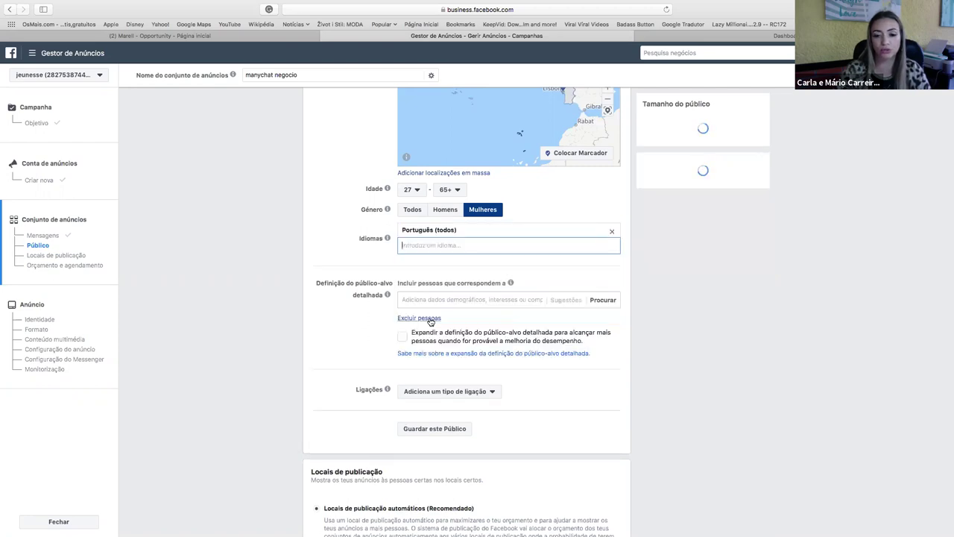
scroll(366, 332, "down", 3)
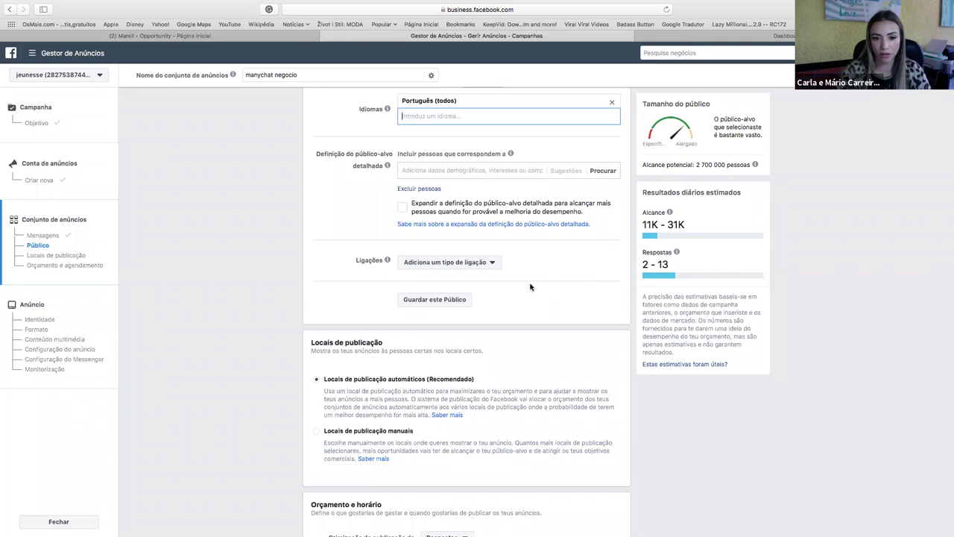
Cut the daily budget from 20,00 € to 2,00 € and continue to the ad step.
scroll(537, 316, "down", 2)
scroll(537, 316, "down", 2)
scroll(393, 322, "down", 2)
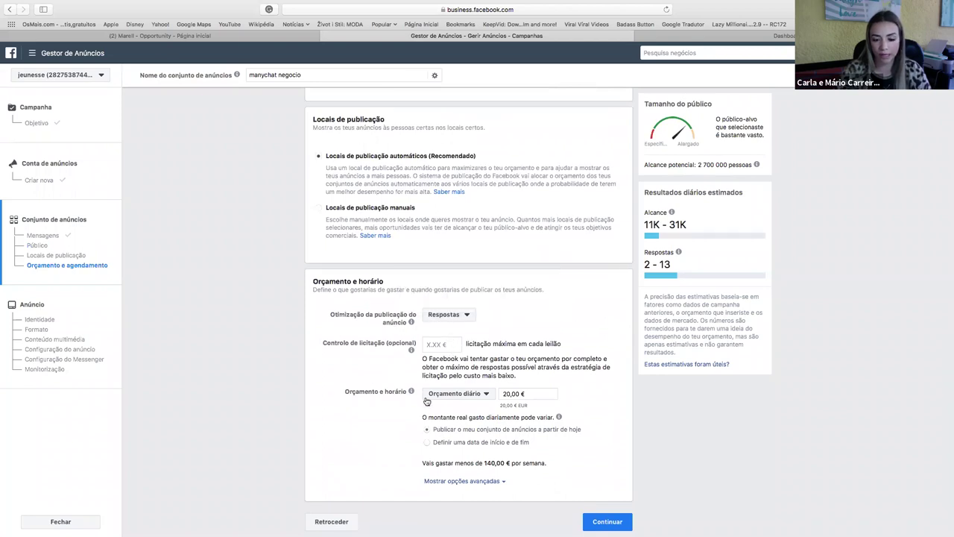
left_click(520, 394)
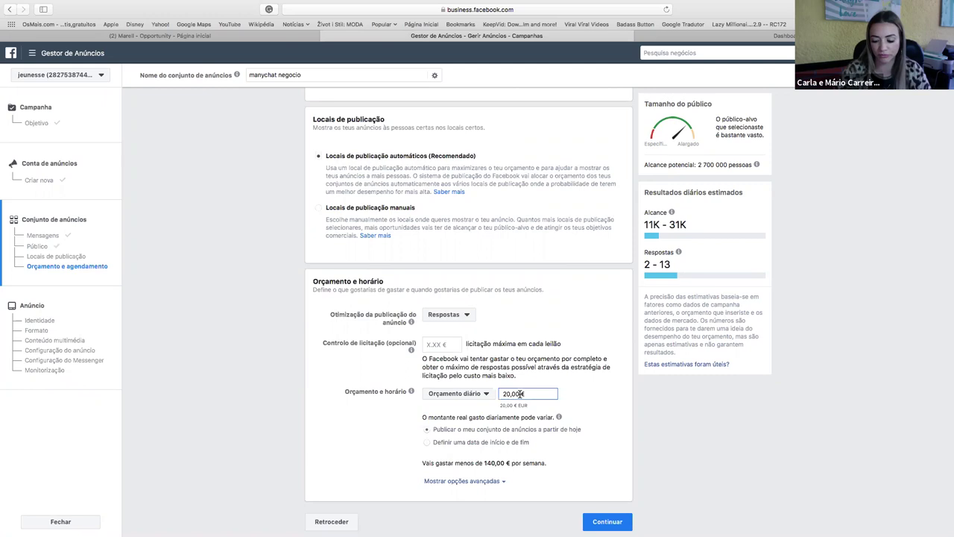
key("BackSpace")
key("BackSpace")
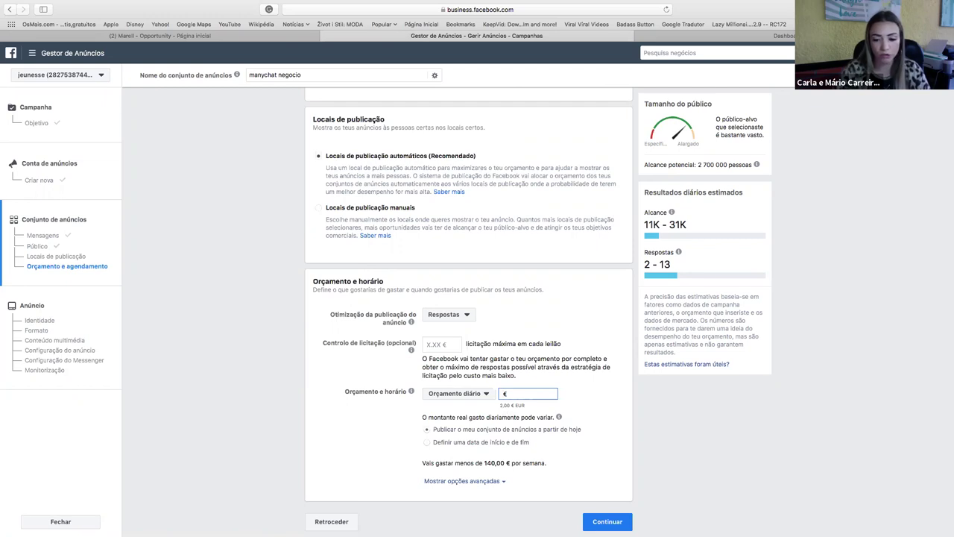
left_click(570, 325)
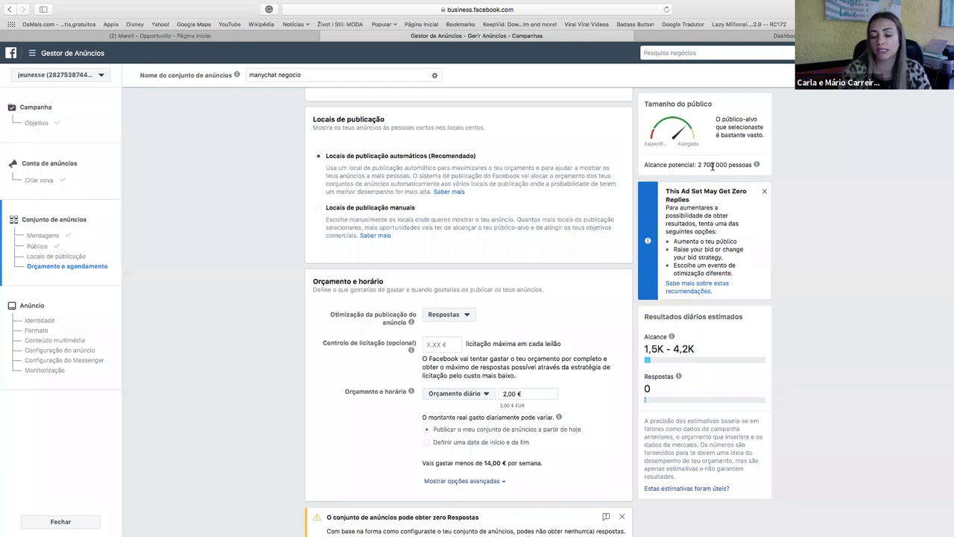
scroll(368, 432, "down", 3)
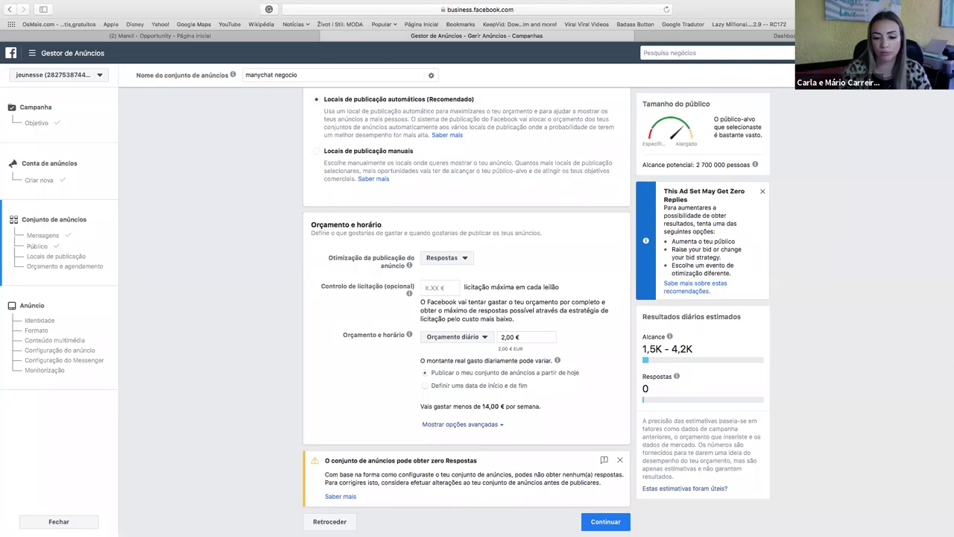
left_click(604, 521)
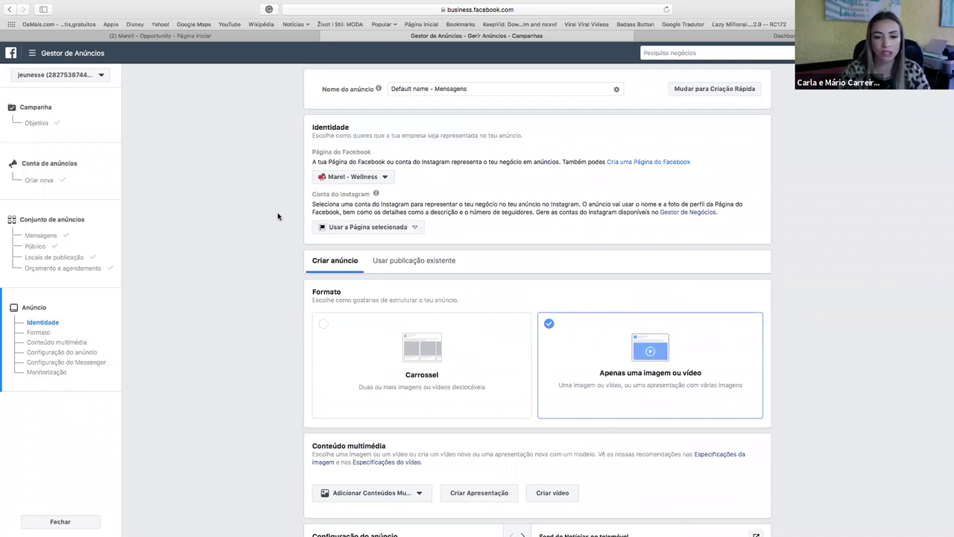
Show the Facebook pages available for the ad's identity.
left_click(374, 177)
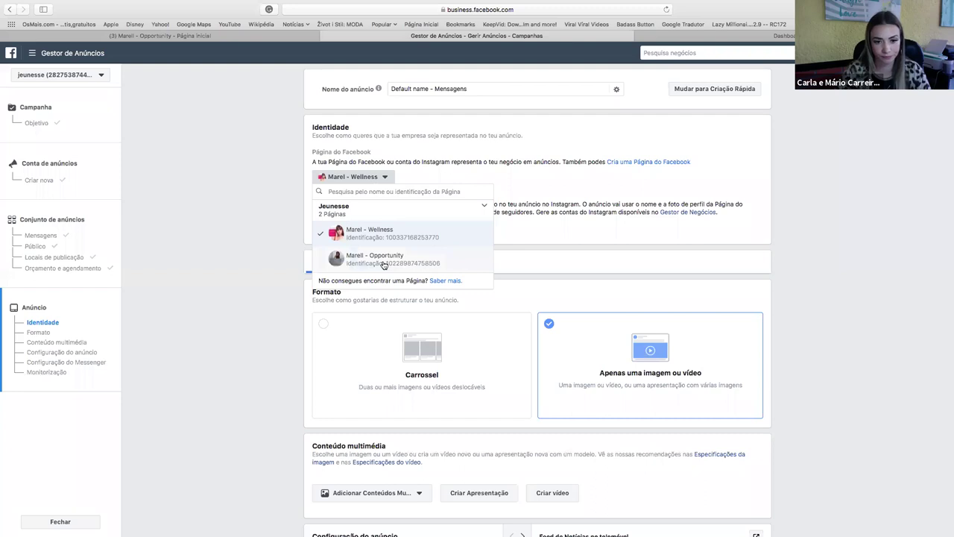
Choose Marell - Opportunity as the ad's Facebook page, leaving the Instagram account unchanged.
left_click(384, 266)
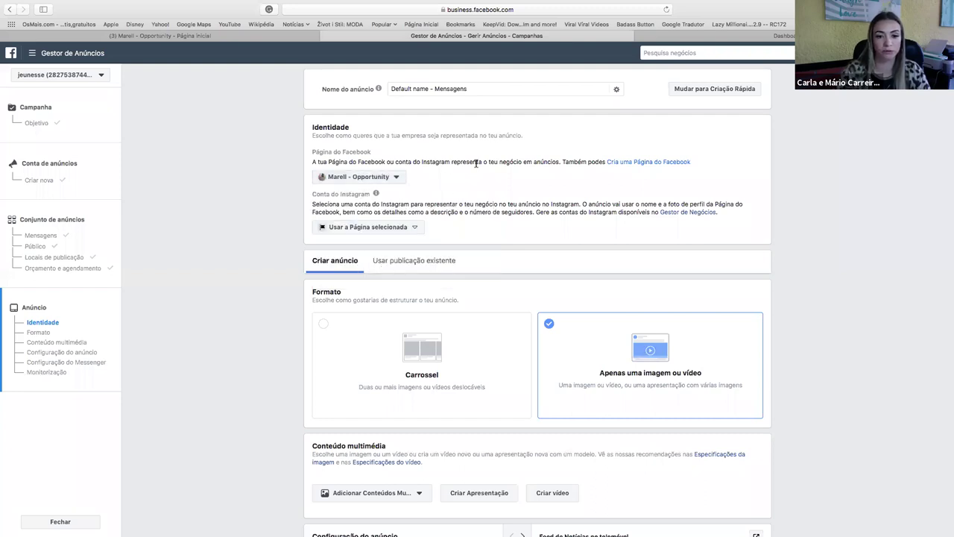
left_click(407, 227)
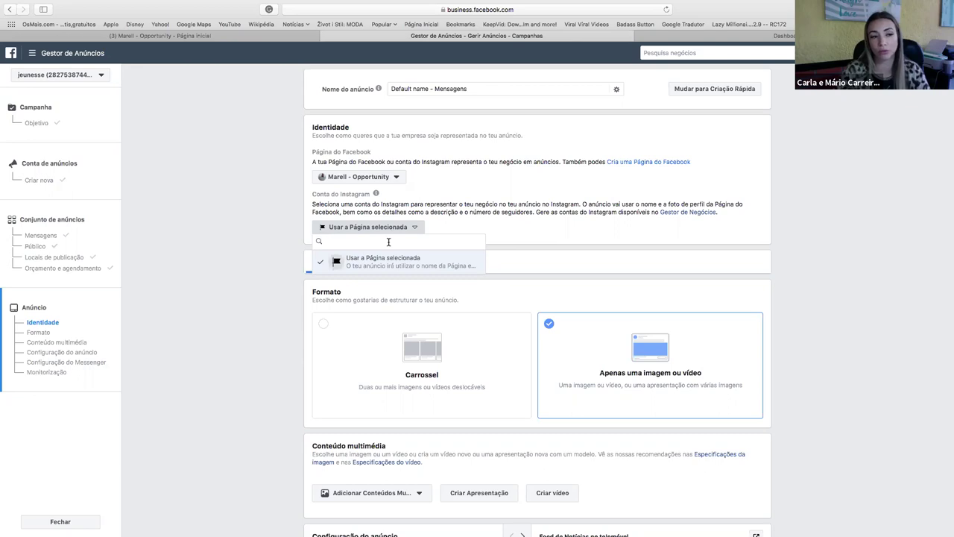
left_click(237, 212)
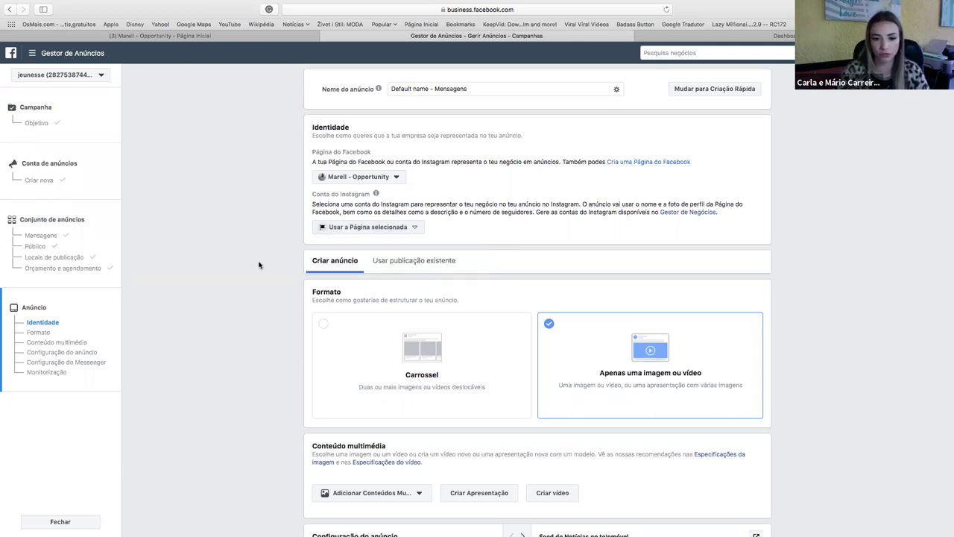
scroll(259, 265, "down", 3)
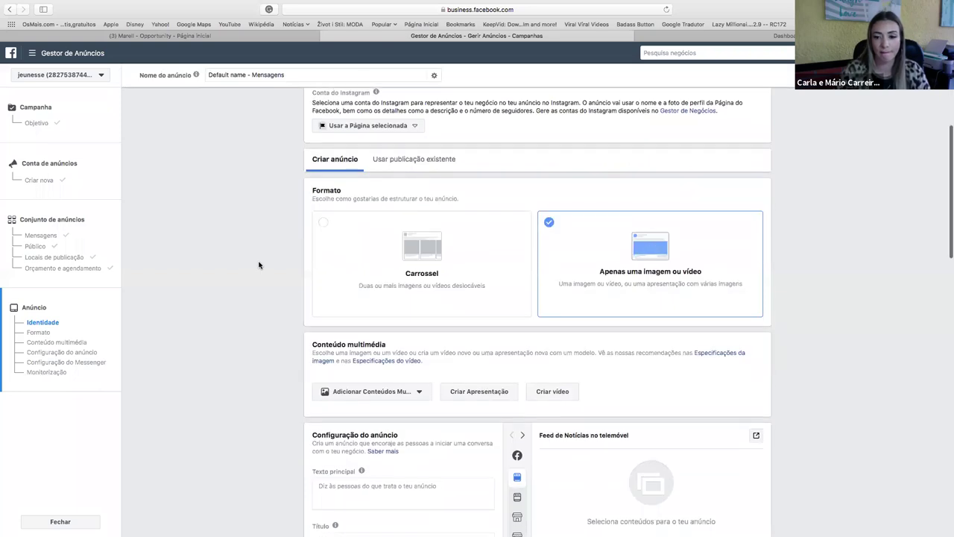
scroll(258, 264, "down", 2)
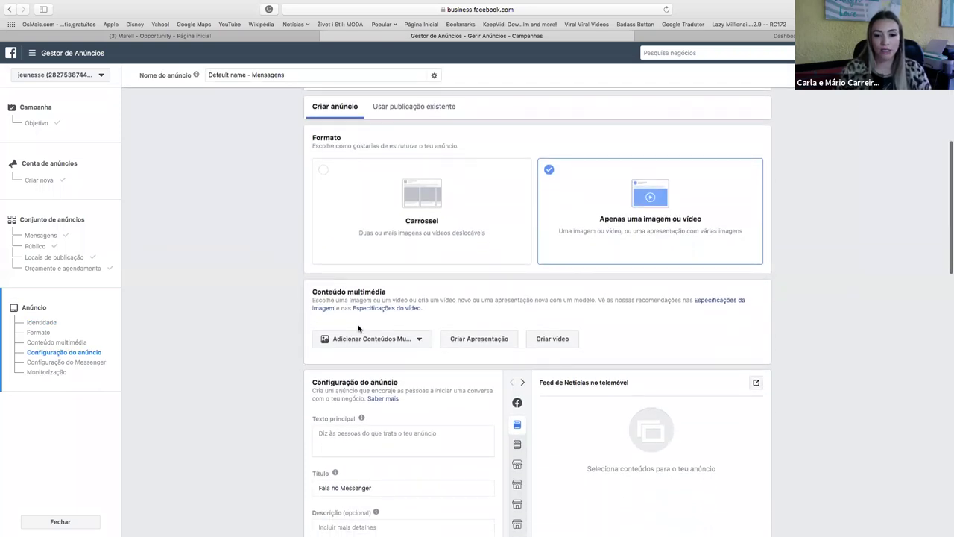
scroll(358, 328, "down", 2)
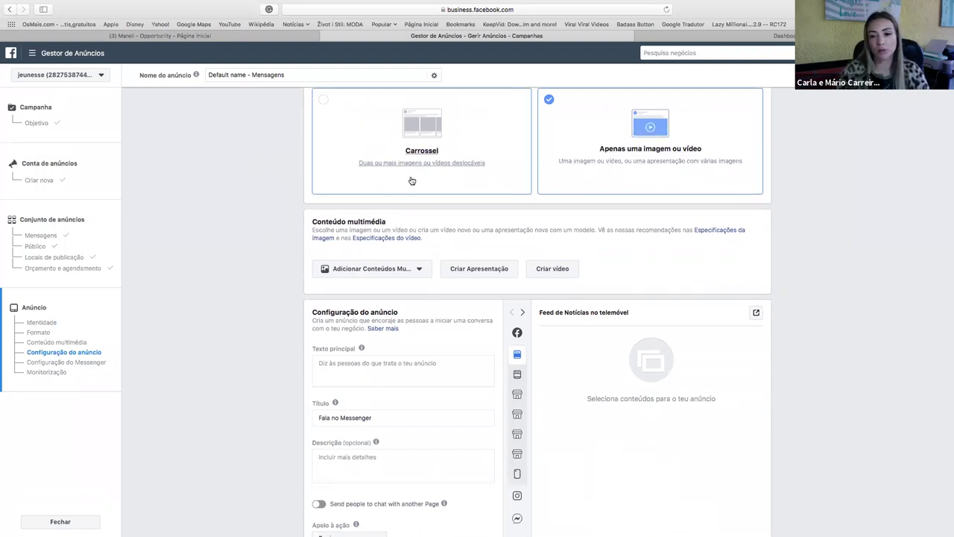
Upload elsa.jpeg from the computer as a new image for the ad.
left_click(374, 271)
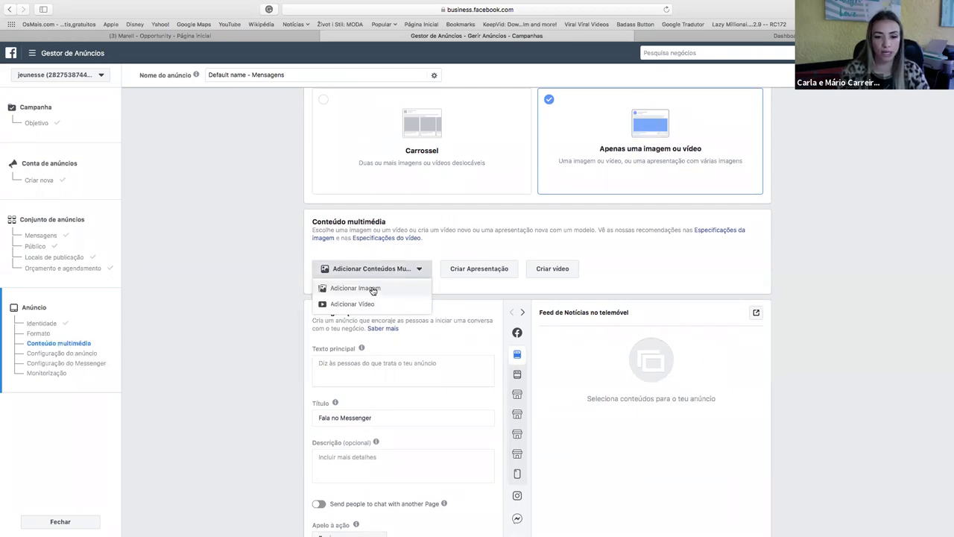
left_click(372, 290)
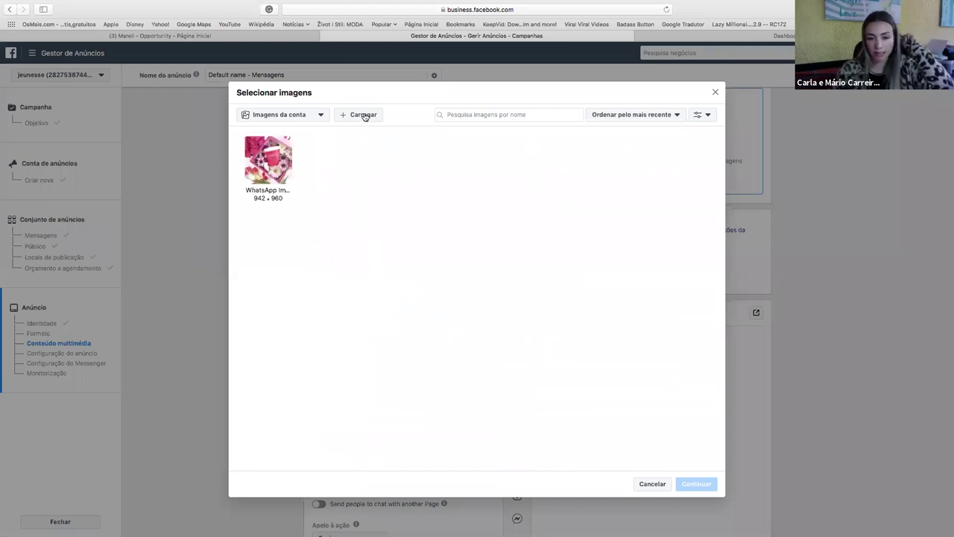
left_click(364, 116)
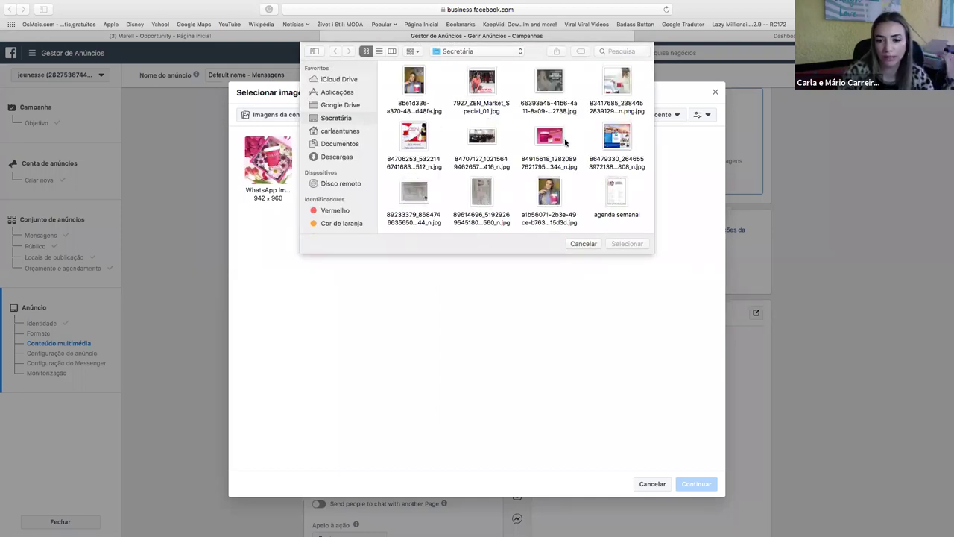
scroll(564, 142, "down", 10)
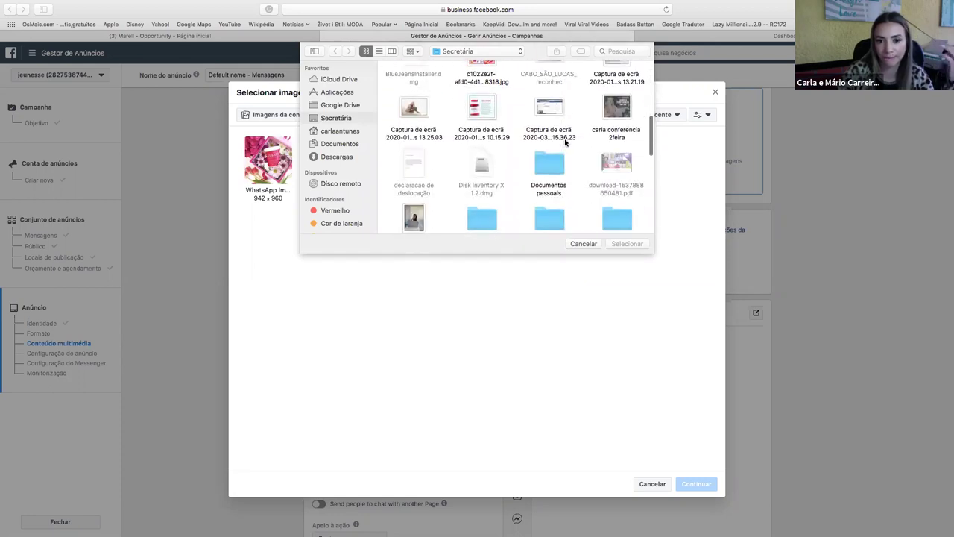
left_click(415, 209)
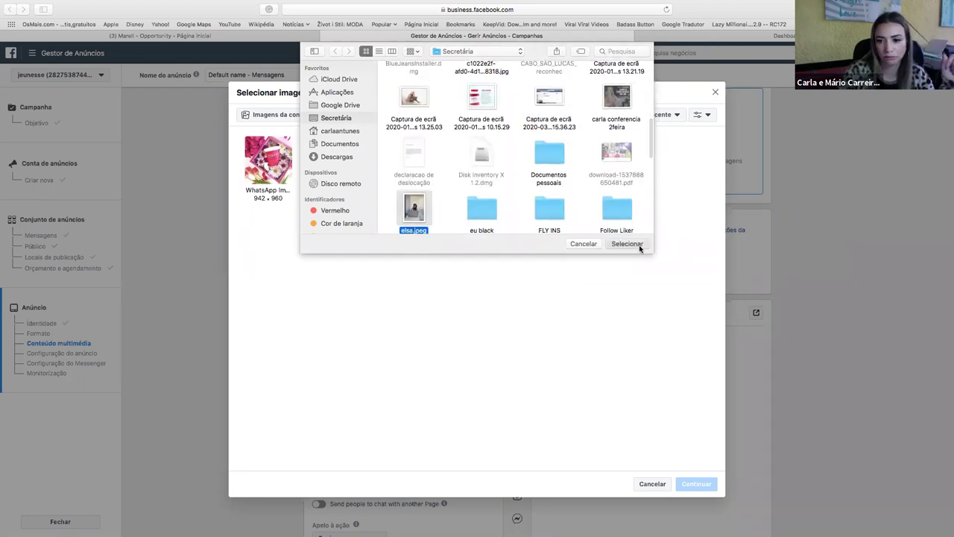
left_click(638, 245)
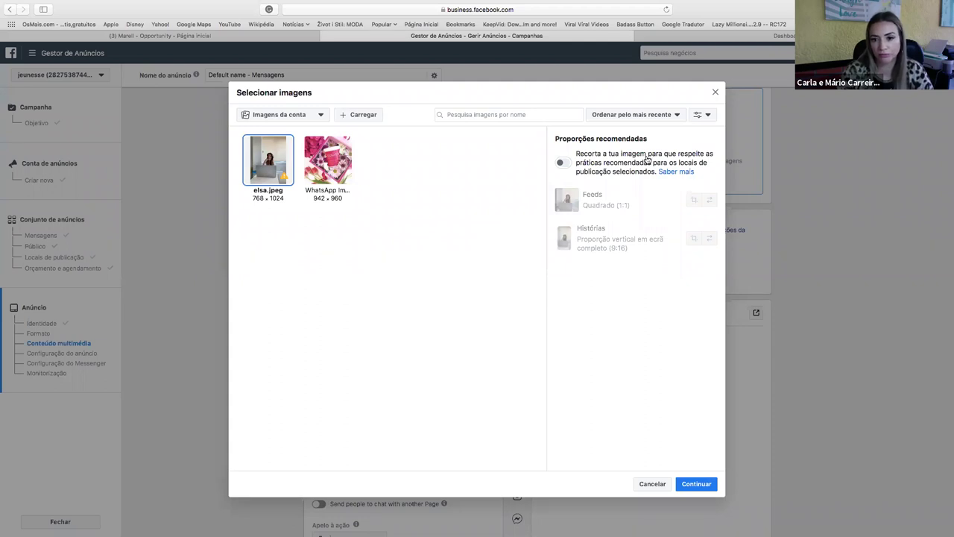
Crop elsa.jpeg to 768 × 768 for feeds and 576 × 1024 for stories, and use it.
left_click(565, 167)
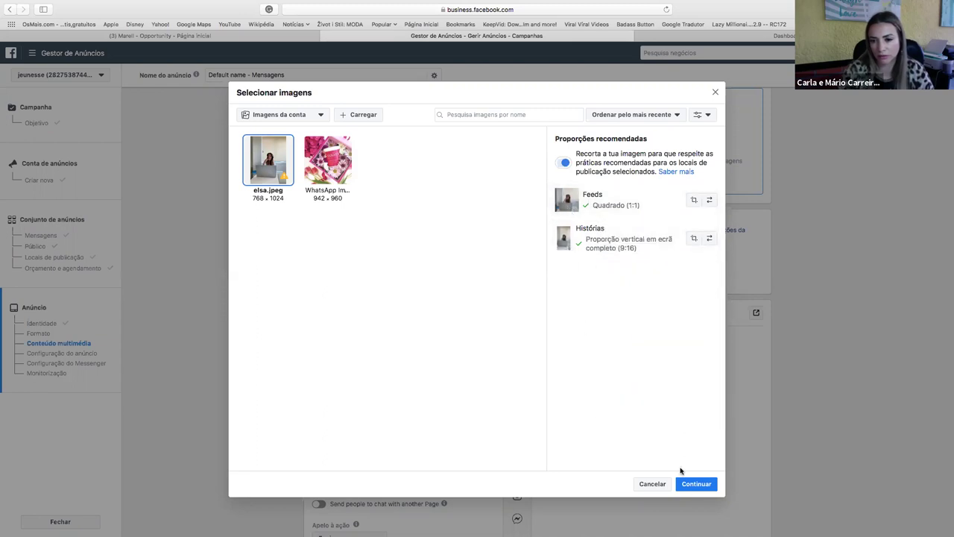
left_click(694, 201)
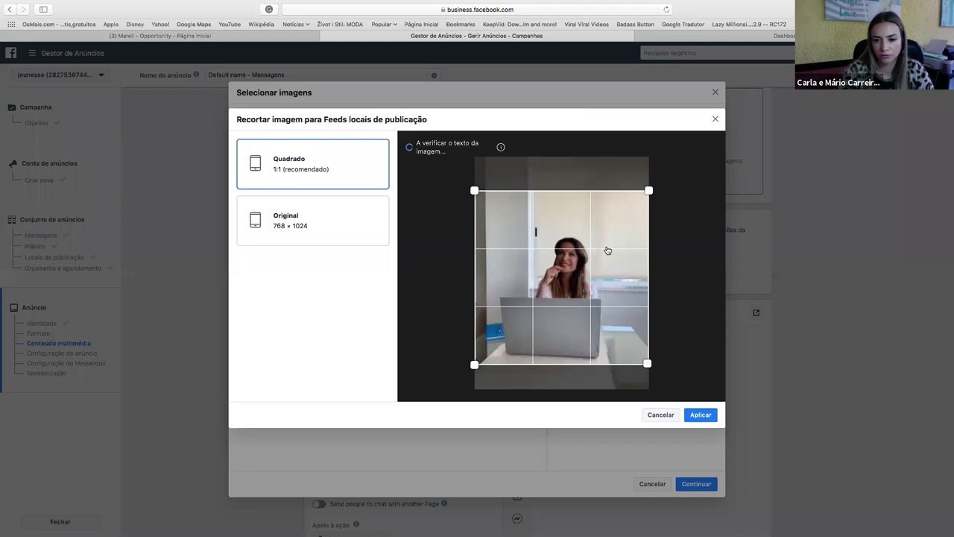
left_click(702, 416)
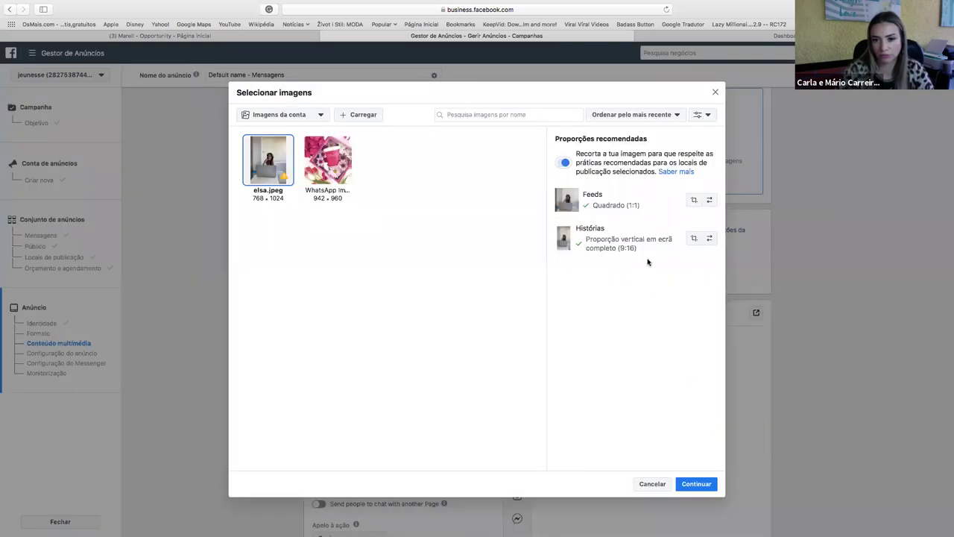
mouse_move(622, 245)
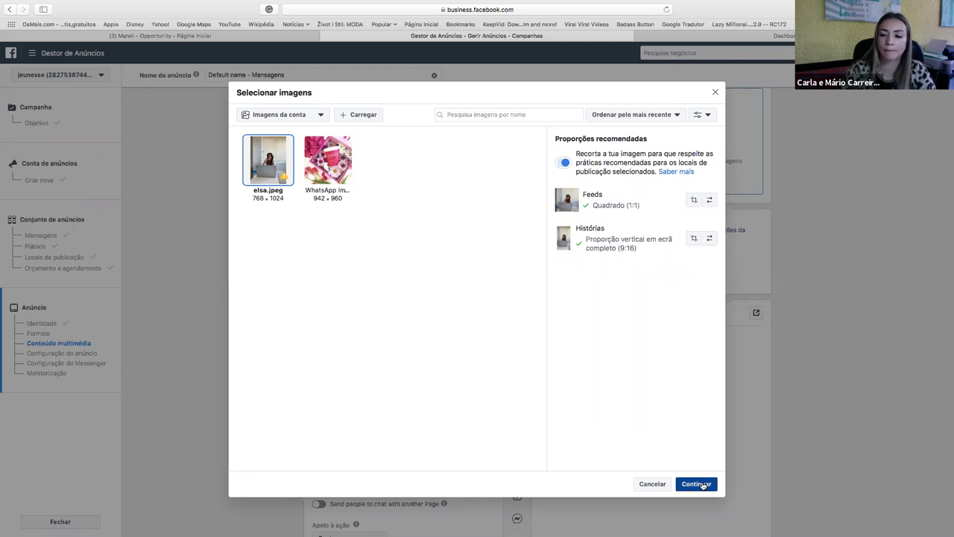
left_click(696, 484)
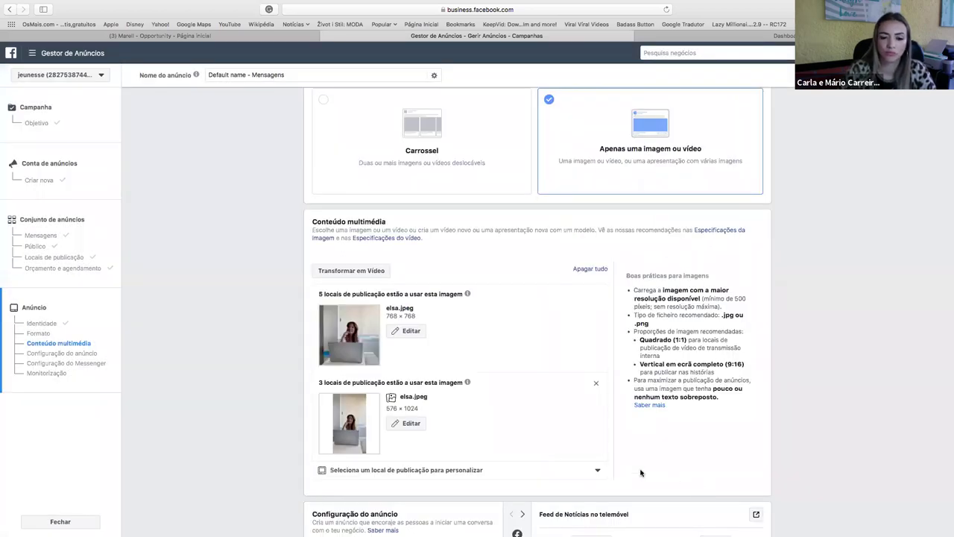
mouse_move(467, 294)
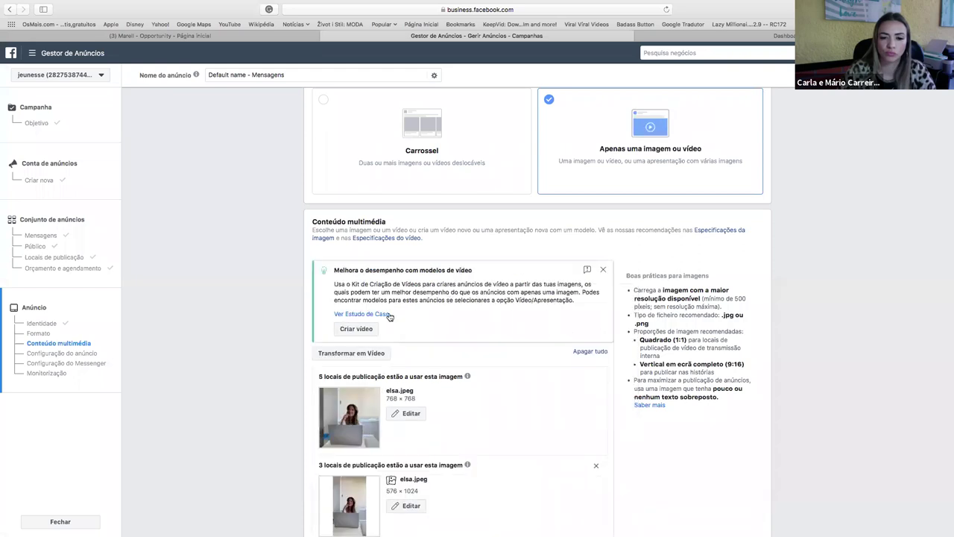
left_click(603, 269)
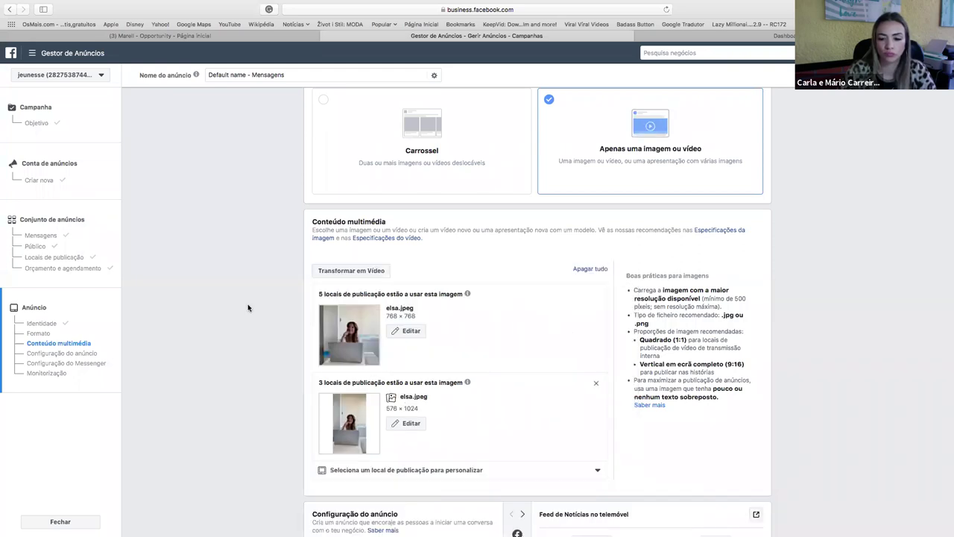
scroll(250, 308, "down", 10)
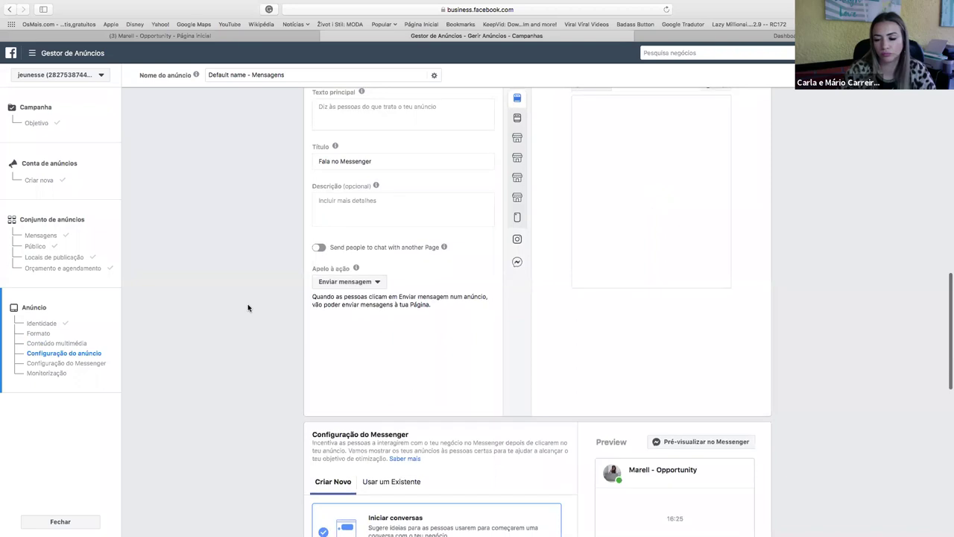
scroll(248, 308, "down", 4)
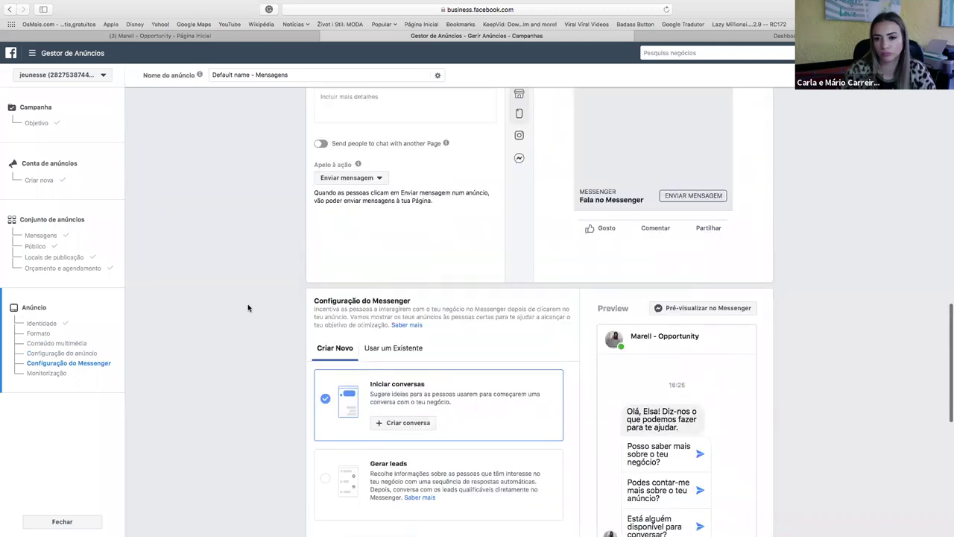
scroll(248, 308, "up", 3)
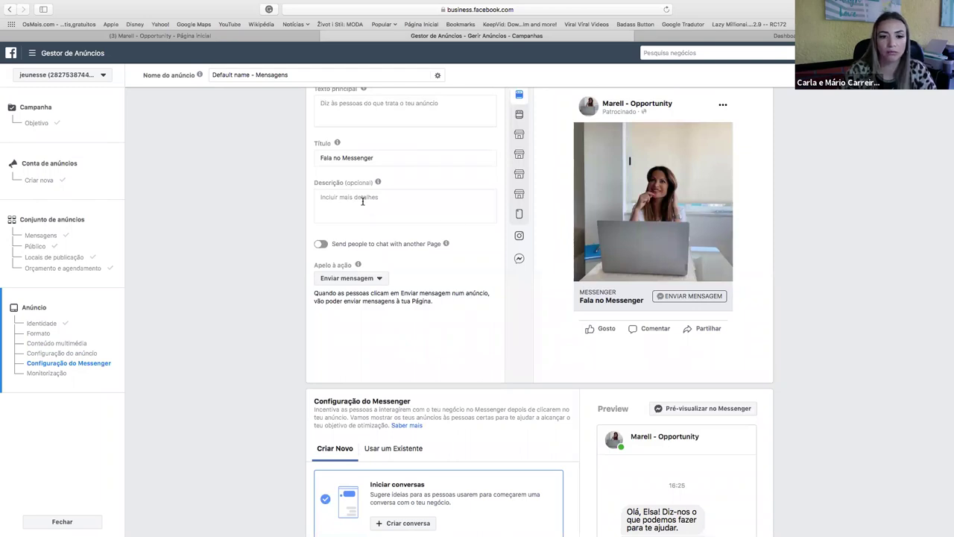
scroll(363, 200, "up", 3)
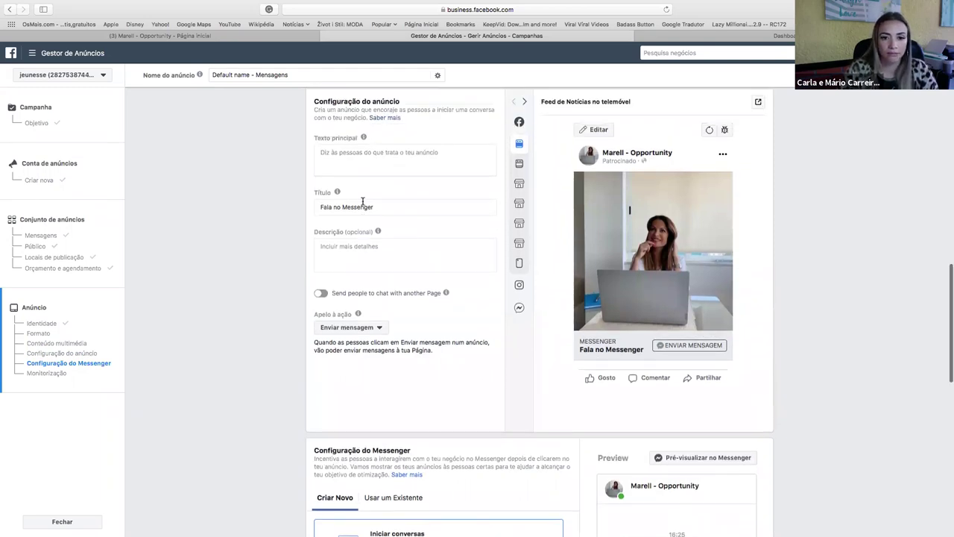
left_click(330, 221)
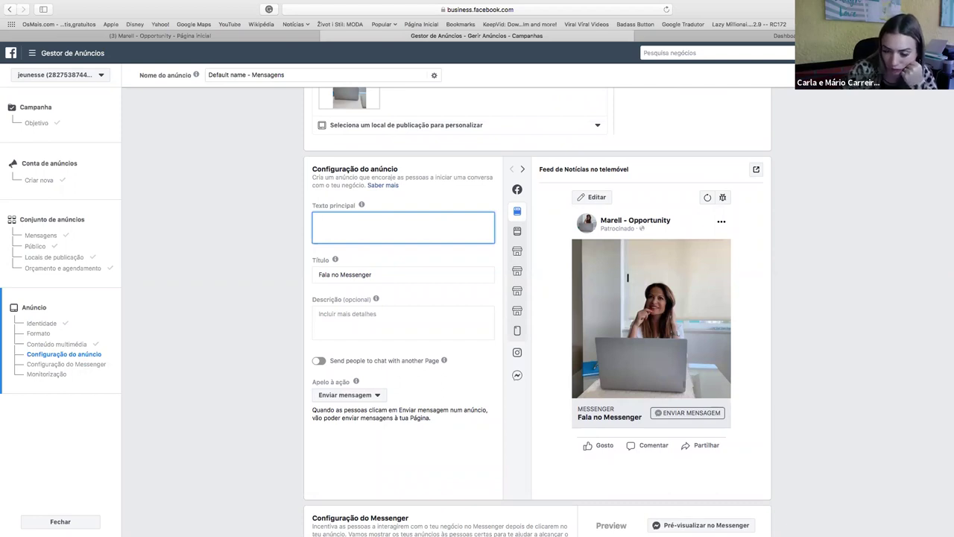
mouse_move(28, 21)
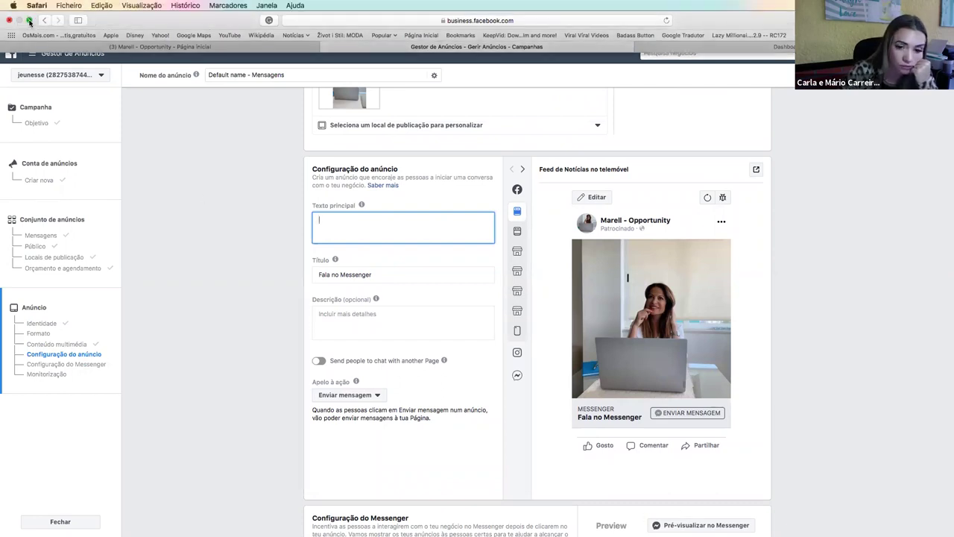
left_click(28, 21)
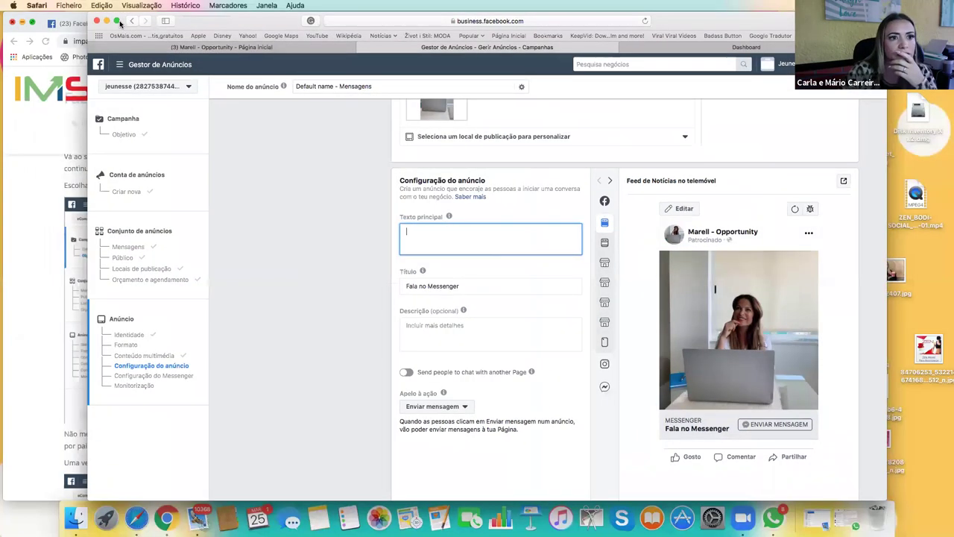
left_click(116, 21)
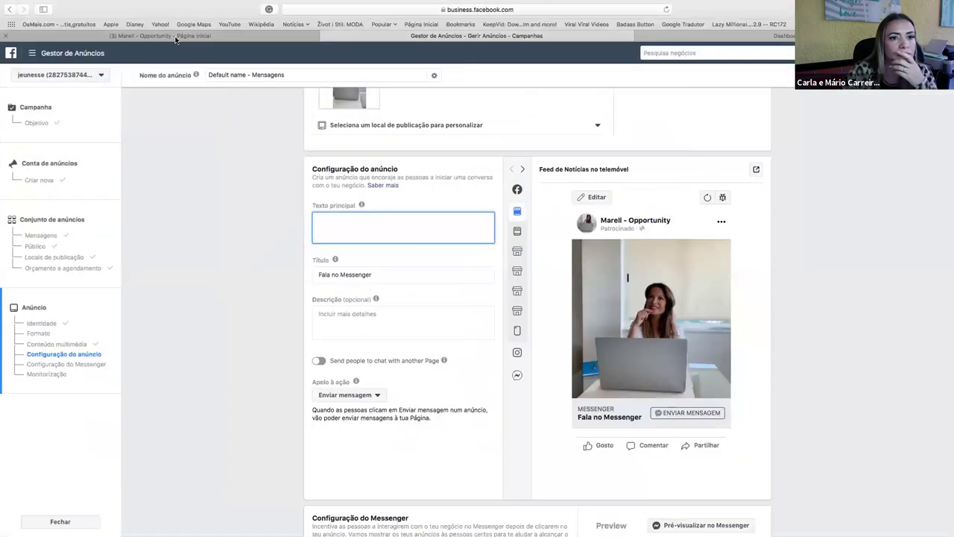
Go to the Marell - Opportunity Page through the list of managed pages.
left_click(177, 37)
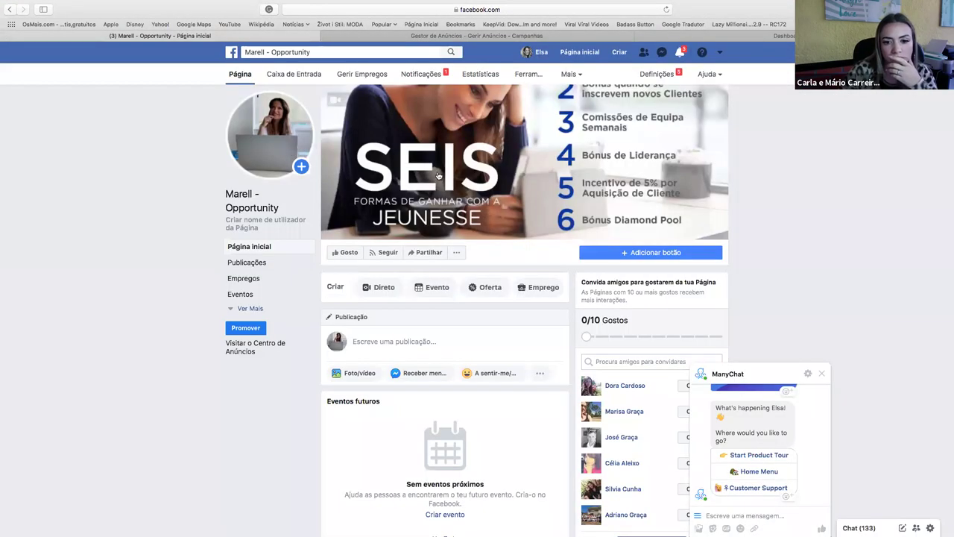
scroll(444, 260, "down", 5)
scroll(443, 260, "down", 15)
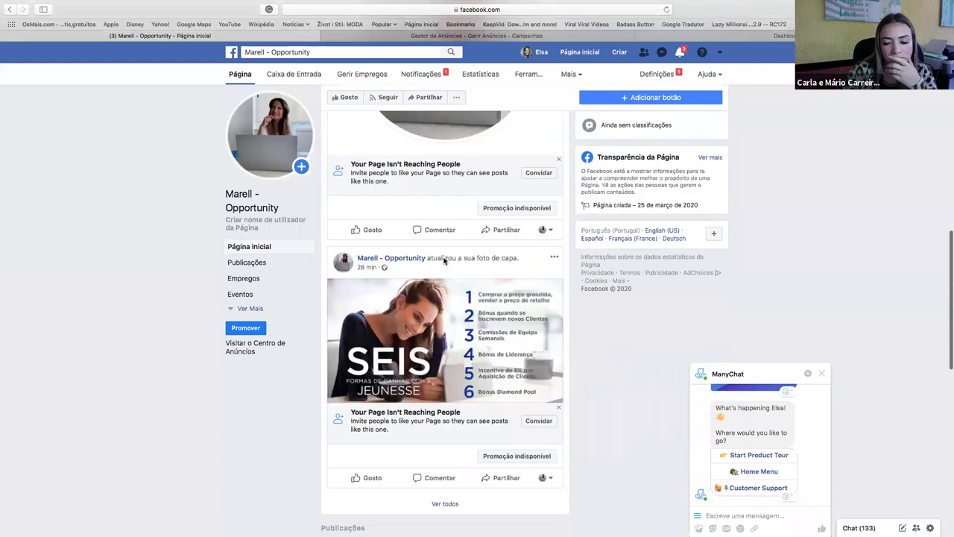
scroll(444, 264, "down", 3)
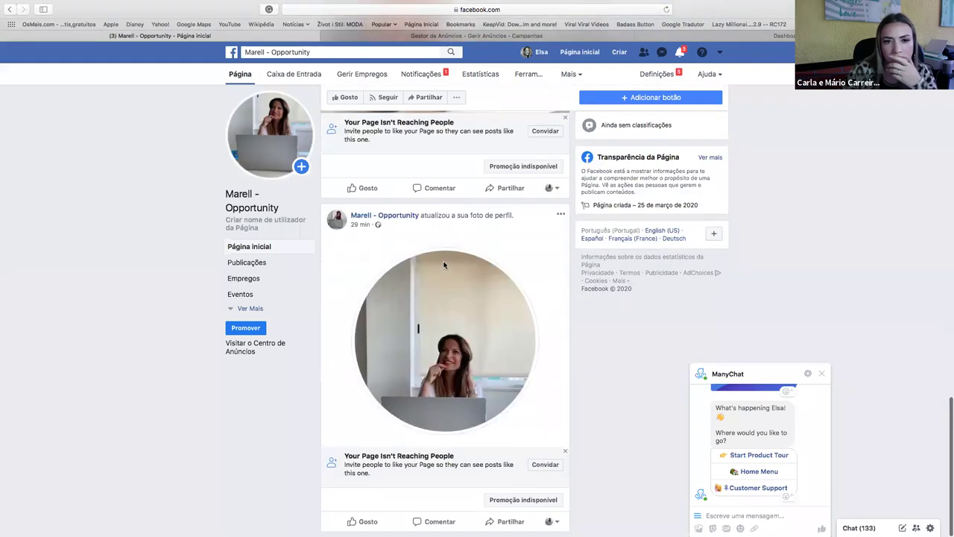
left_click(578, 52)
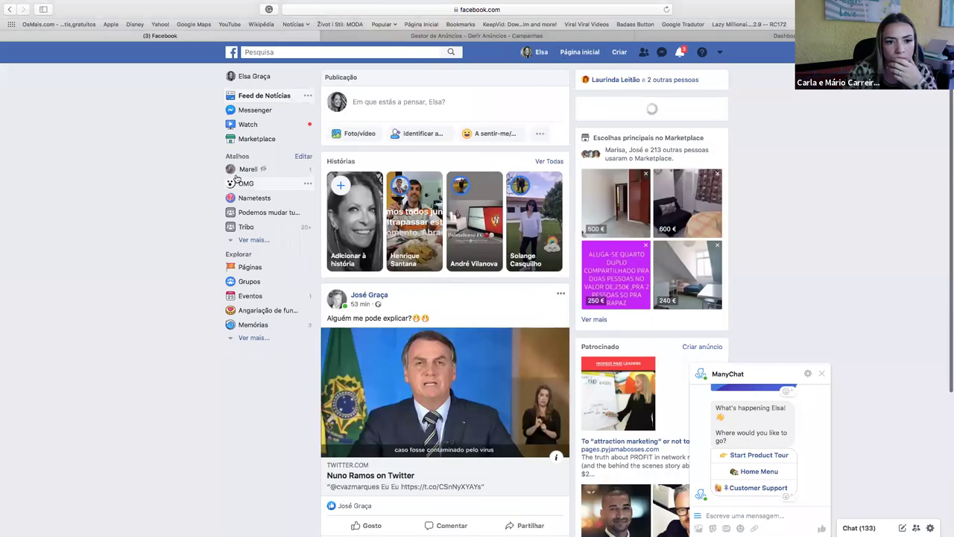
left_click(720, 52)
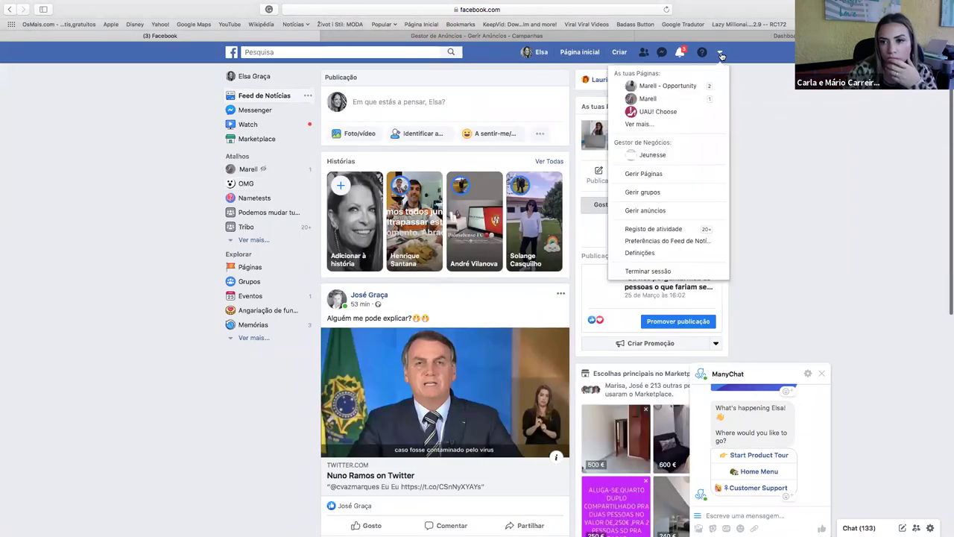
left_click(688, 87)
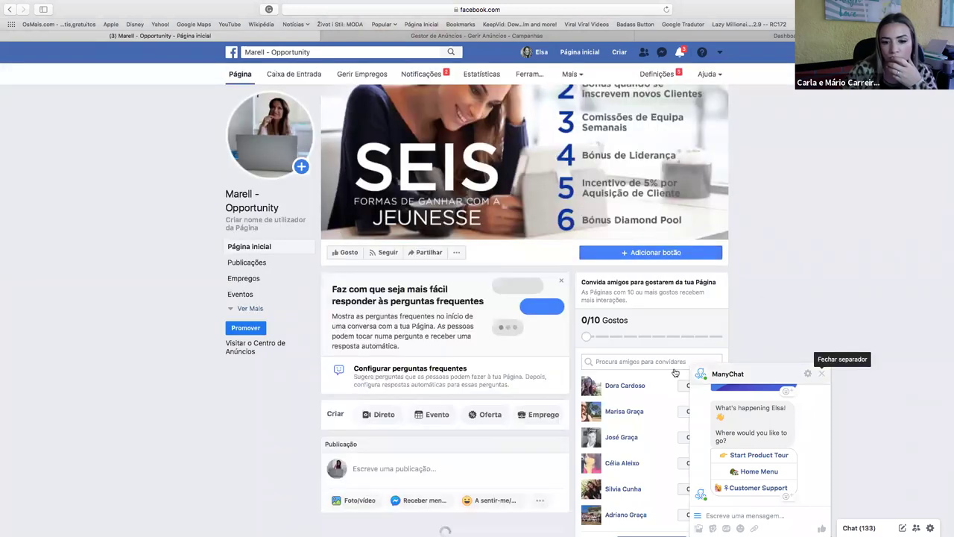
Expand the latest post's full text and select it for copying.
scroll(495, 375, "down", 10)
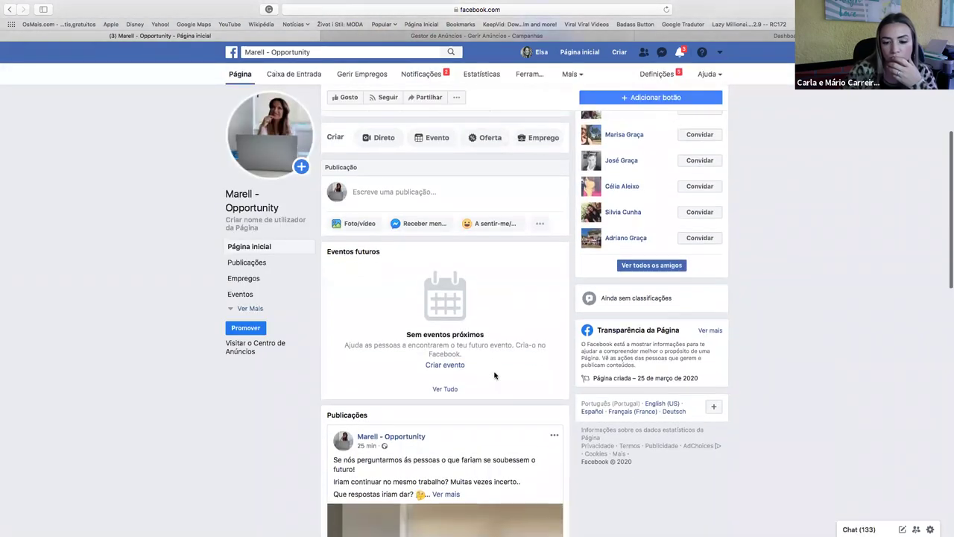
scroll(459, 299, "down", 1)
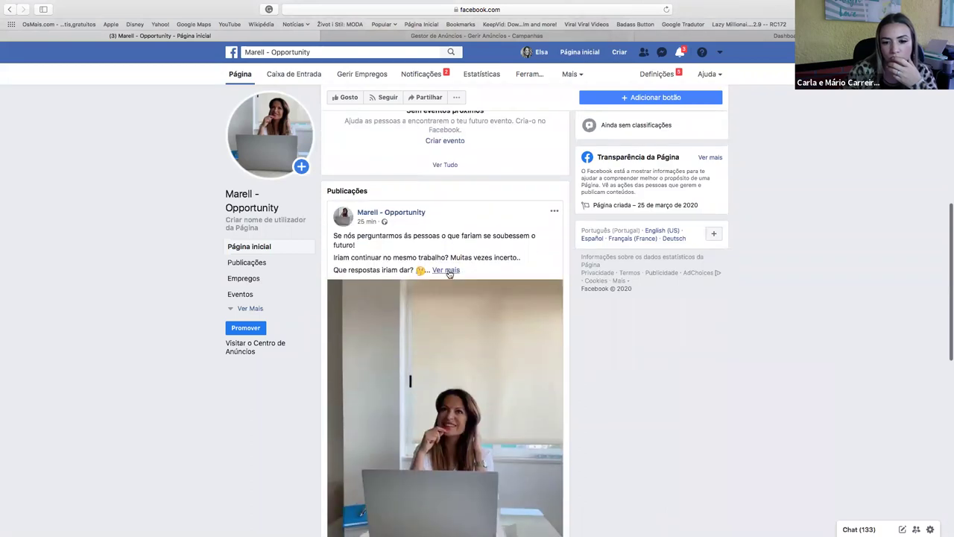
left_click(447, 270)
left_click_drag(438, 391, 329, 233)
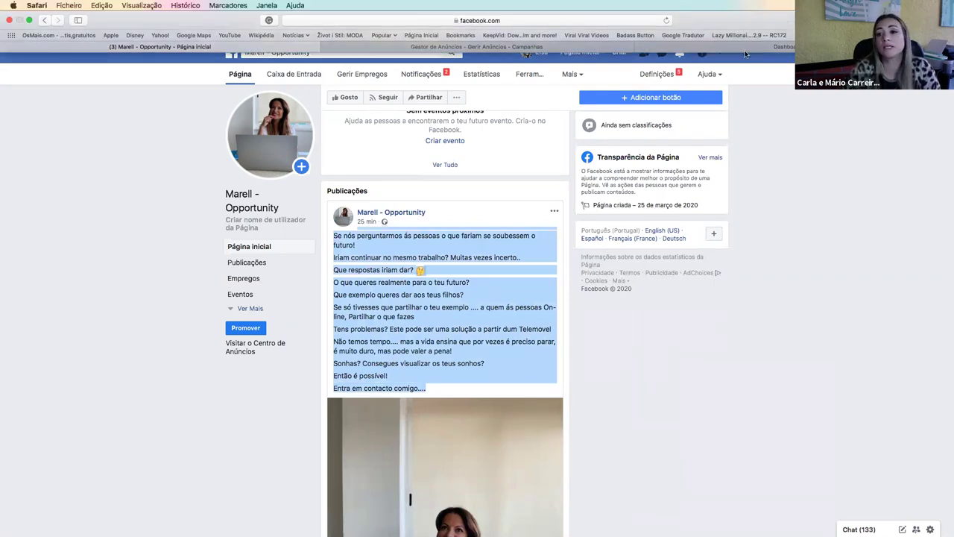
Return to the Ads Manager ad setup after a brief look at the ManyChat dashboard.
left_click(743, 48)
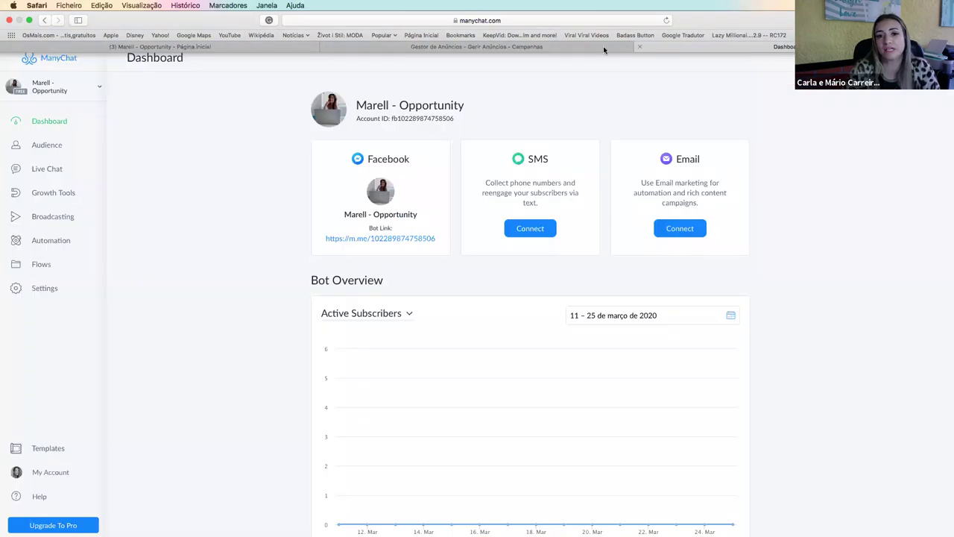
left_click(516, 50)
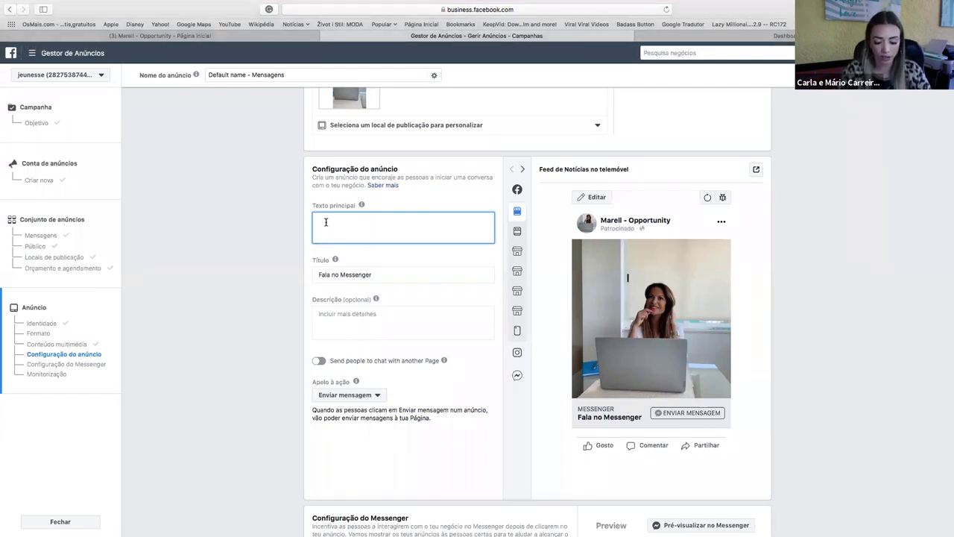
Paste the copied post into Texto principal and remove its blank first line.
type("Se nós perguntarmos ás pessoas o que fariam se soubessem o futuro! Iriam continuar no mesmo trabalho? Muitas vezes incerto.. Que respostas iriam dar? 🤔 O que queres realmente para o teu futuro? Que exemplo queres dar aos teus filhos? Se só tivesses que partilhar o teu exemplo .... a quem ás pessoas On-line, Partilhar o que fazes Tens problemas? Este pode ser uma solução a partir dum Telemovel Não temos tempo.... mas a vida ensina que por vezes é preciso parar, é muito duro, mas pode valer a pena! Sonhas? Consegues visualizar os teus sonhos? Então é possível! Entra em contacto comigo....")
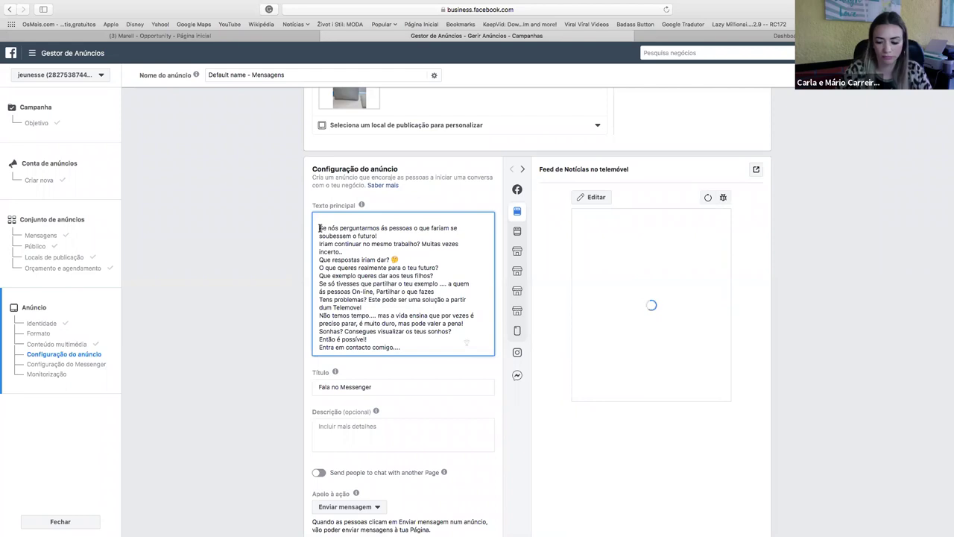
key("BackSpace")
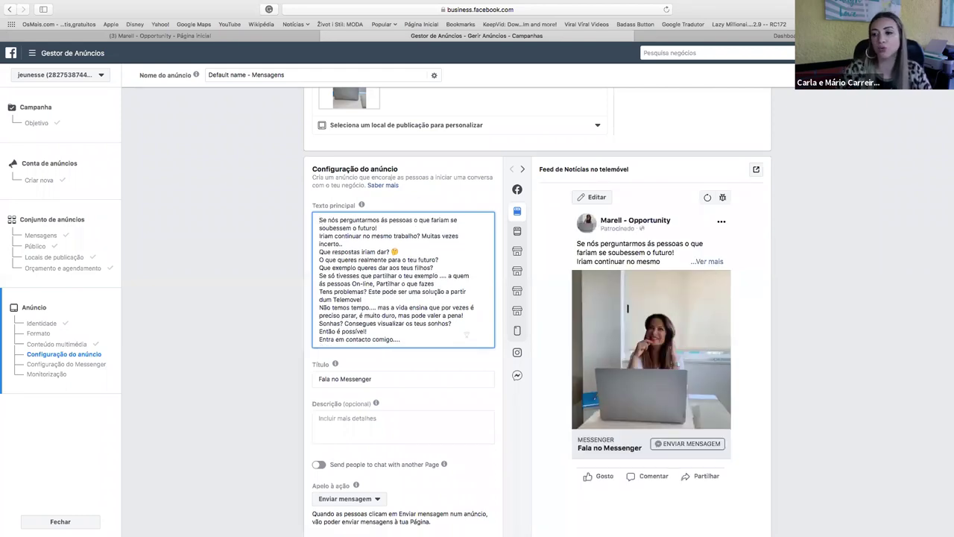
left_click(709, 262)
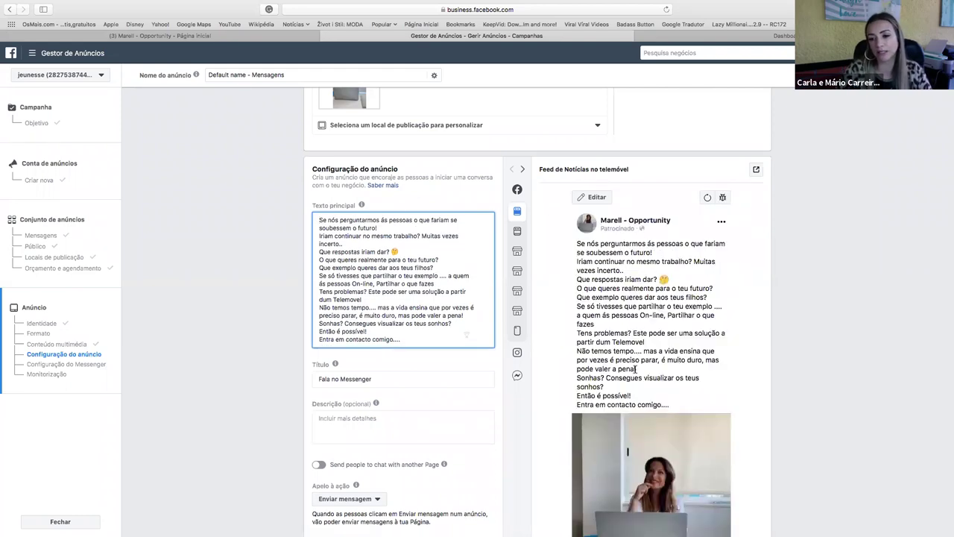
scroll(731, 355, "down", 3)
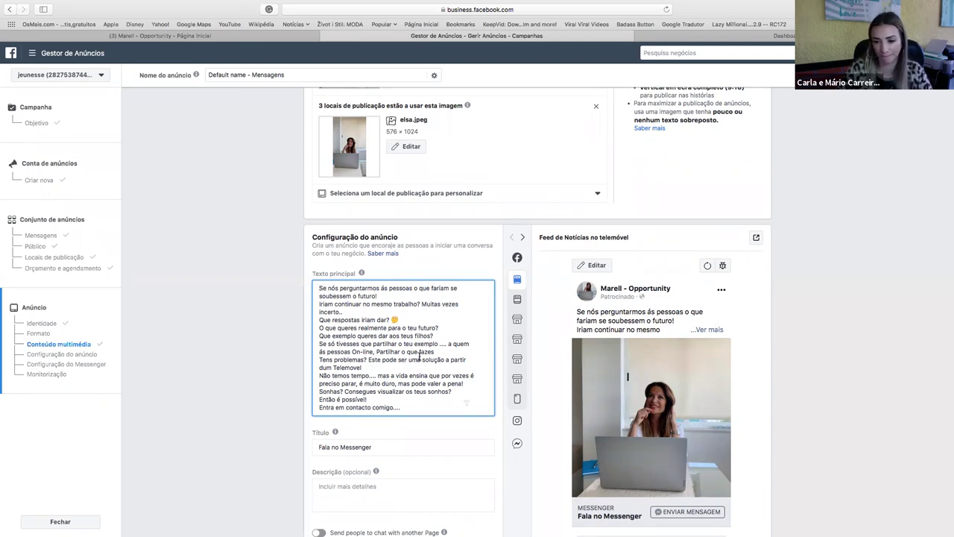
scroll(420, 355, "down", 3)
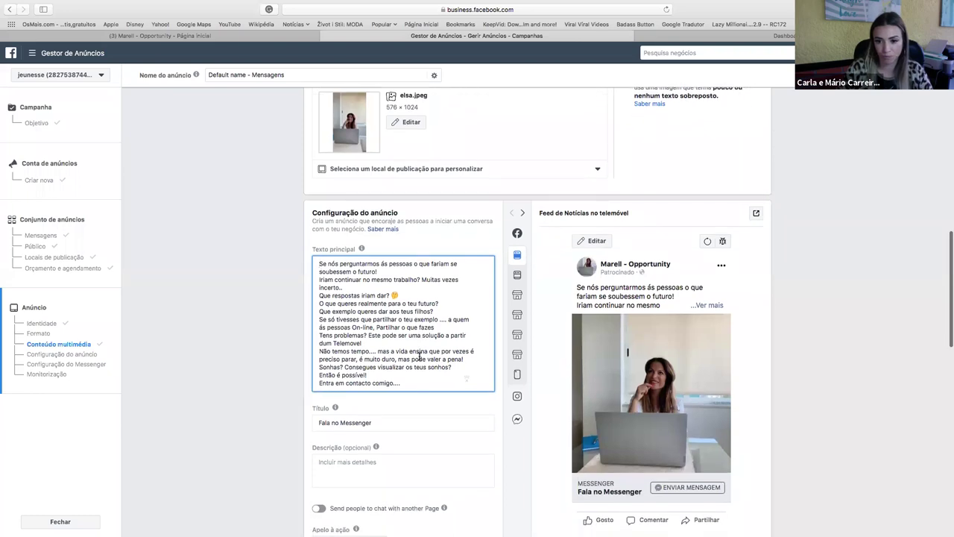
scroll(420, 357, "down", 10)
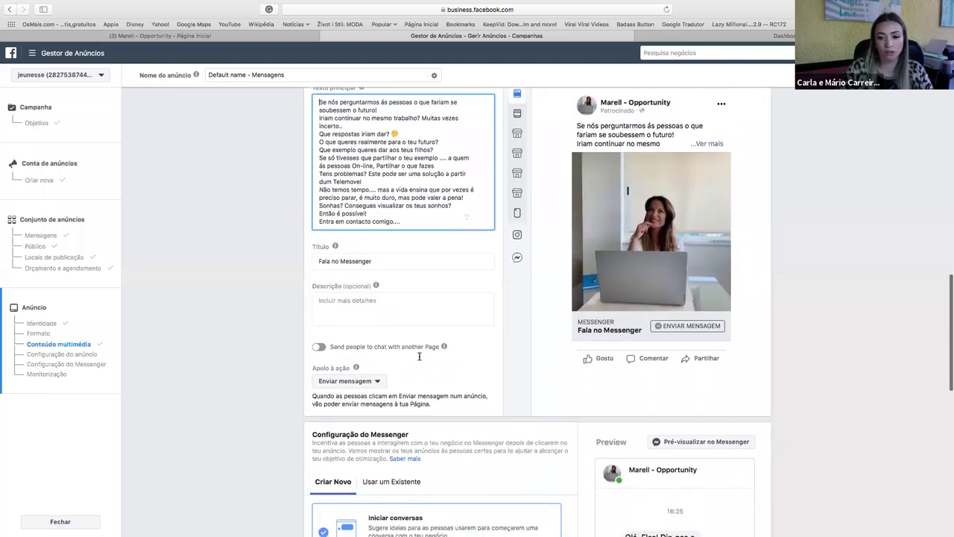
scroll(608, 336, "down", 1)
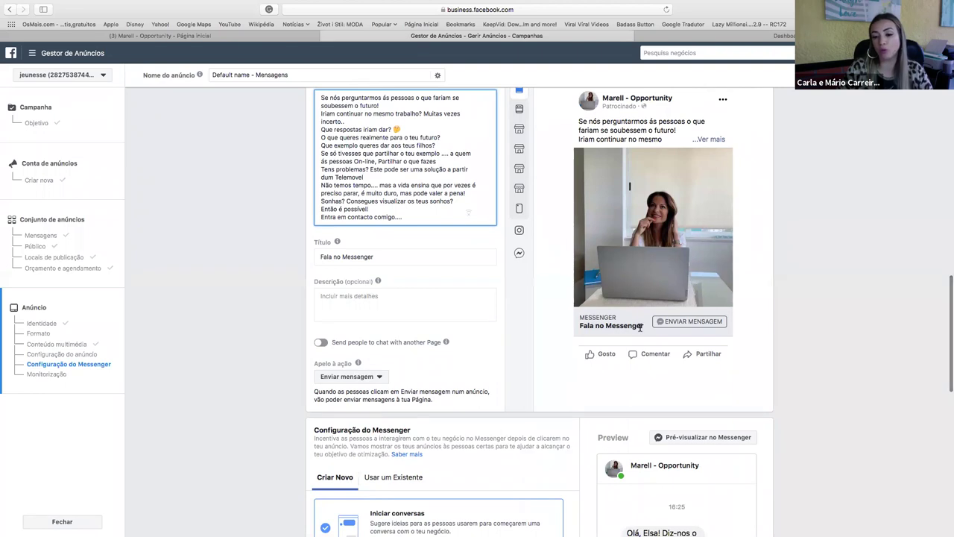
left_click(389, 256)
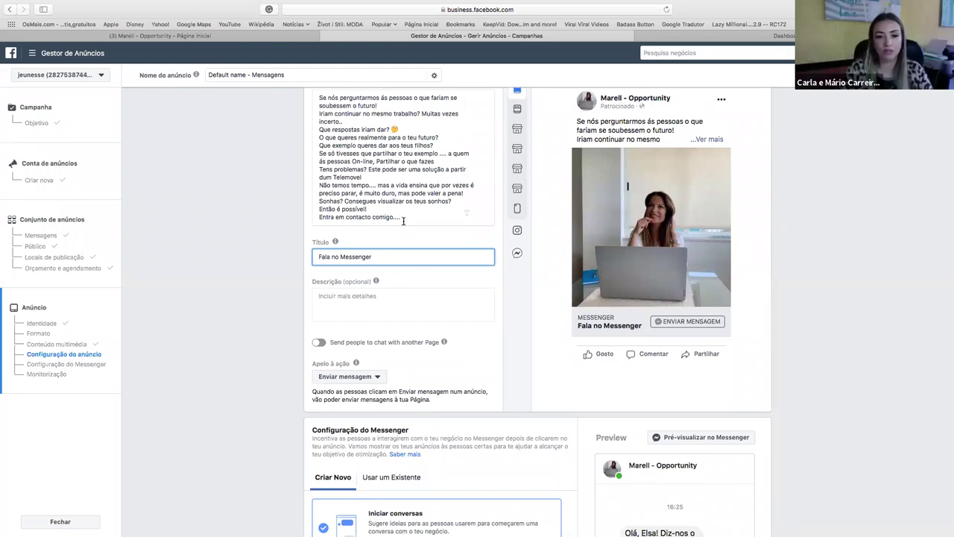
left_click_drag(402, 217, 297, 217)
key("ctrl+c")
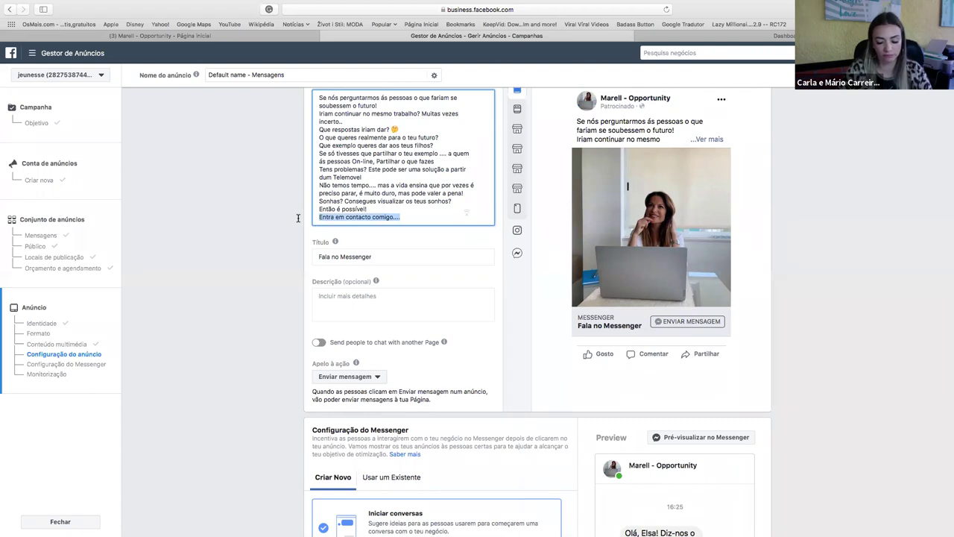
Replace the 'Fala no Messenger' headline with the pasted 'Entra em contacto comigo....' line.
left_click(321, 257)
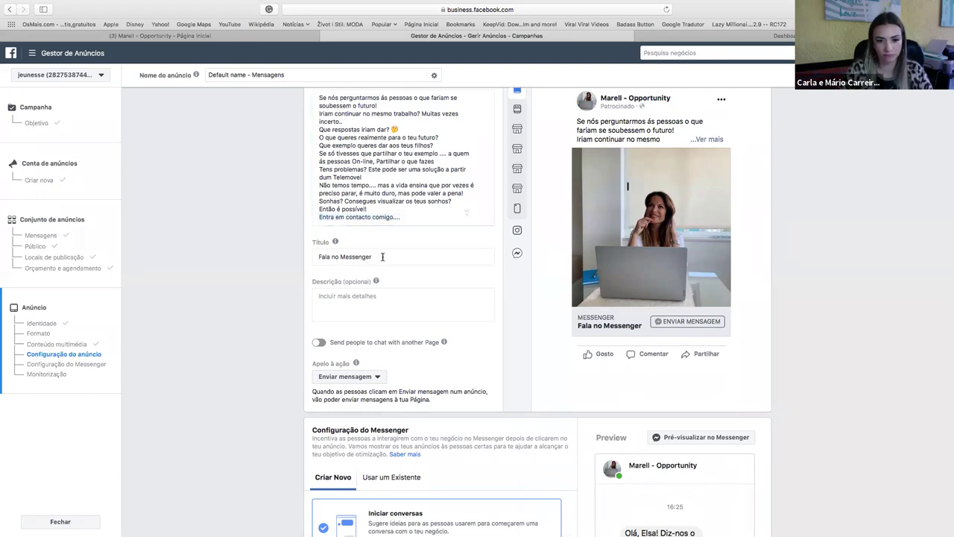
key("ctrl+a")
key("ctrl+v")
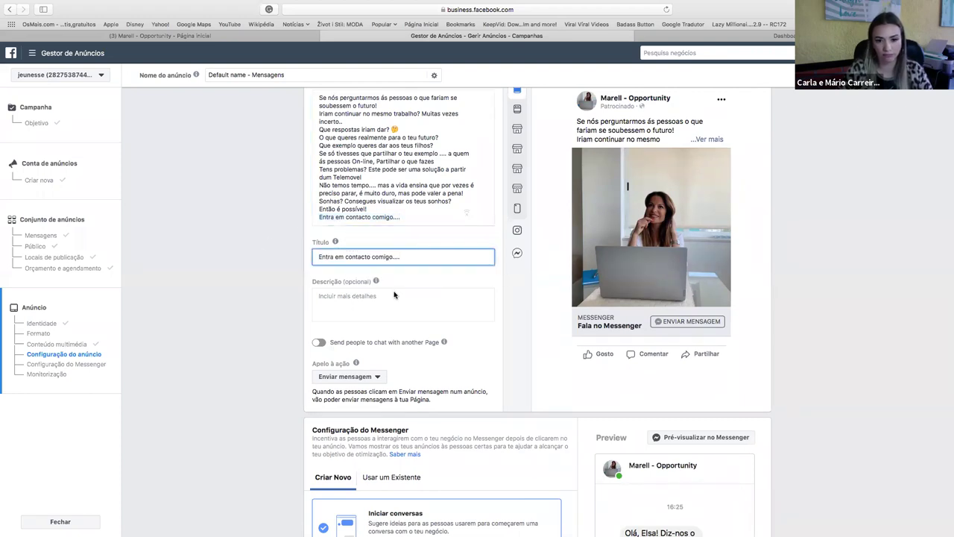
mouse_move(375, 281)
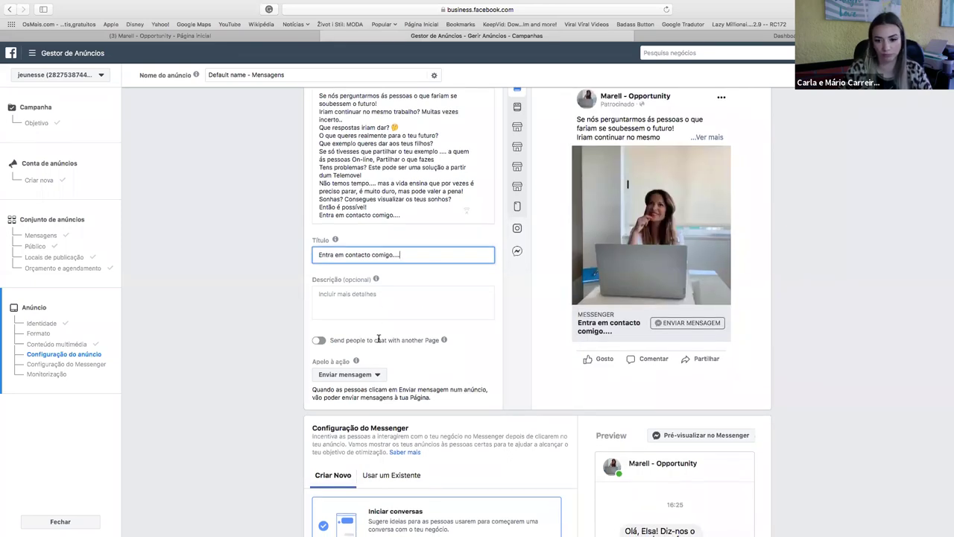
scroll(378, 340, "down", 1)
scroll(379, 342, "down", 2)
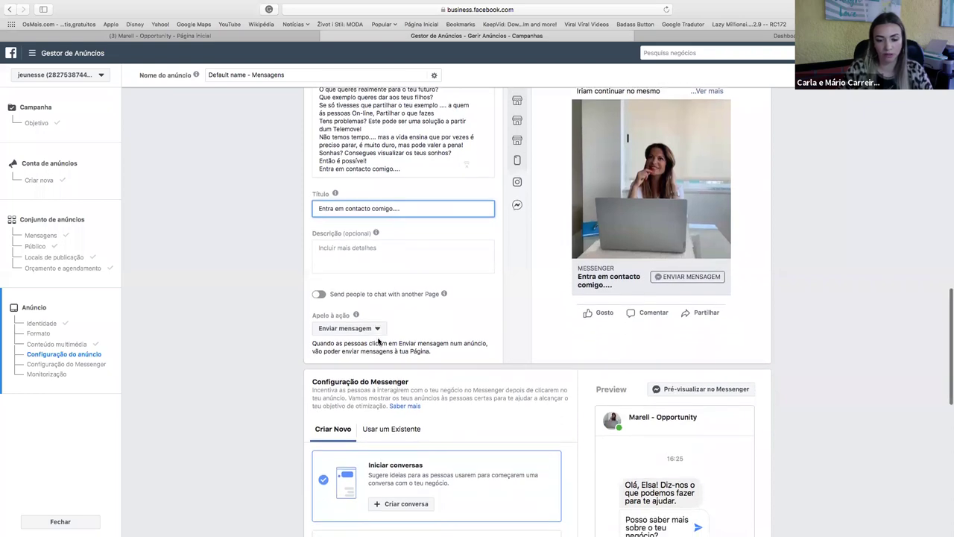
Keep Enviar mensagem as the call to action and scroll down to Configuração do Messenger.
scroll(378, 341, "down", 1)
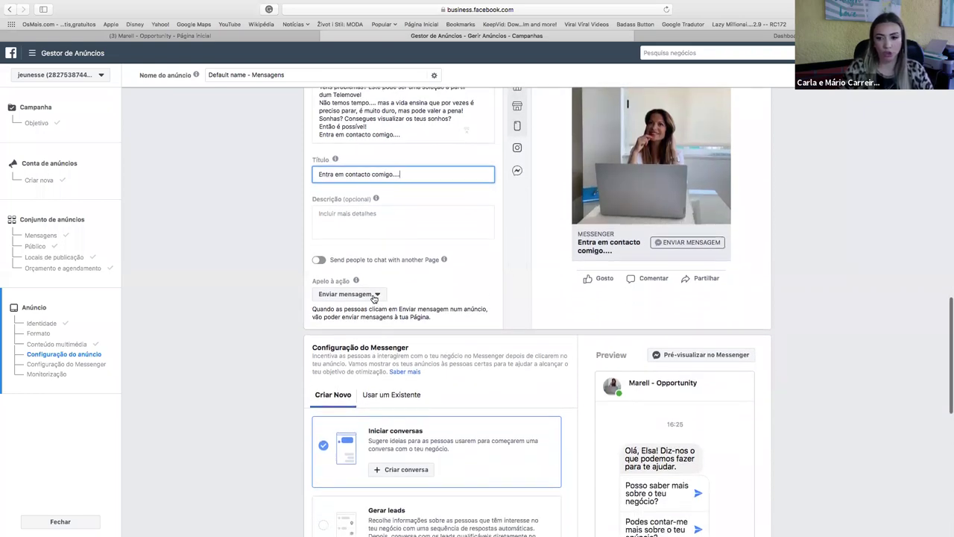
left_click(377, 295)
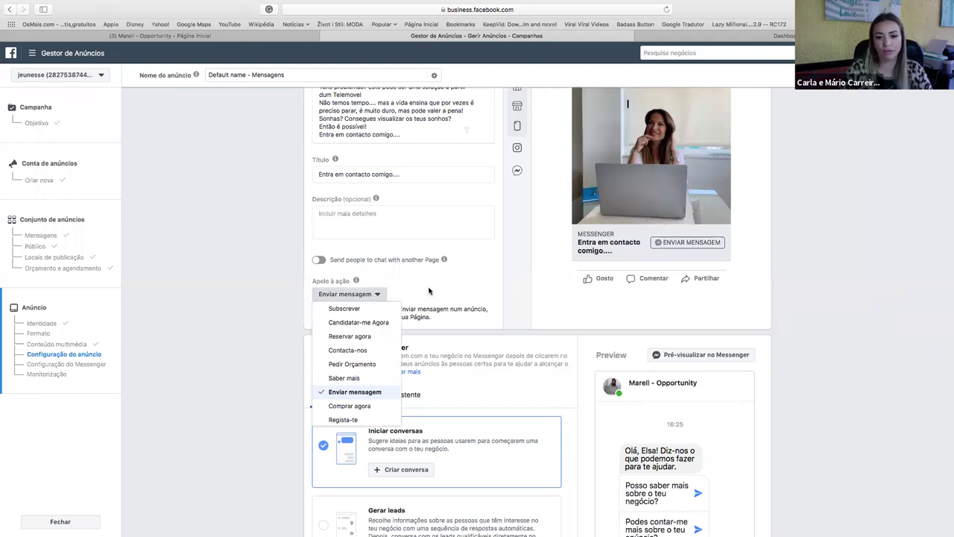
left_click(429, 291)
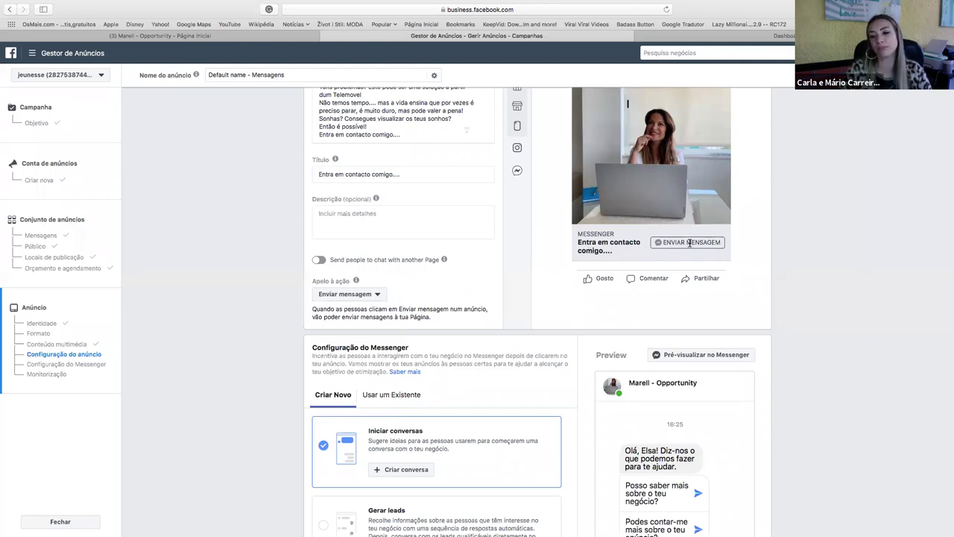
scroll(465, 268, "down", 2)
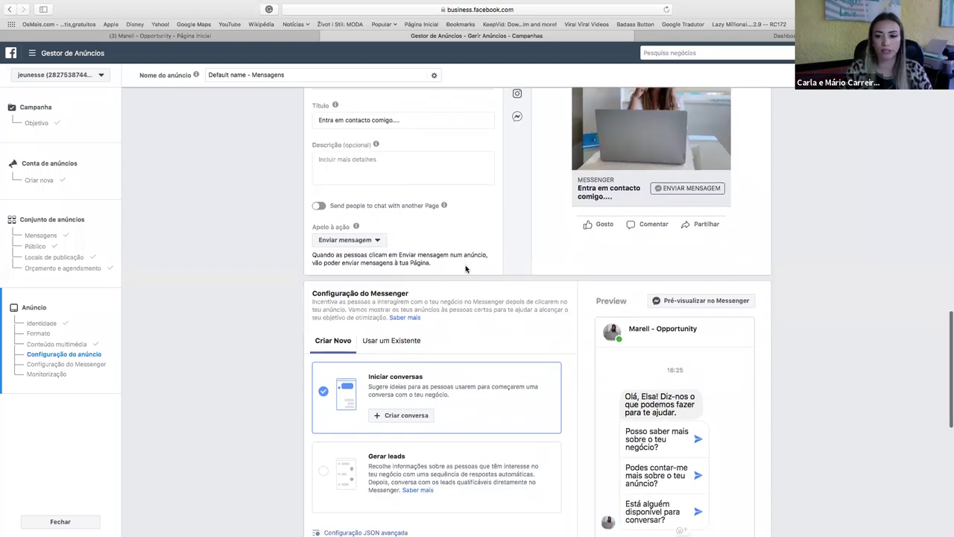
scroll(466, 268, "down", 3)
scroll(466, 268, "down", 2)
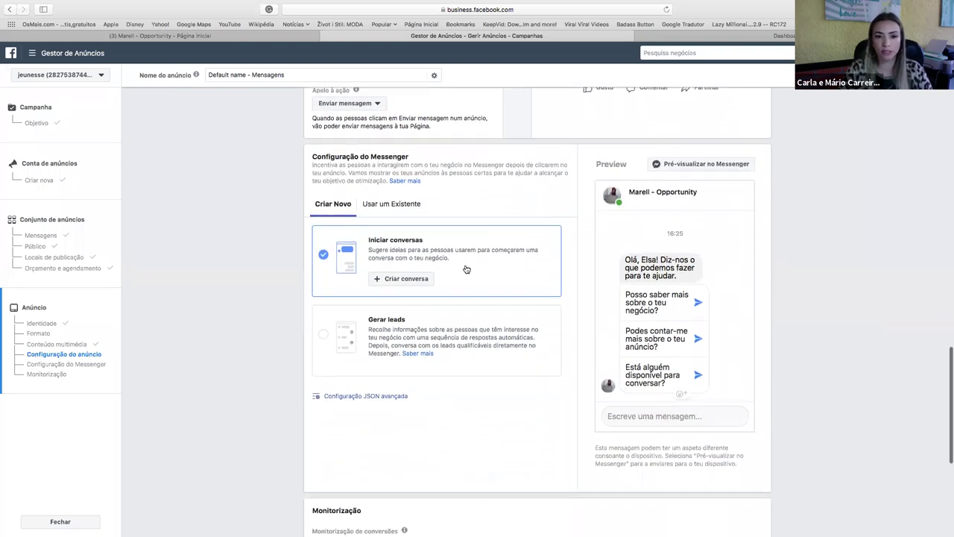
scroll(466, 268, "down", 1)
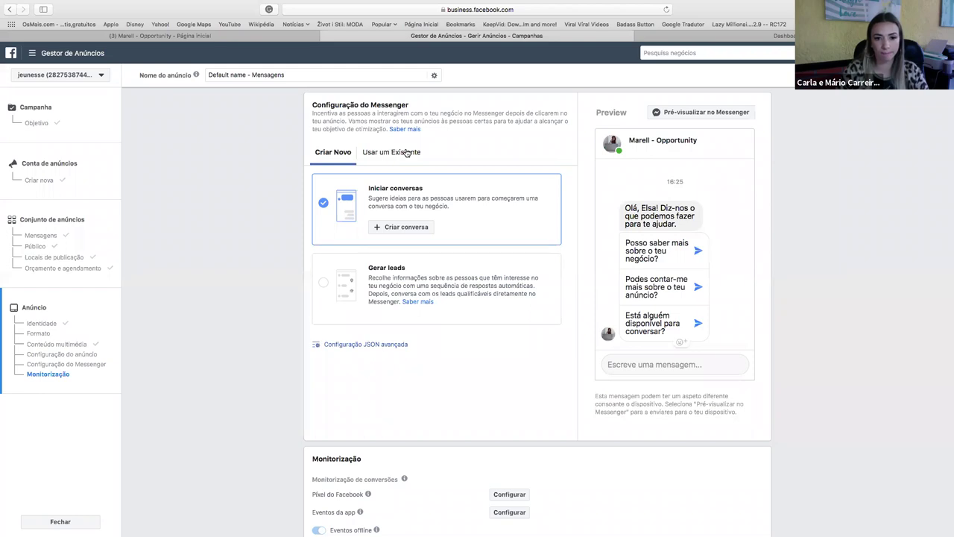
Use the existing Bot Welcome Screen Messenger template, then go to the ManyChat tab.
left_click(406, 153)
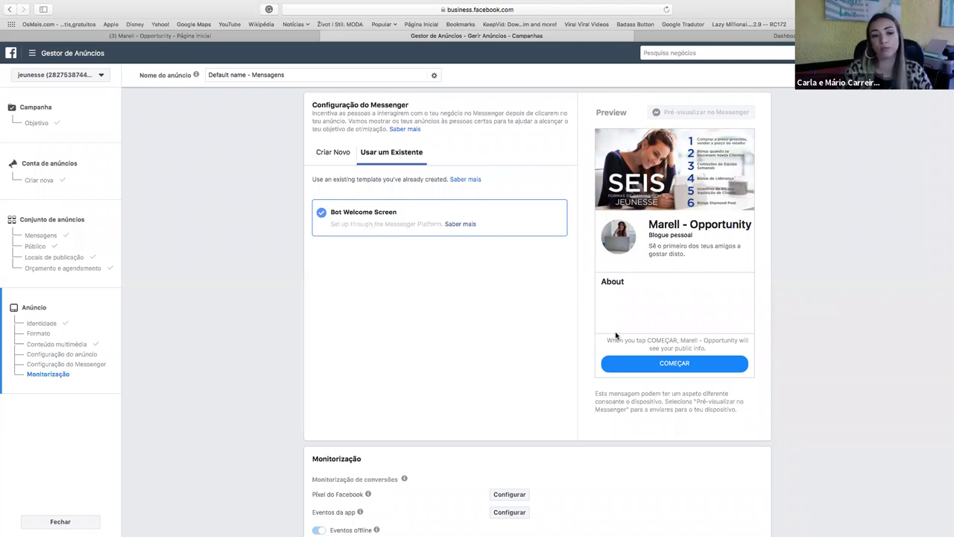
scroll(551, 330, "down", 3)
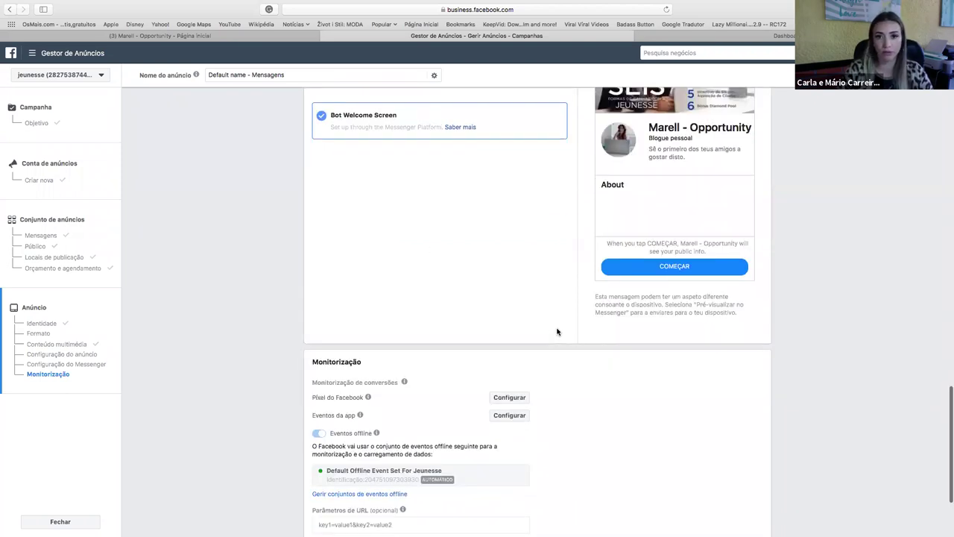
left_click(788, 37)
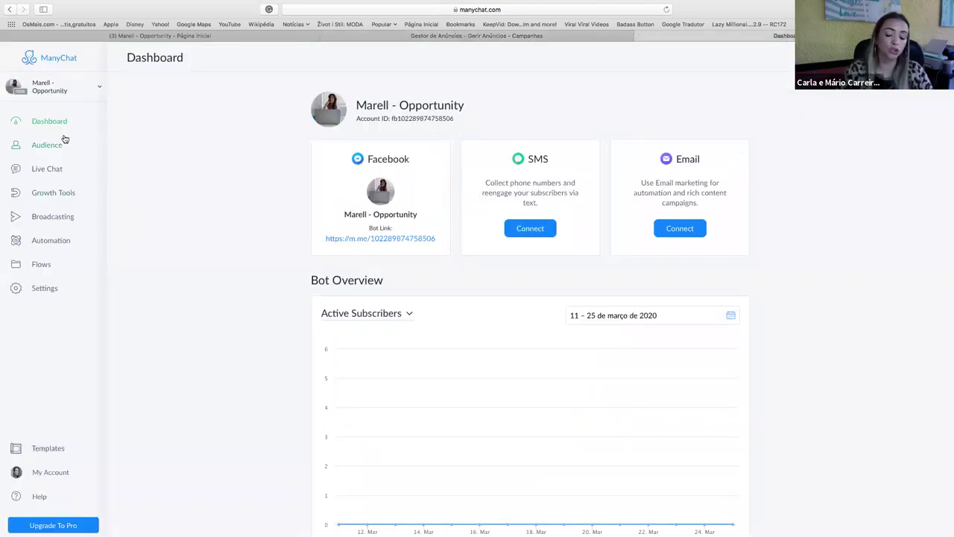
Open ManyChat's Welcome Message and its empty text block, then return to Ads Manager.
left_click(63, 241)
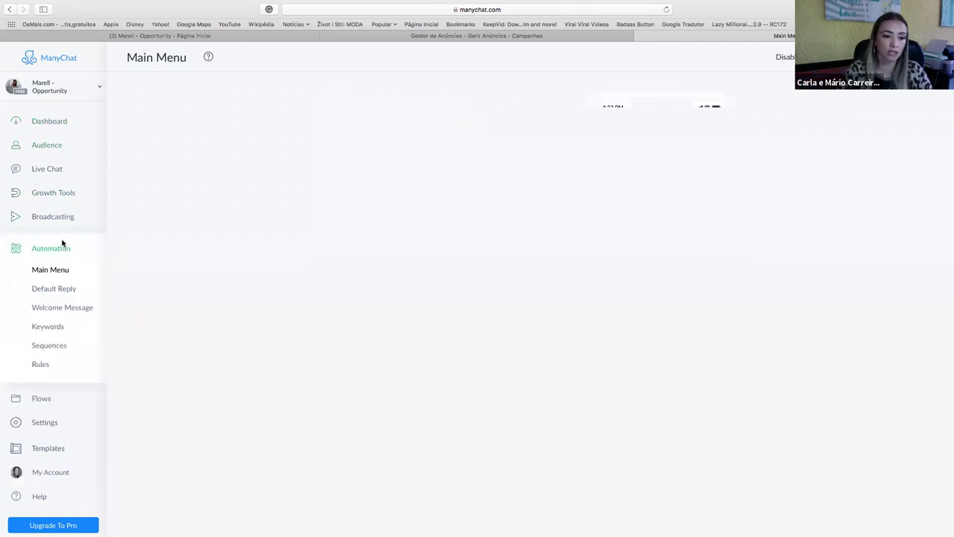
left_click(72, 311)
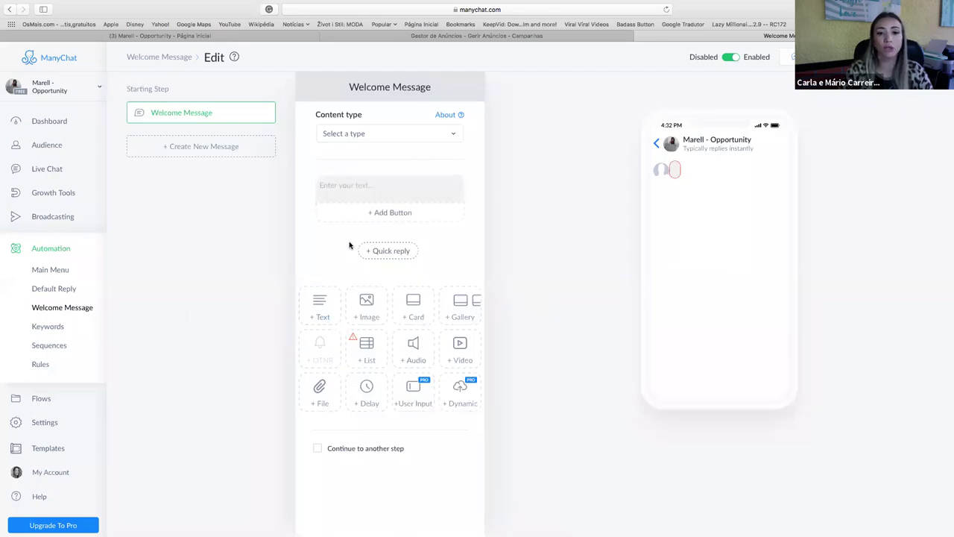
left_click(363, 194)
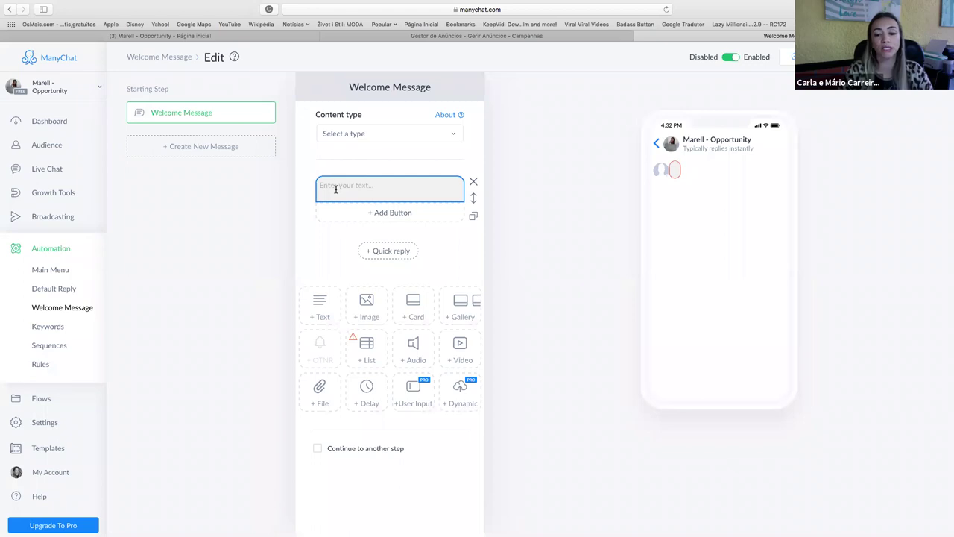
left_click(337, 183)
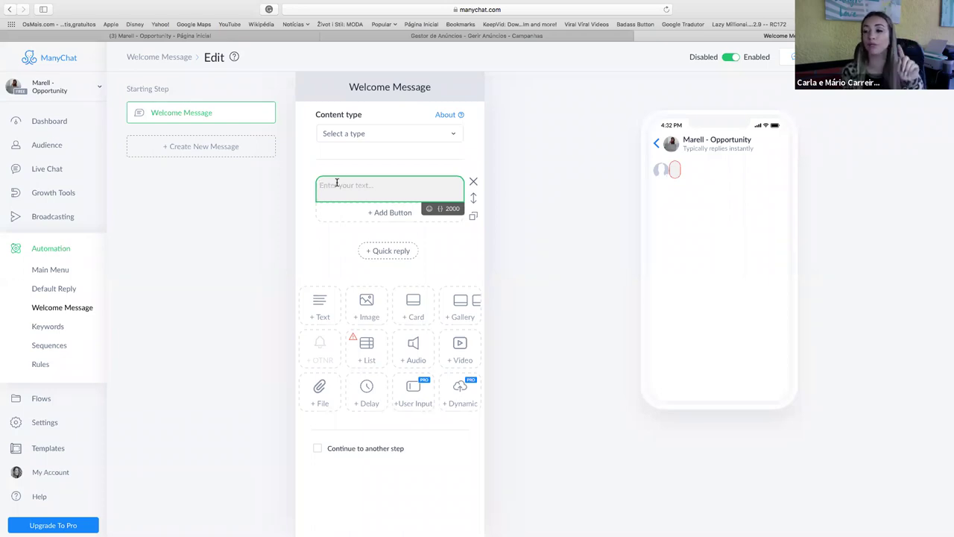
left_click(491, 37)
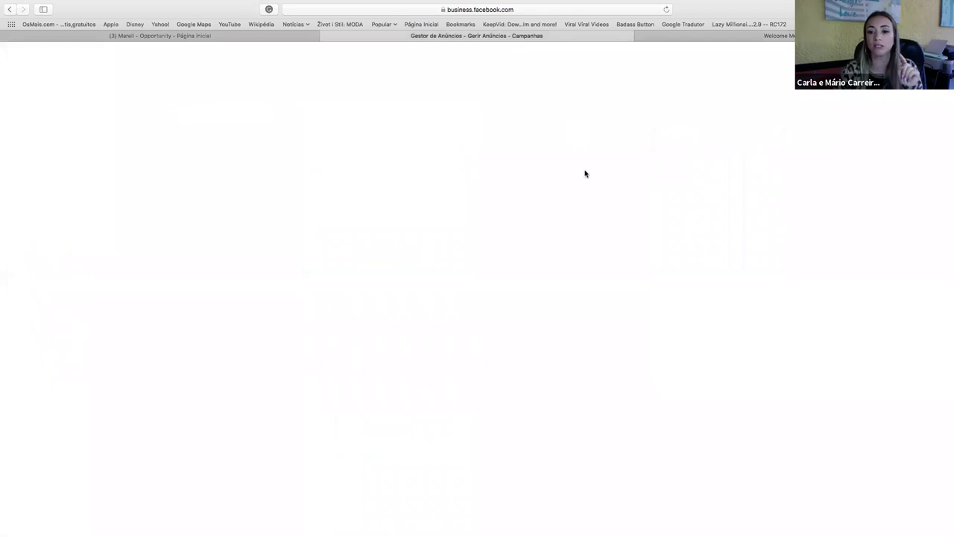
Review the ad setup with its Bot Welcome Screen template, then return to ManyChat's Welcome Message.
scroll(688, 232, "up", 10)
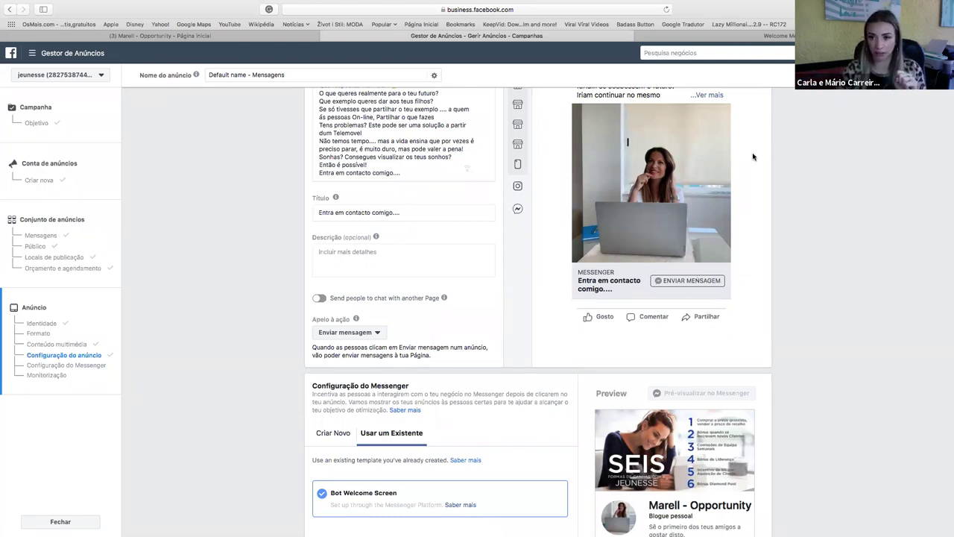
left_click(775, 35)
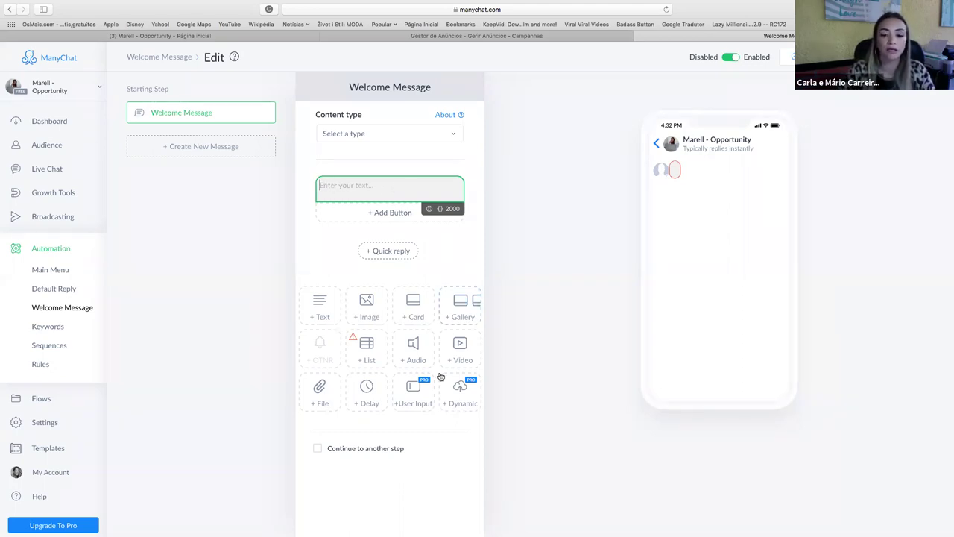
Open the other account's ManyChat Welcome Message in the flow editor.
mouse_move(197, 517)
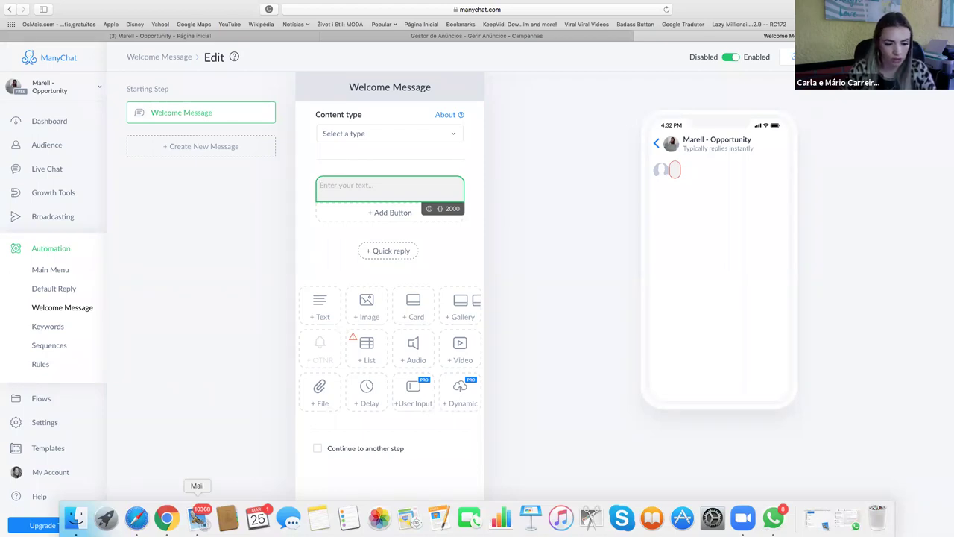
left_click(167, 518)
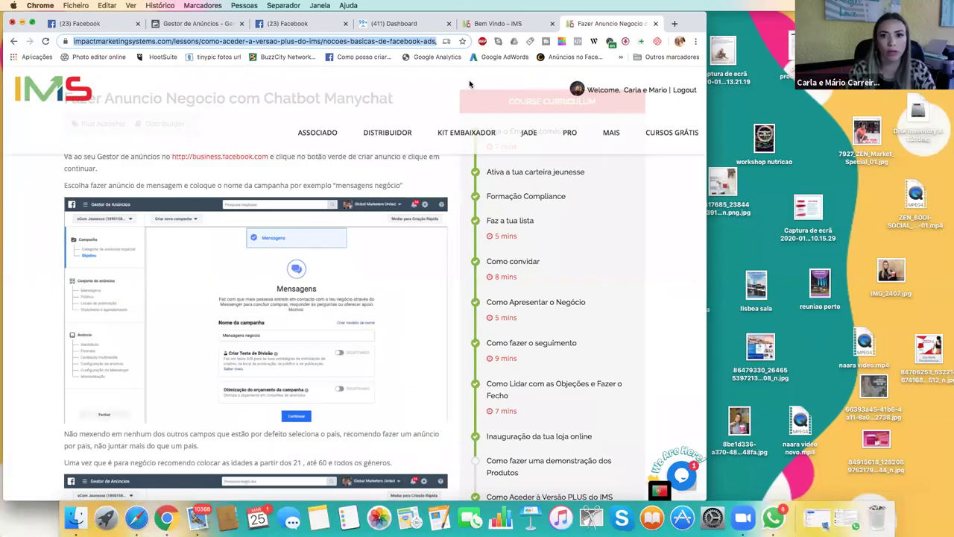
left_click(414, 24)
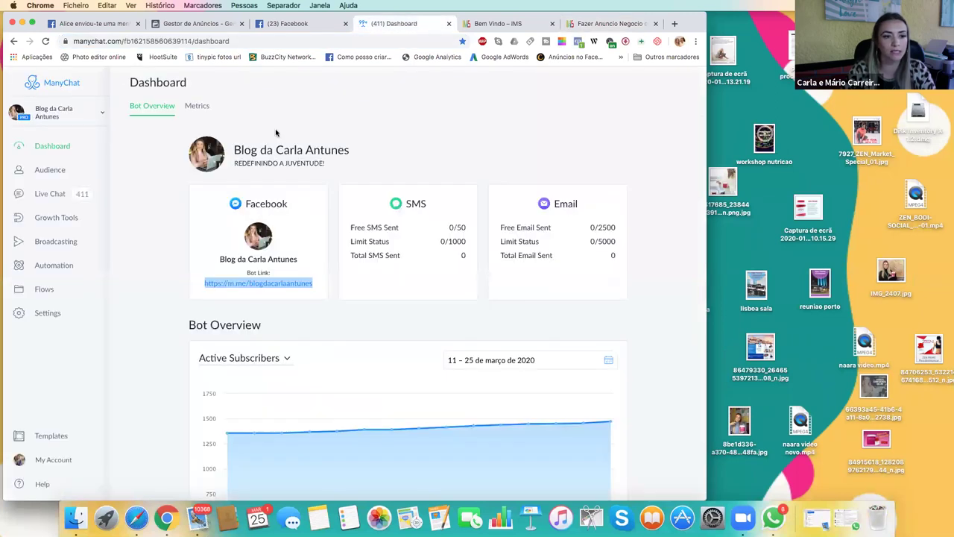
left_click(64, 268)
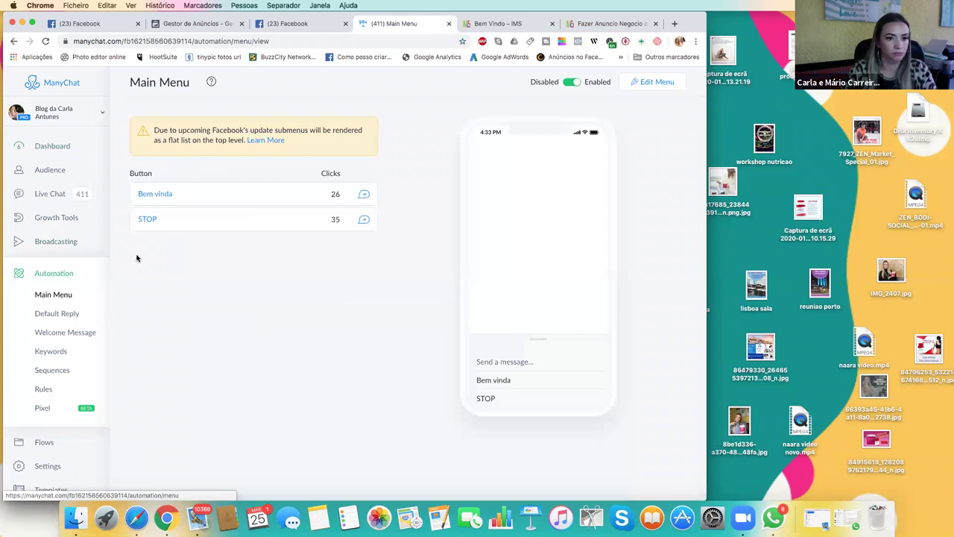
left_click(79, 335)
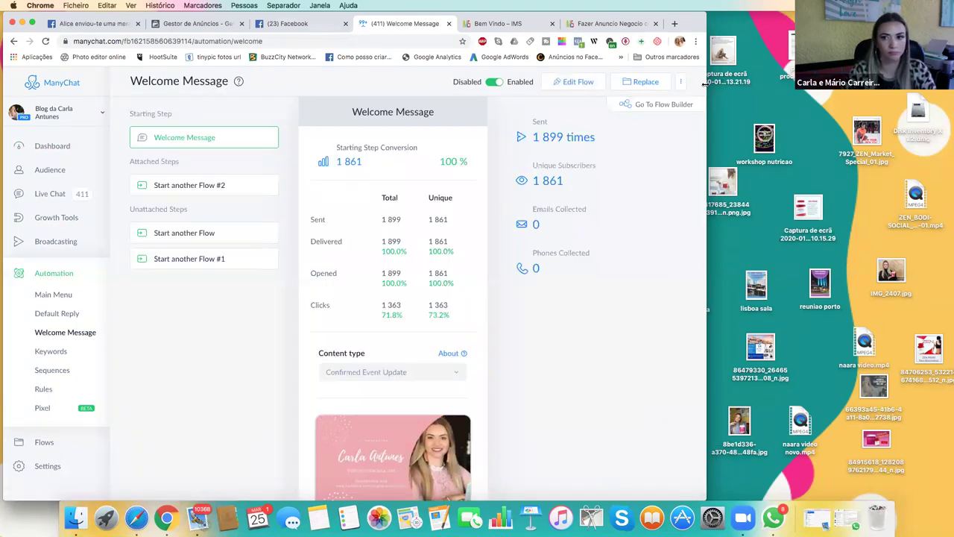
left_click_drag(704, 84, 868, 84)
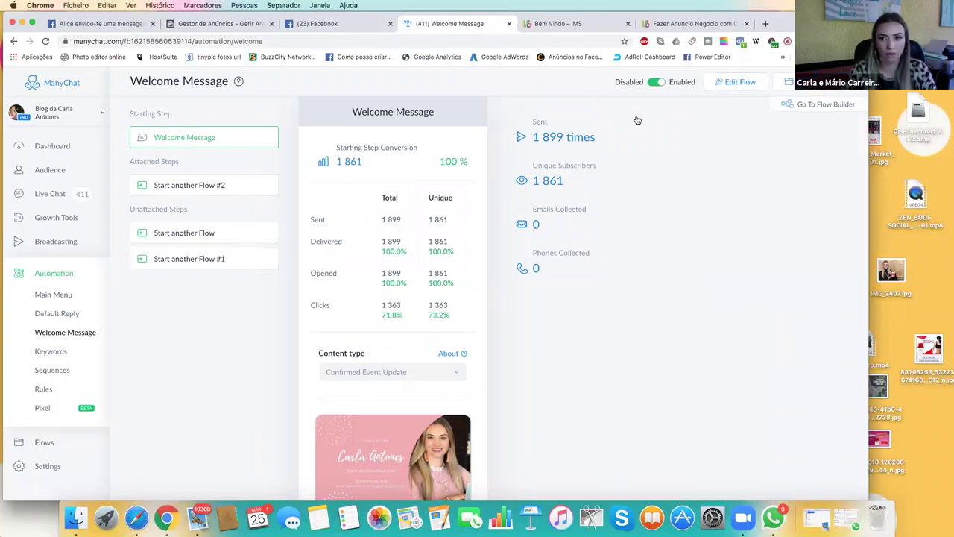
left_click(738, 82)
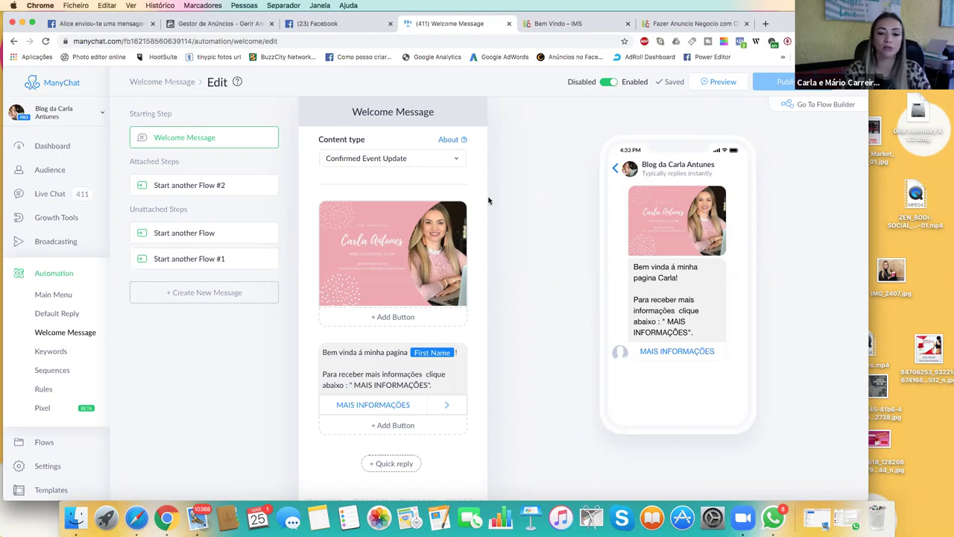
Inspect the MAIS INFORMAÇÕES button, which starts the Confirmacao flow.
left_click(341, 353)
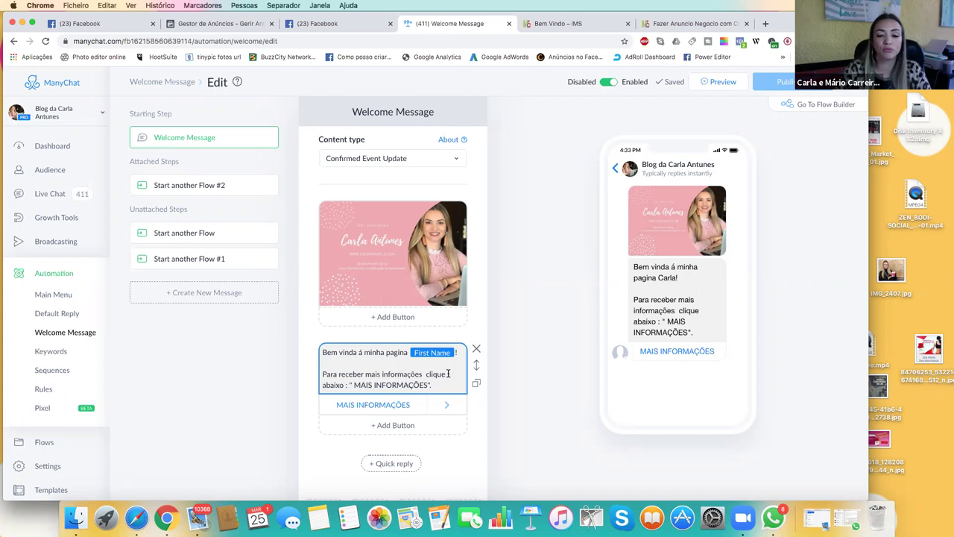
left_click(396, 407)
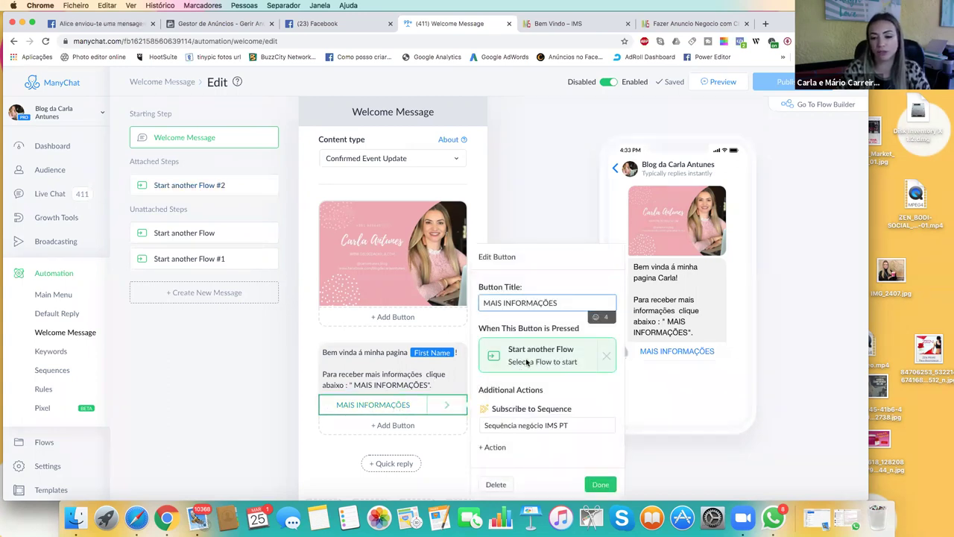
left_click(527, 363)
left_click(406, 175)
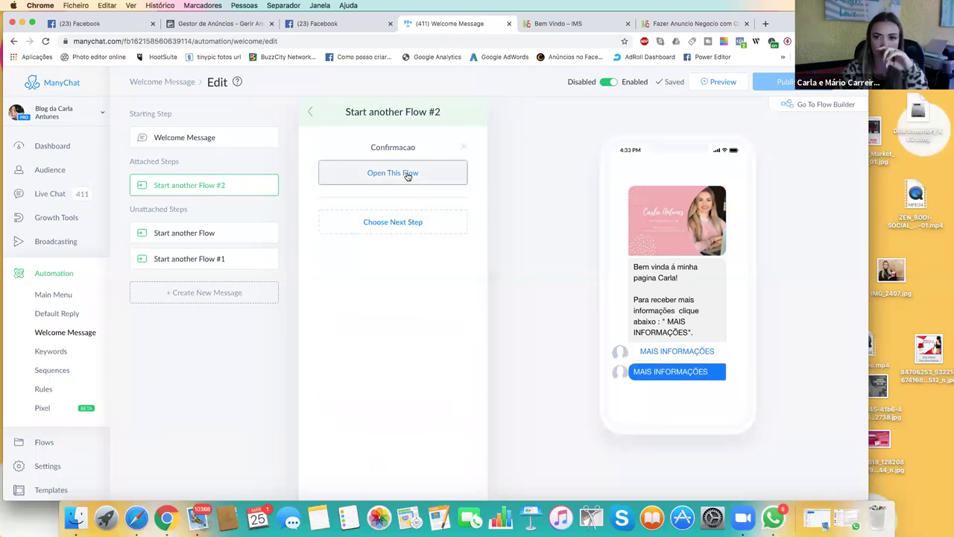
Review the Confirmacao flow's stats and open its Opt-In Message in the editor.
scroll(422, 366, "down", 2)
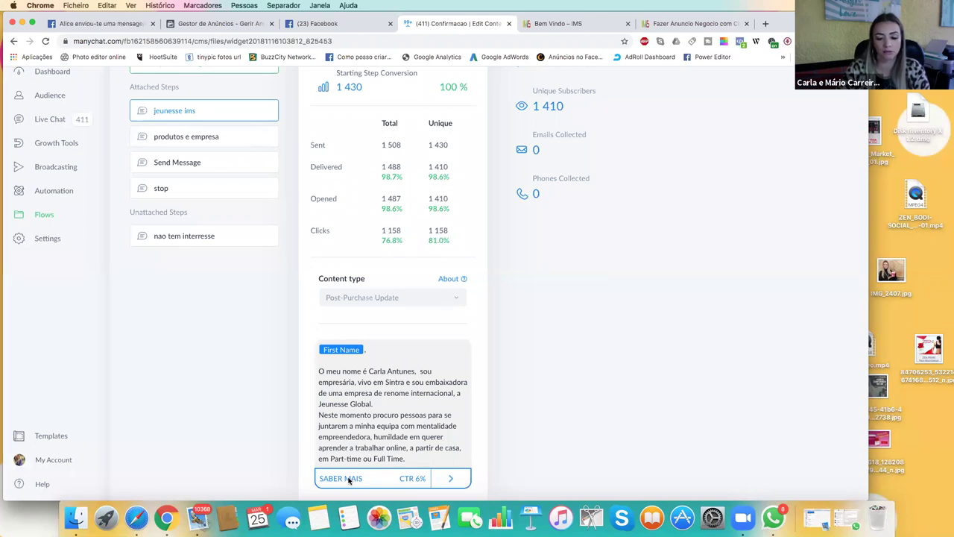
scroll(724, 227, "up", 2)
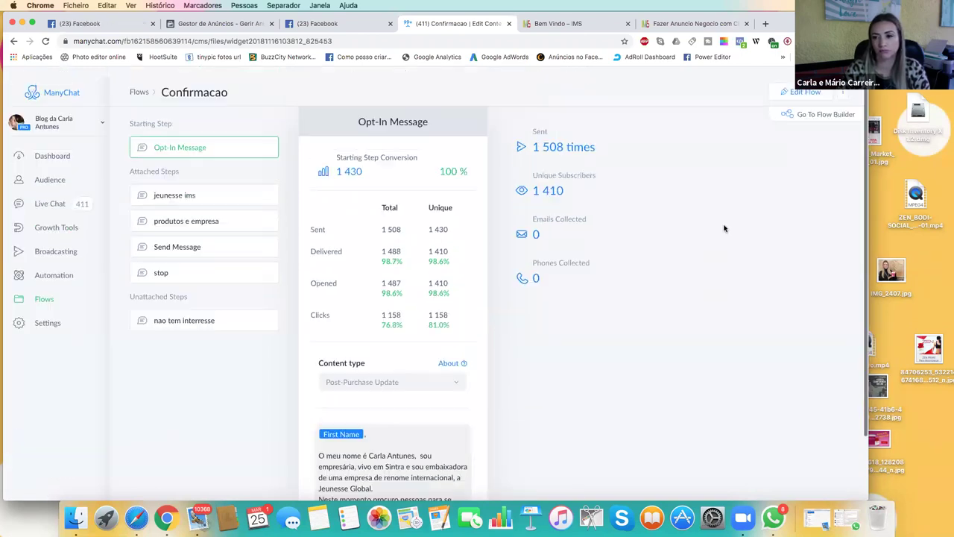
left_click(801, 82)
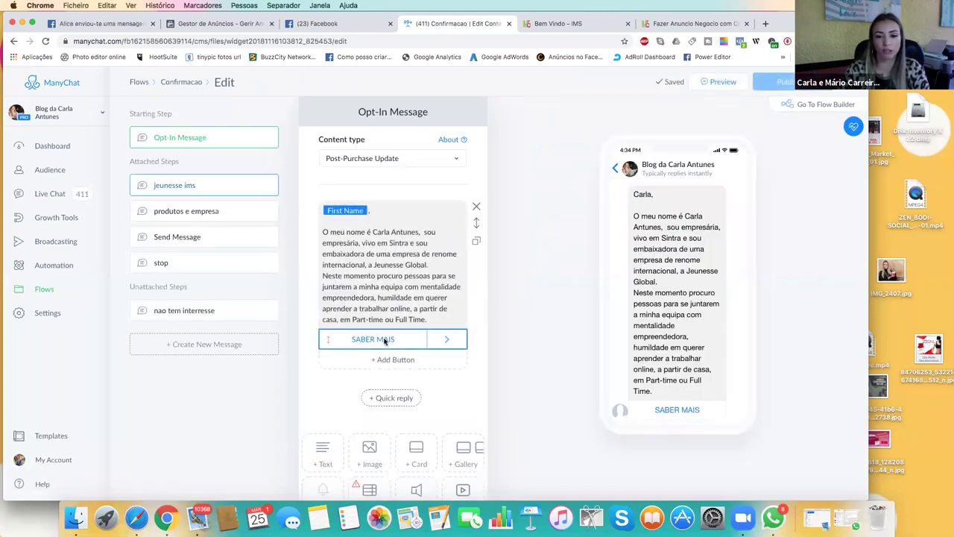
left_click(385, 340)
left_click(526, 312)
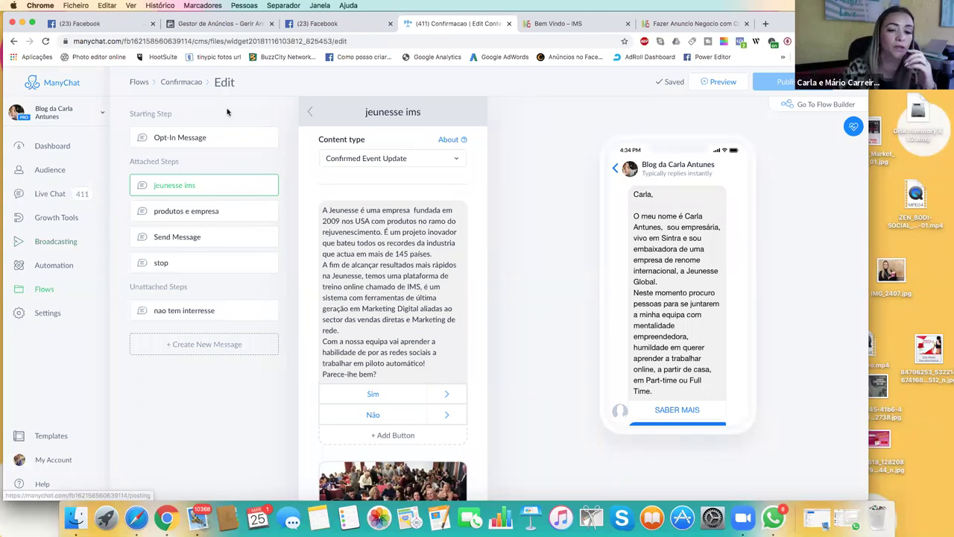
left_click(196, 139)
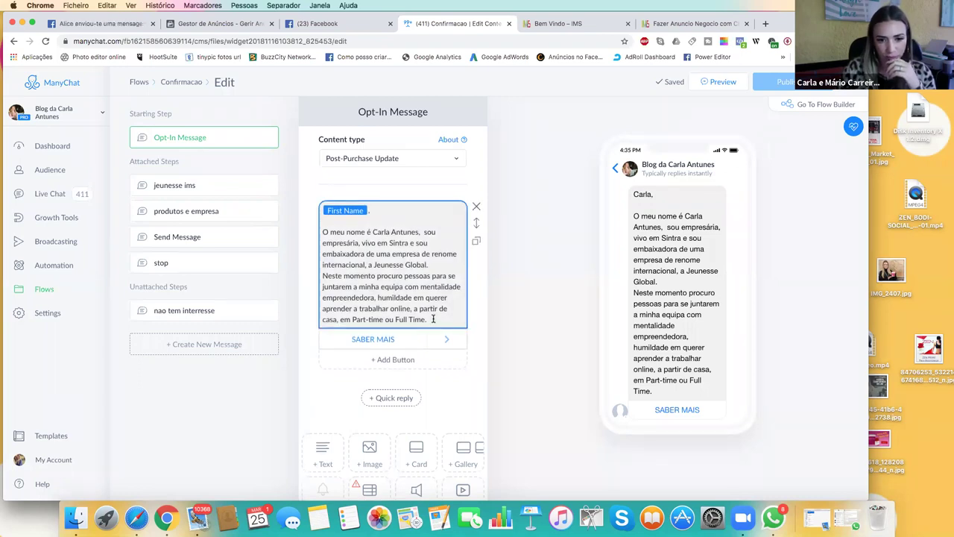
left_click_drag(432, 318, 318, 227)
key("super+c")
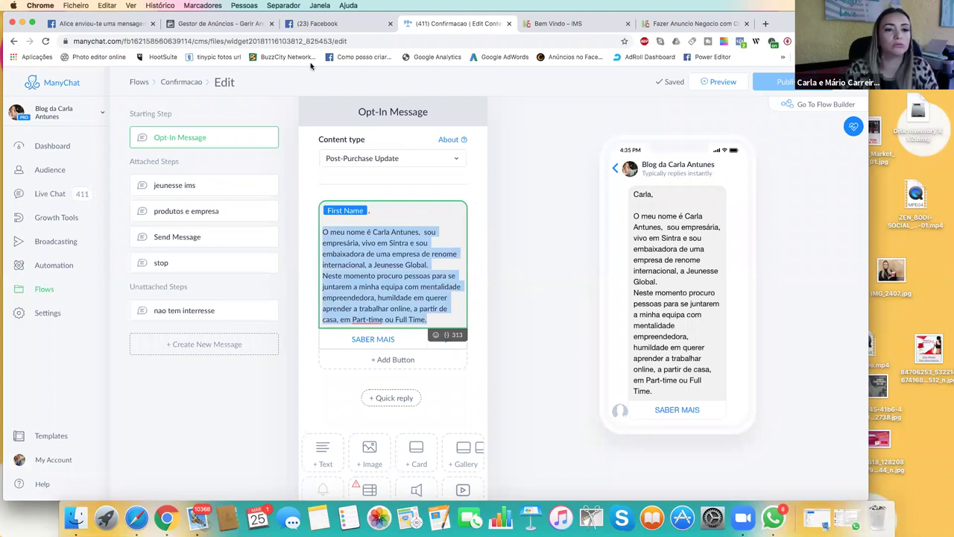
left_click(137, 518)
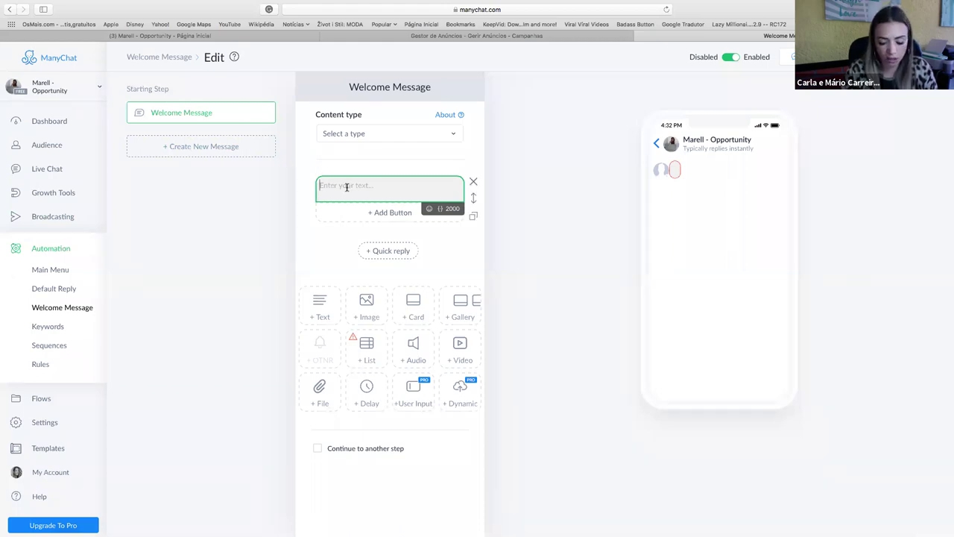
Paste the intro text into the Marell Welcome Message and type 'Ola' at its start.
key("super+v")
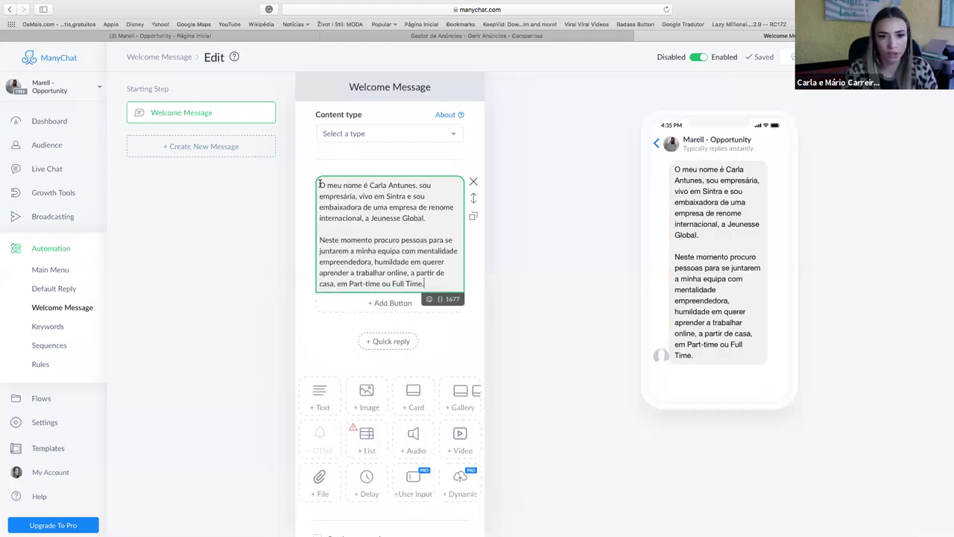
left_click(320, 185)
type("Ola")
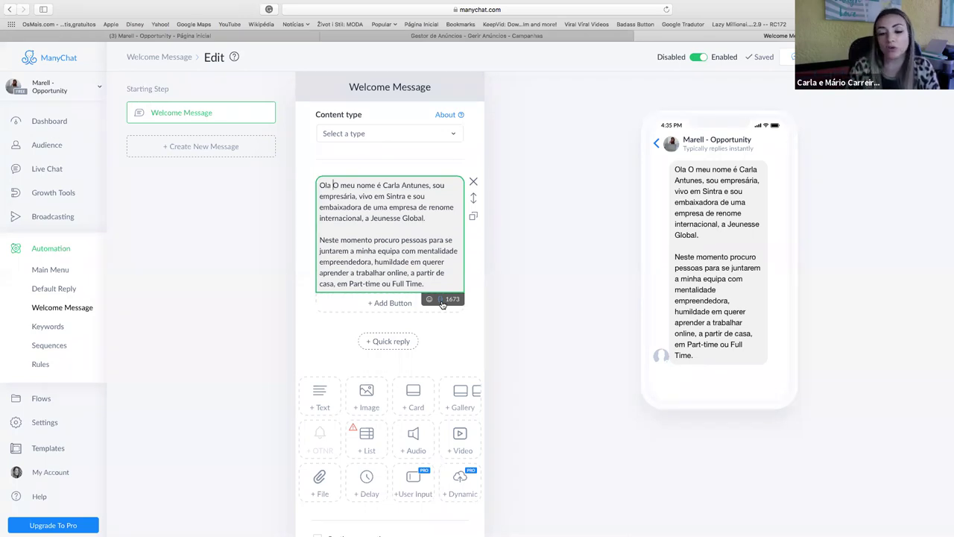
Insert the First Name variable with no fallback, followed by a period and a line break.
left_click(440, 300)
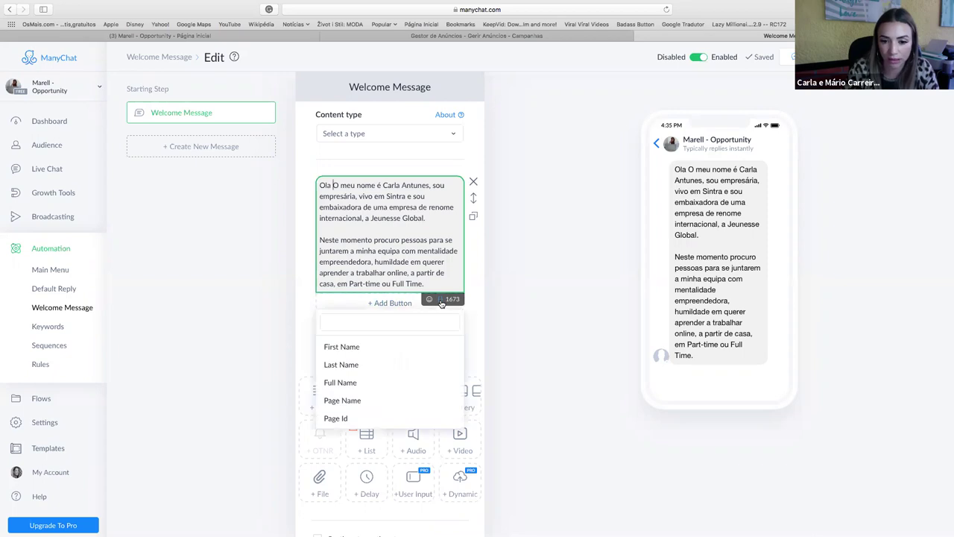
left_click(341, 347)
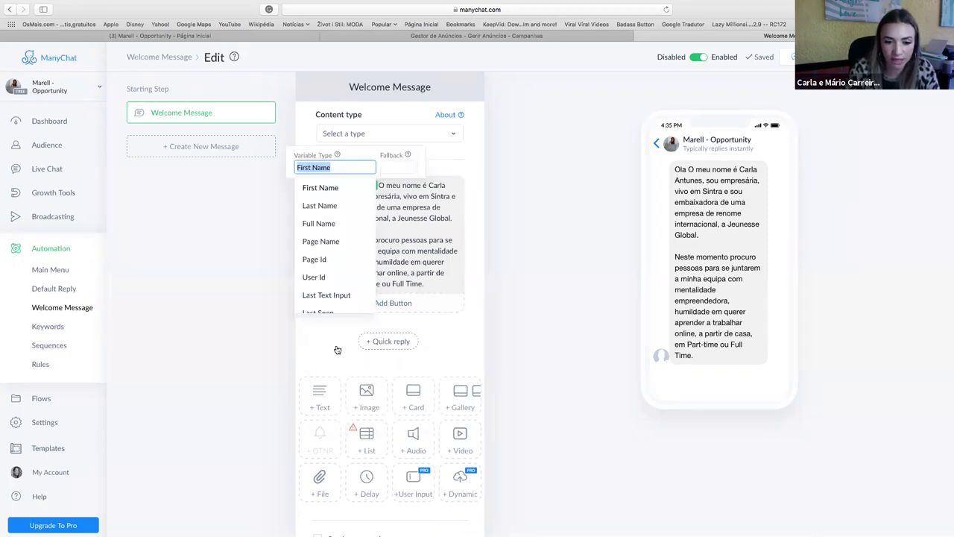
scroll(351, 261, "down", 3)
left_click(393, 167)
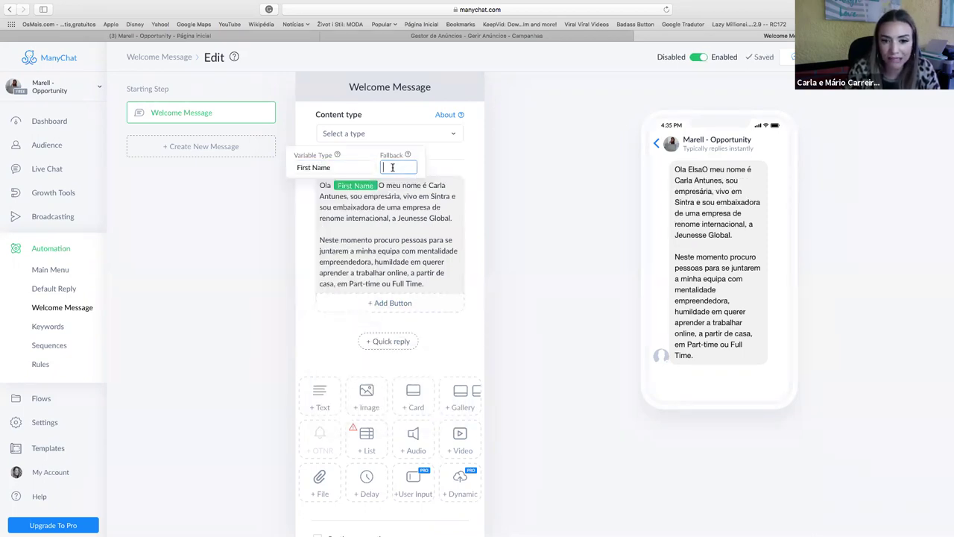
key("Return")
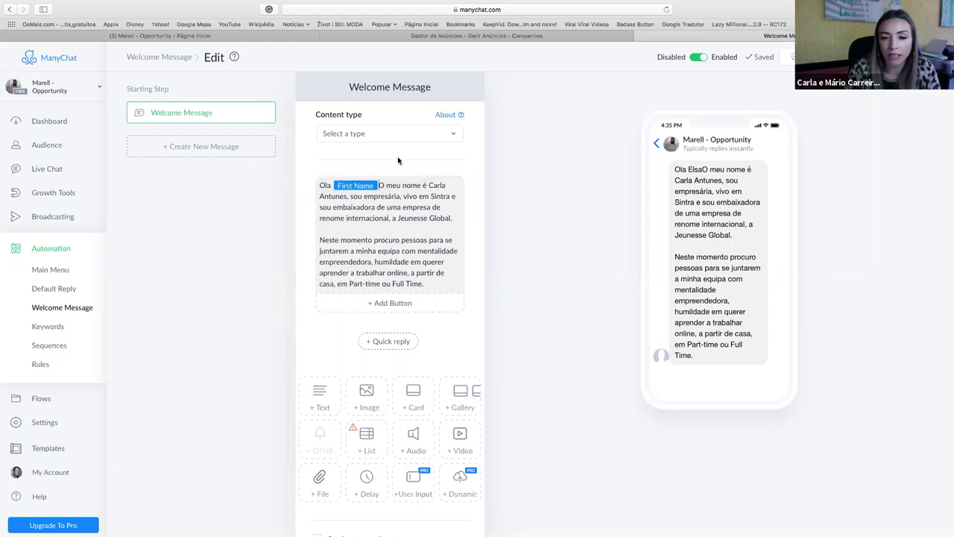
type(".")
key("Return")
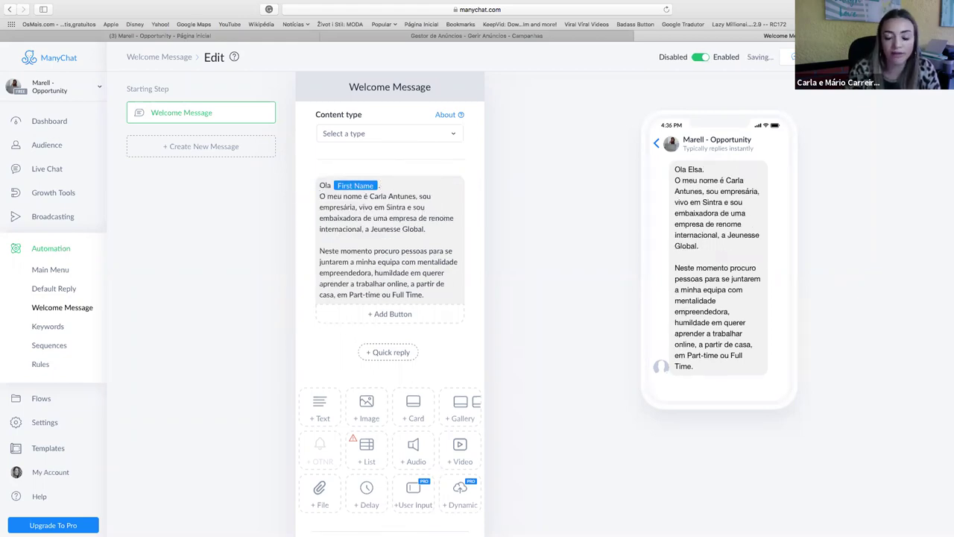
Correct the greeting to read 'Olá' before the First Name variable.
left_click(329, 186)
key("BackSpace")
key("BackSpace")
type("i")
key("BackSpace")
type("la")
key("BackSpace")
type("á")
key("BackSpace")
key("BackSpace")
key("BackSpace")
type("Olá!")
key("BackSpace")
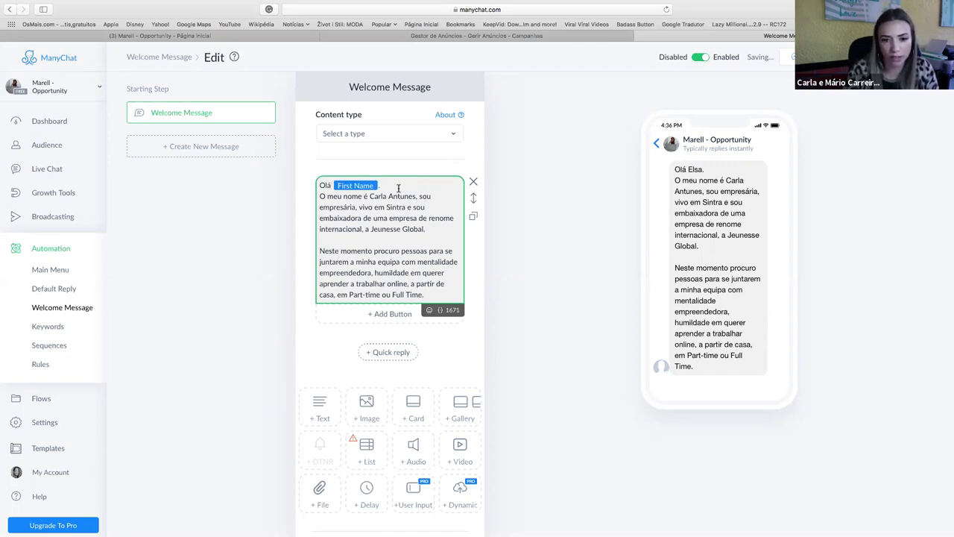
Swap in the new sender's name, delete 'sou empresária,', change Sintra to Lisboa, and add a button.
left_click_drag(415, 196, 369, 196)
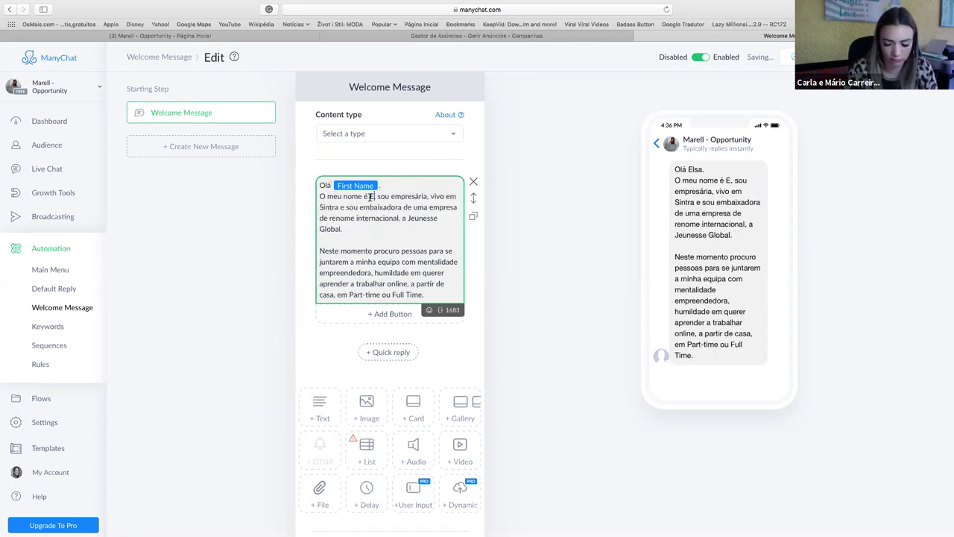
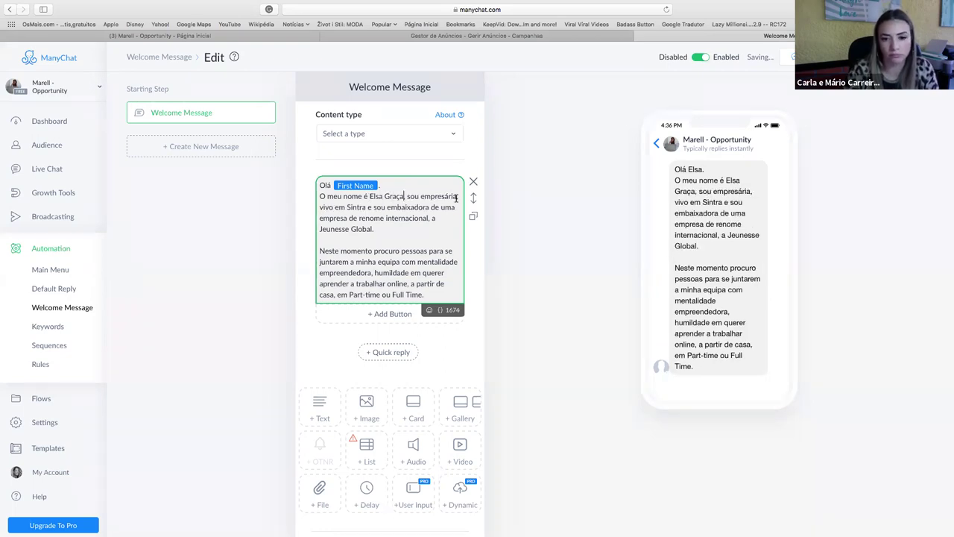
left_click_drag(458, 197, 408, 196)
left_click(430, 196)
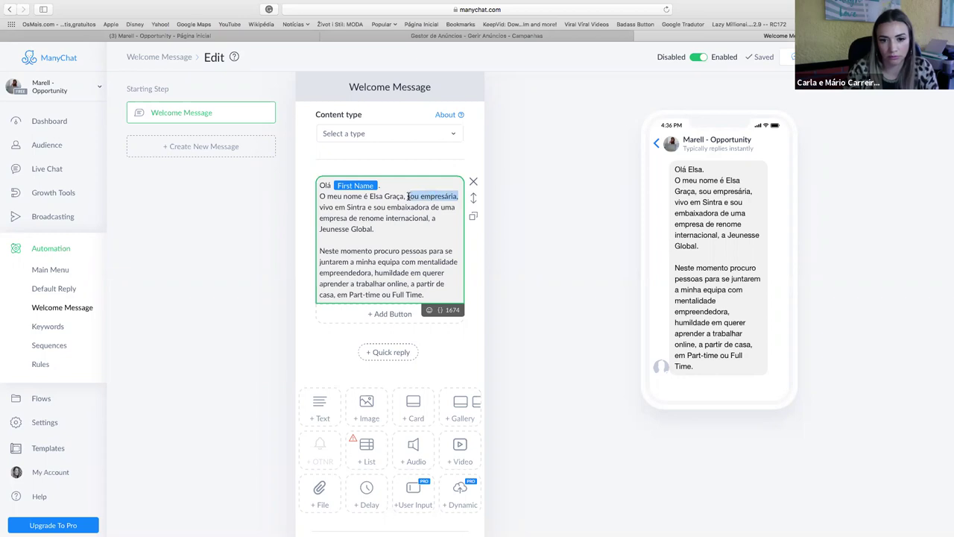
key("BackSpace")
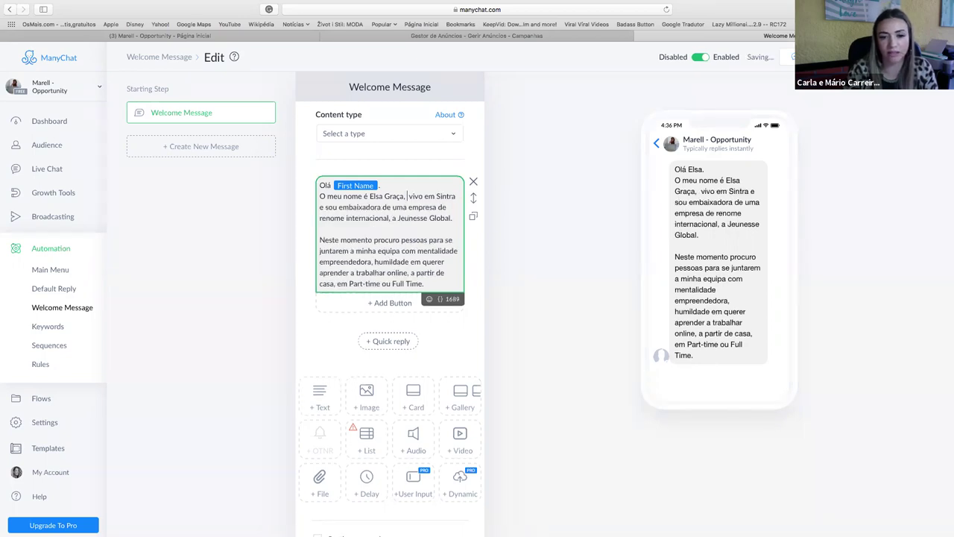
left_click_drag(436, 196, 456, 196)
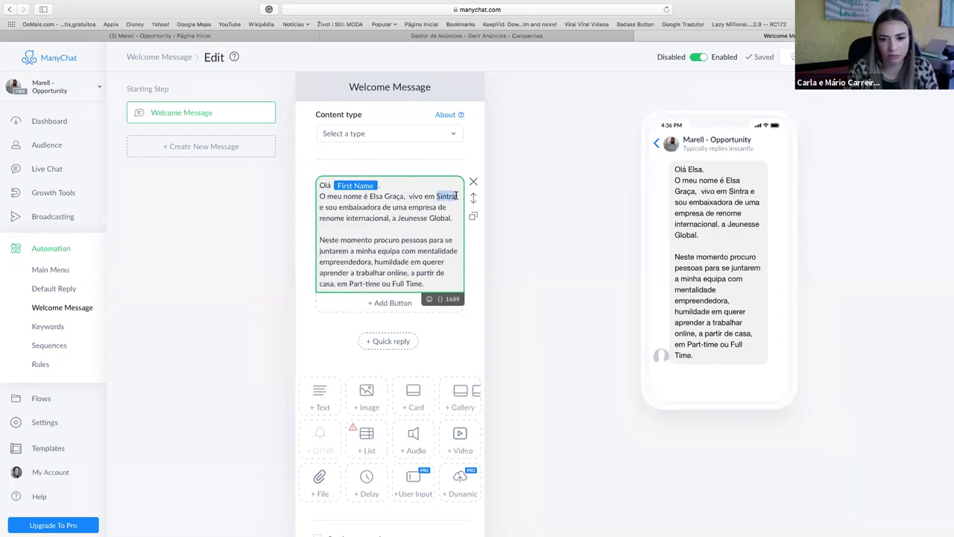
type("Lisboa")
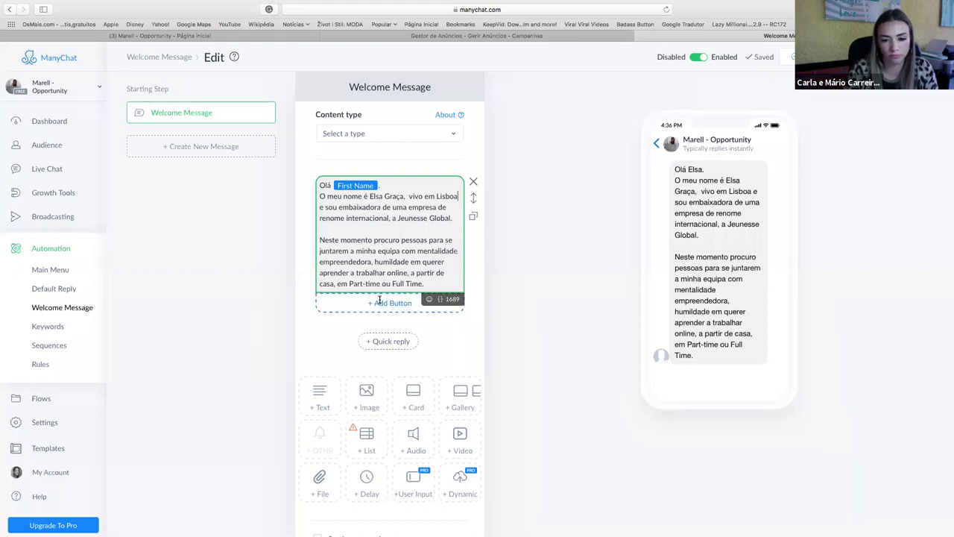
scroll(377, 299, "down", 1)
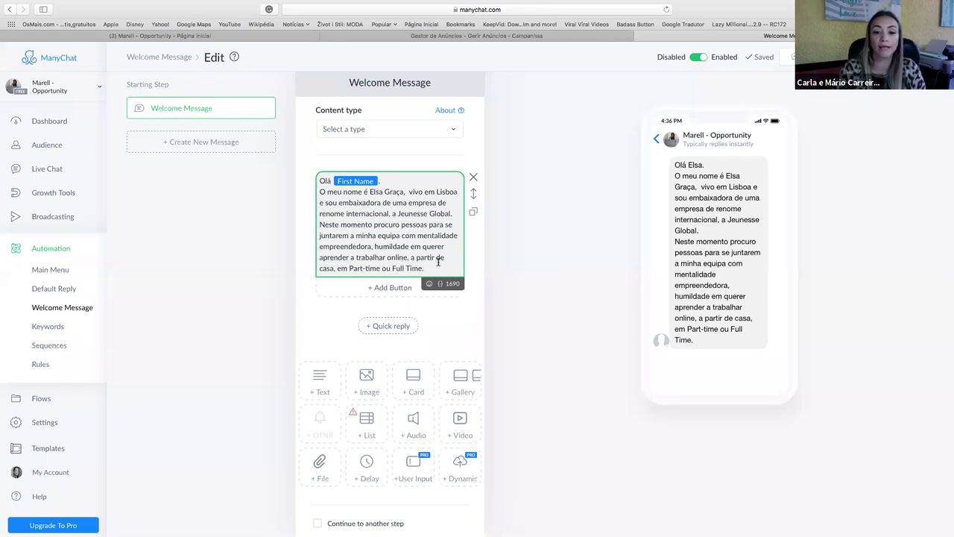
left_click(395, 288)
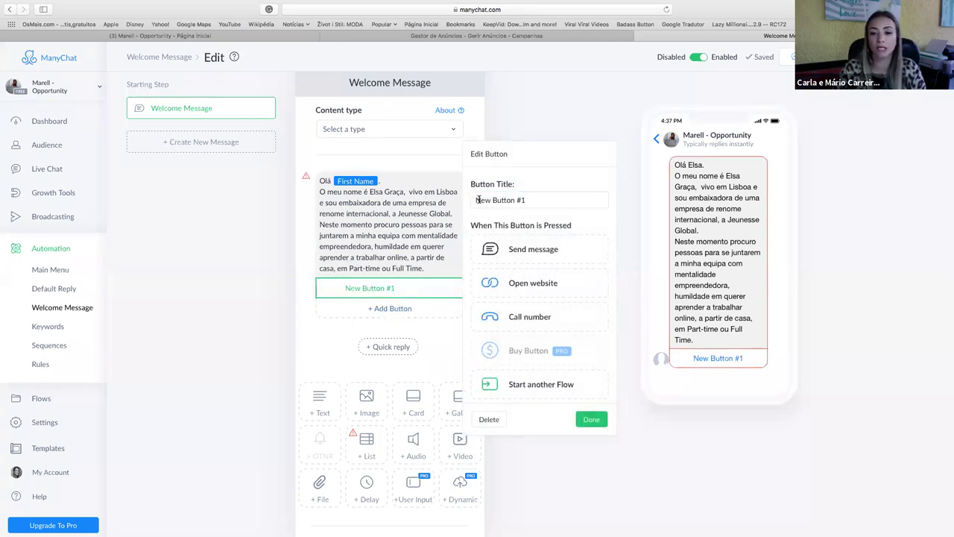
Title the new button 'Parece-lhe bem?' and reopen its settings.
left_click_drag(519, 200, 430, 197)
left_click_drag(541, 199, 470, 198)
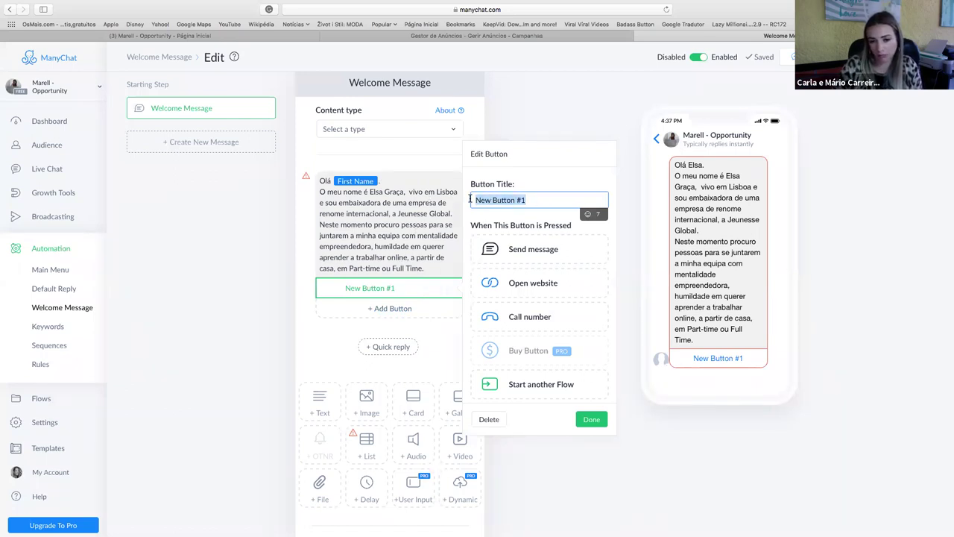
type("Pare")
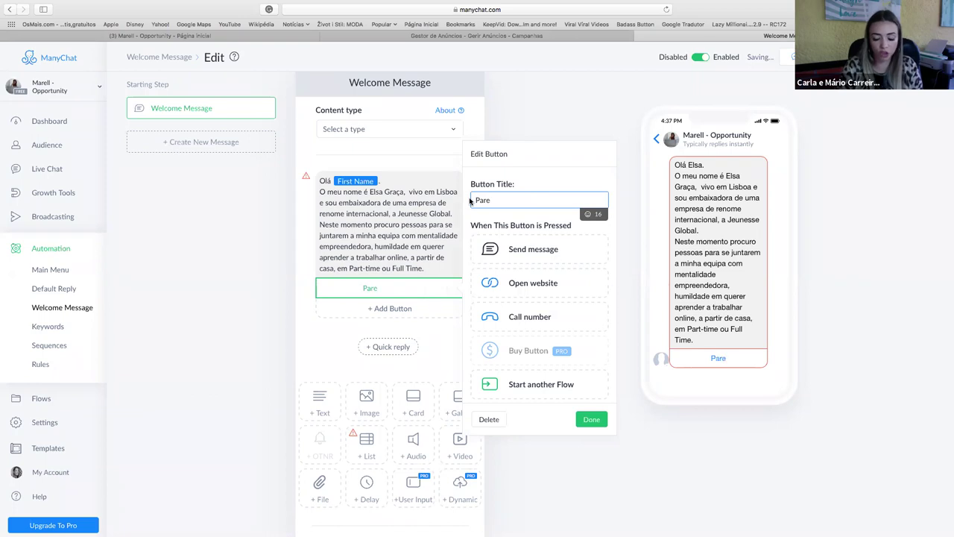
type("ce-lh")
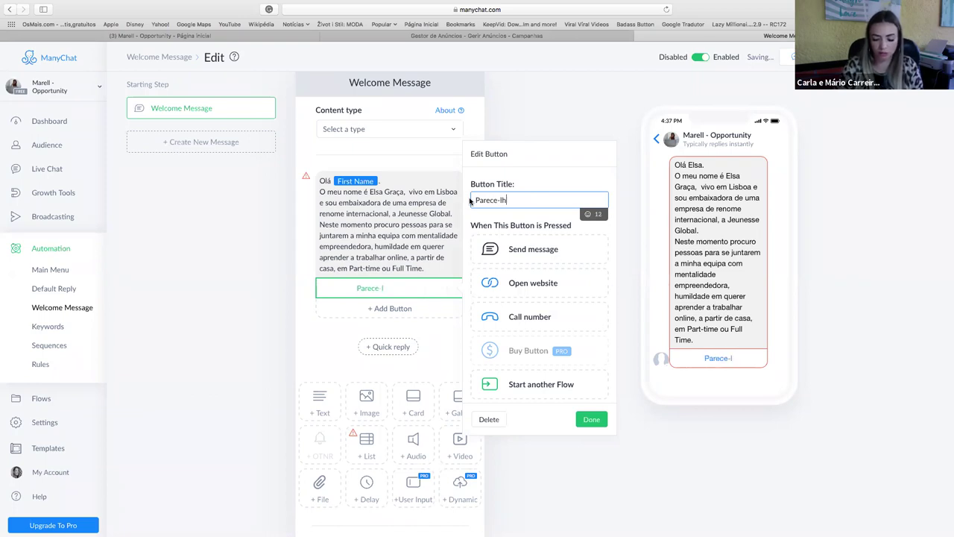
type("e bem?")
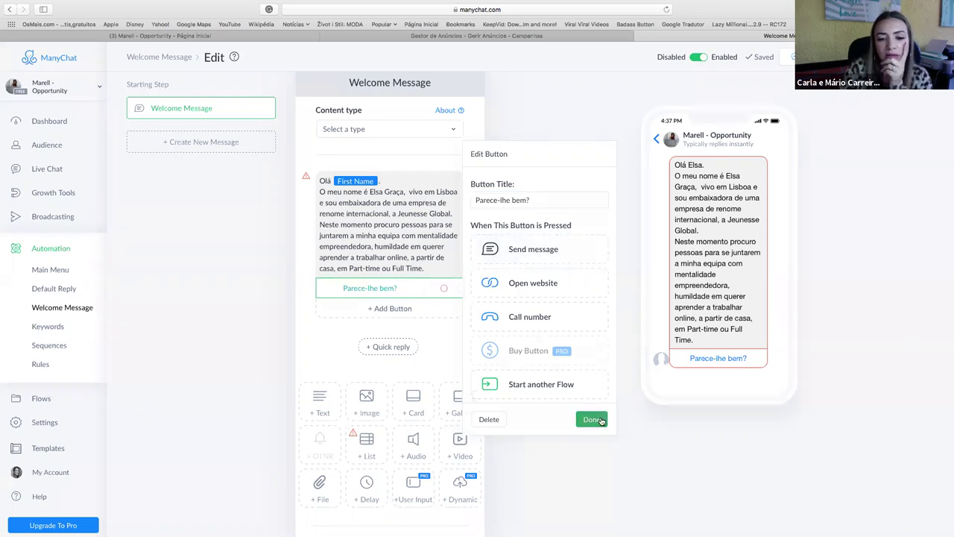
left_click(592, 419)
left_click(374, 287)
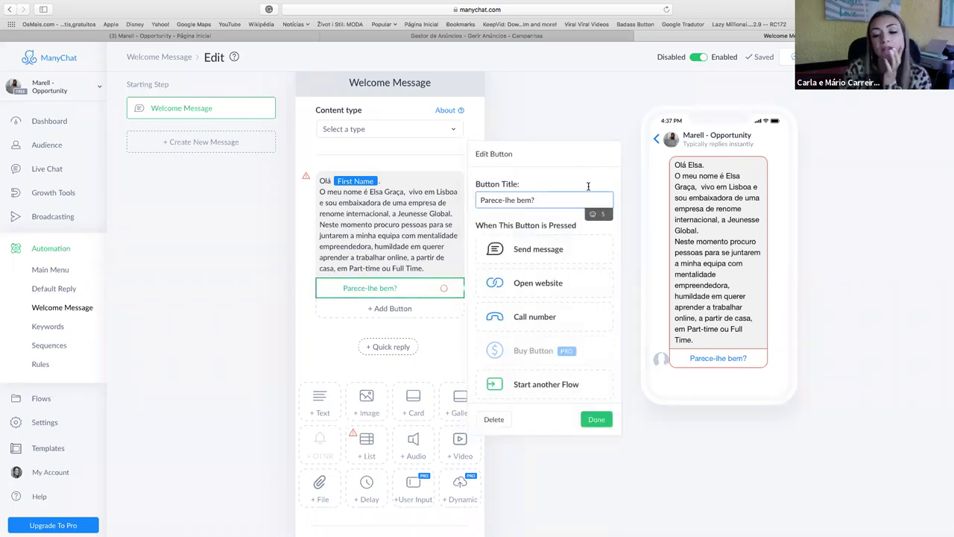
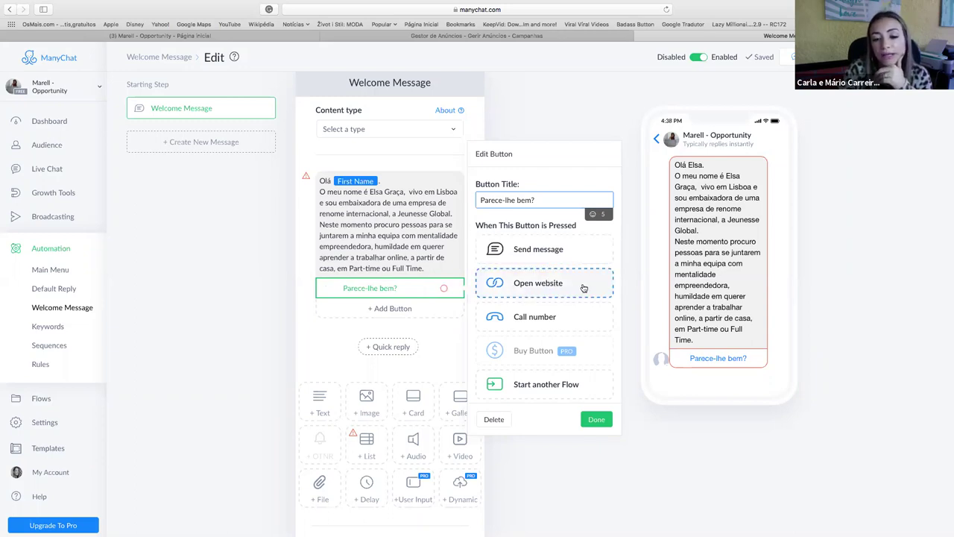
Replace the Welcome Message's 'Parece-lhe bem?' button with a plain 'Parece-lhe bem?' text line and publish.
left_click(493, 419)
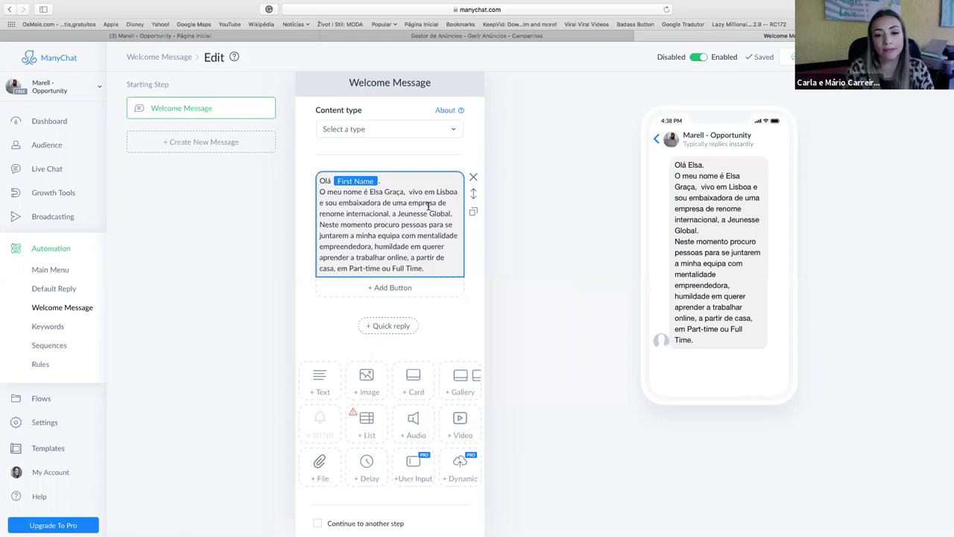
left_click(429, 272)
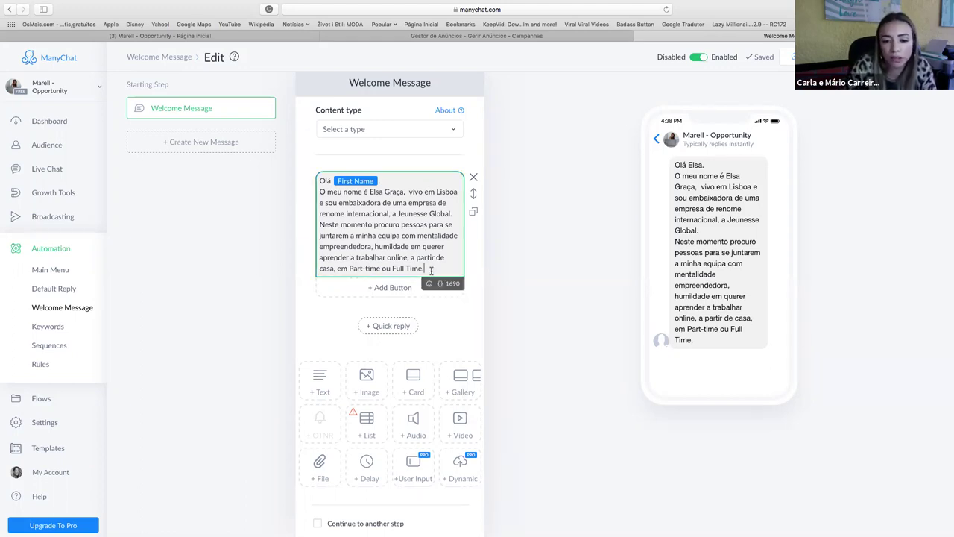
key("Return")
type("Pare")
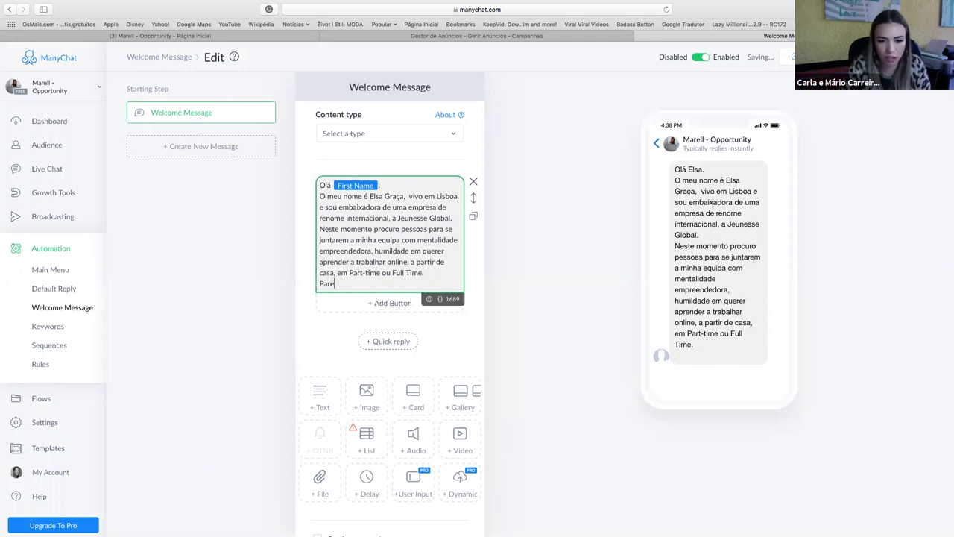
type("ce-lhe bem")
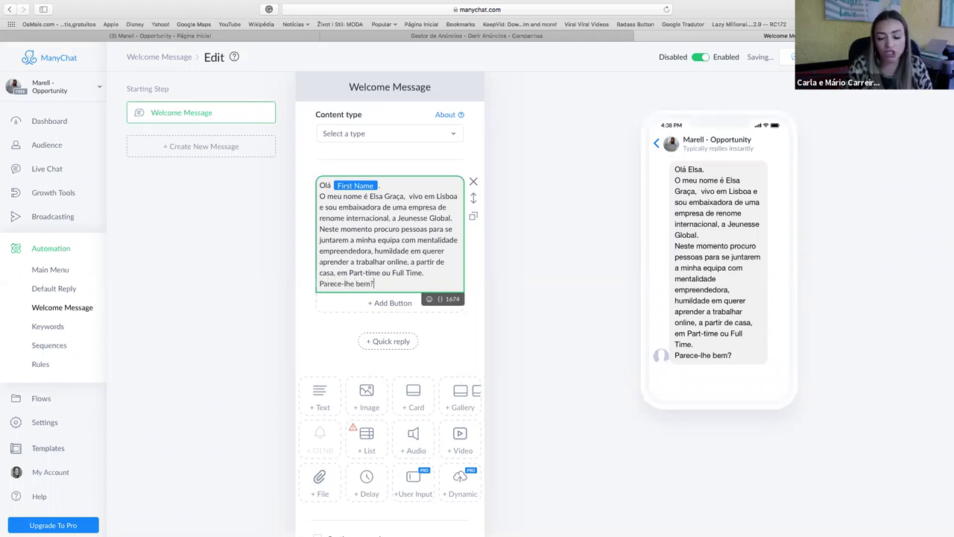
type("?")
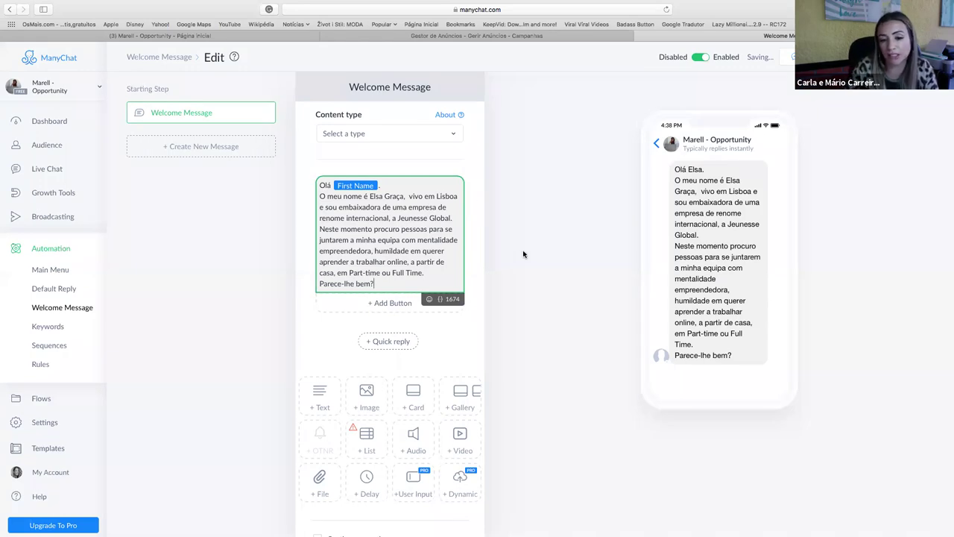
left_click(545, 264)
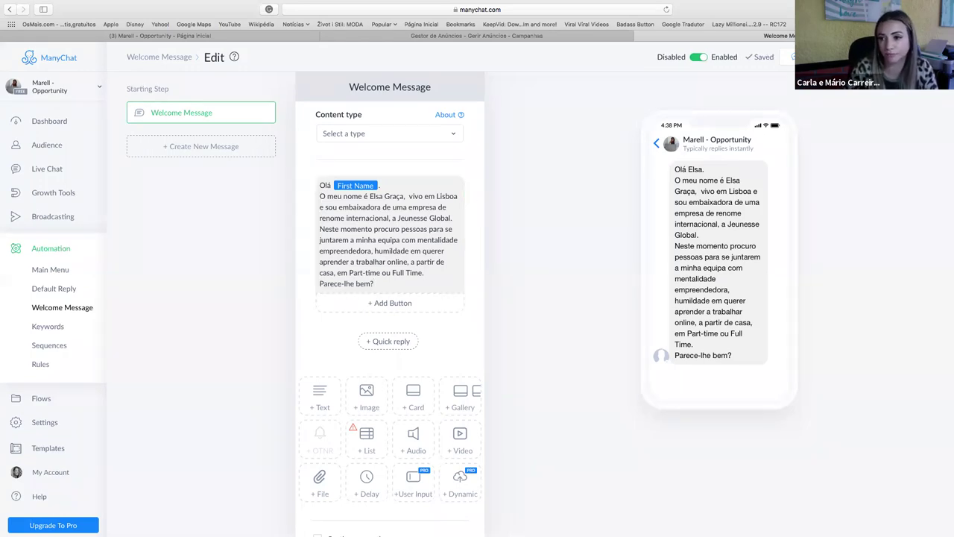
left_click(828, 56)
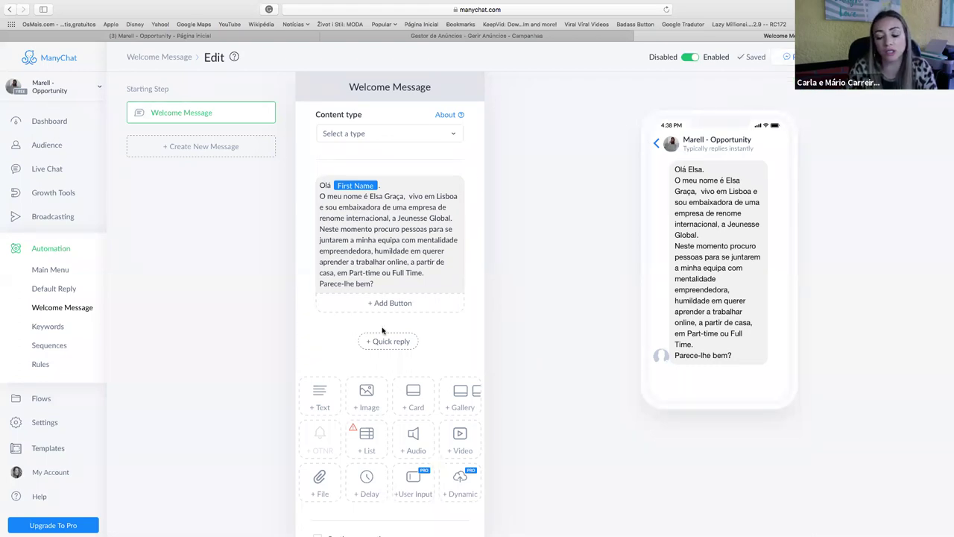
Opt in with the Facebook account, send a Welcome Message preview to Messenger, and open Messenger.
left_click(788, 56)
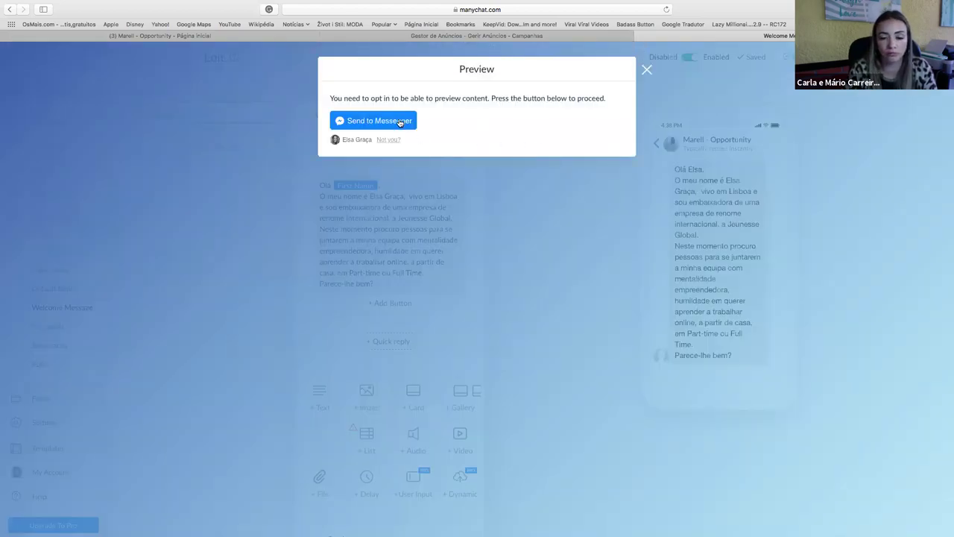
left_click(400, 122)
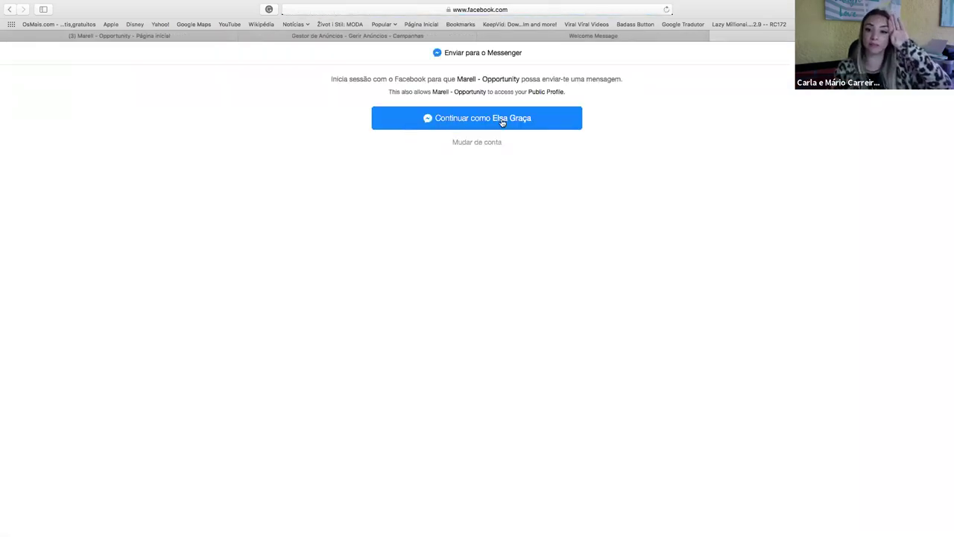
left_click(501, 121)
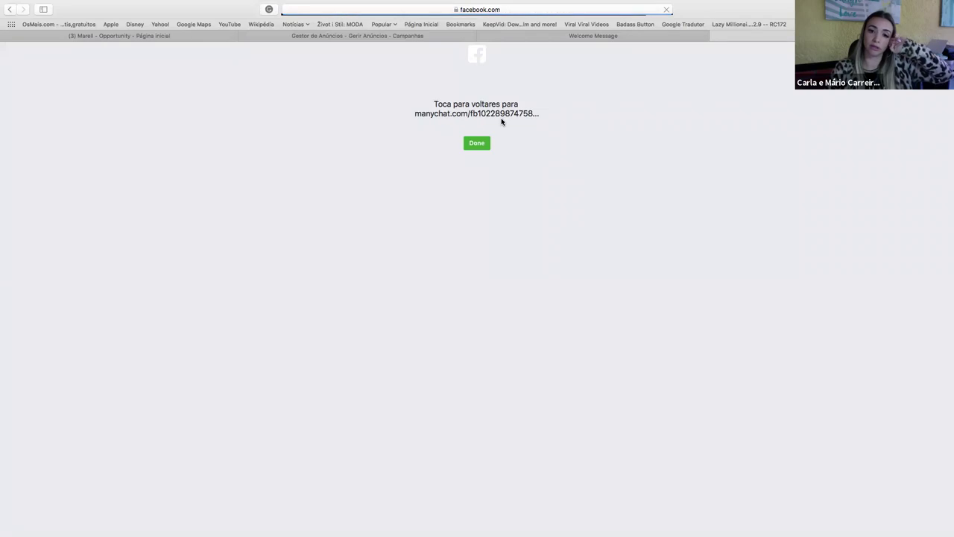
left_click(476, 144)
left_click(393, 122)
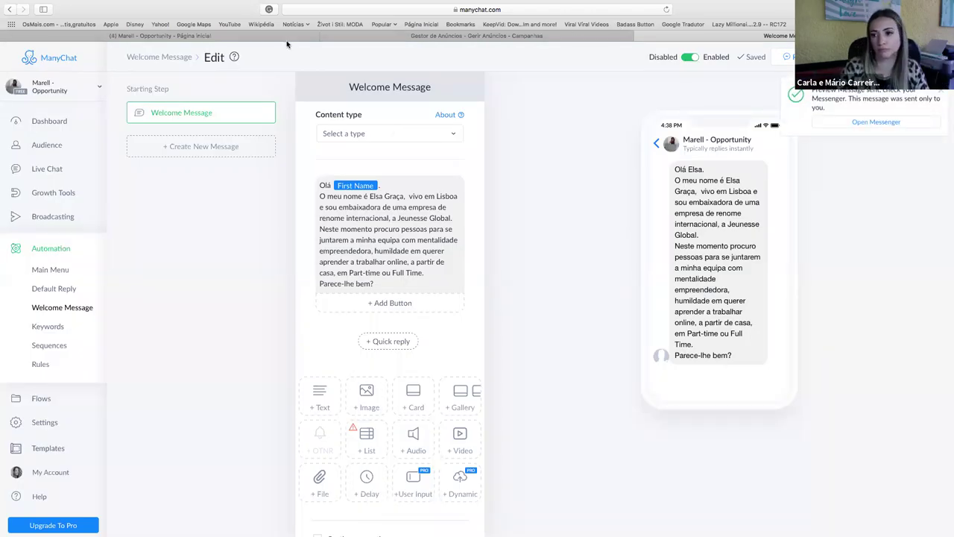
left_click(879, 126)
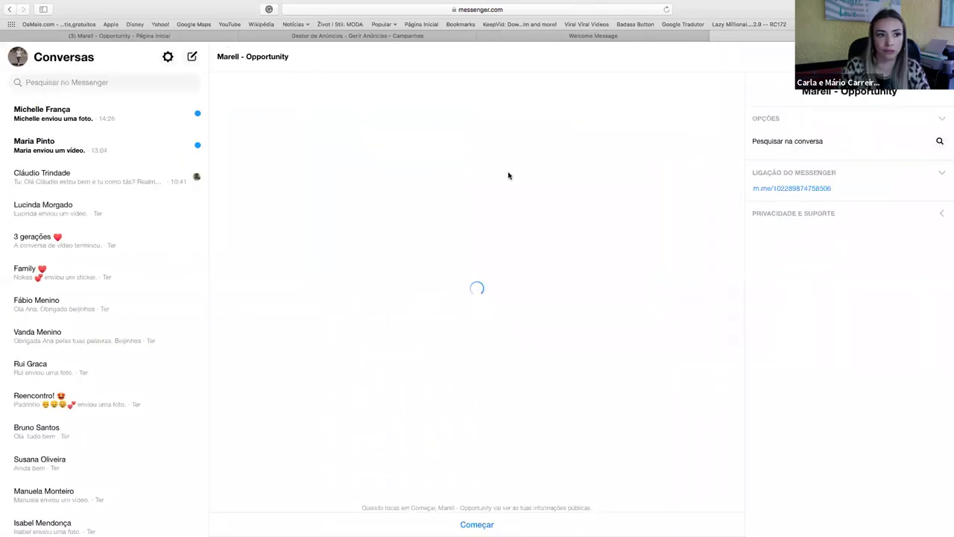
scroll(67, 146, "down", 2)
scroll(64, 130, "up", 2)
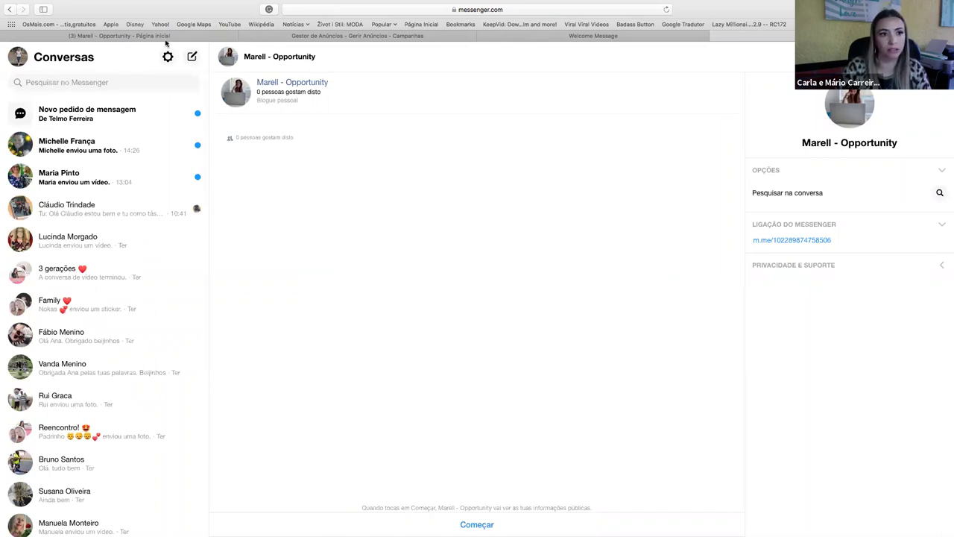
left_click(562, 37)
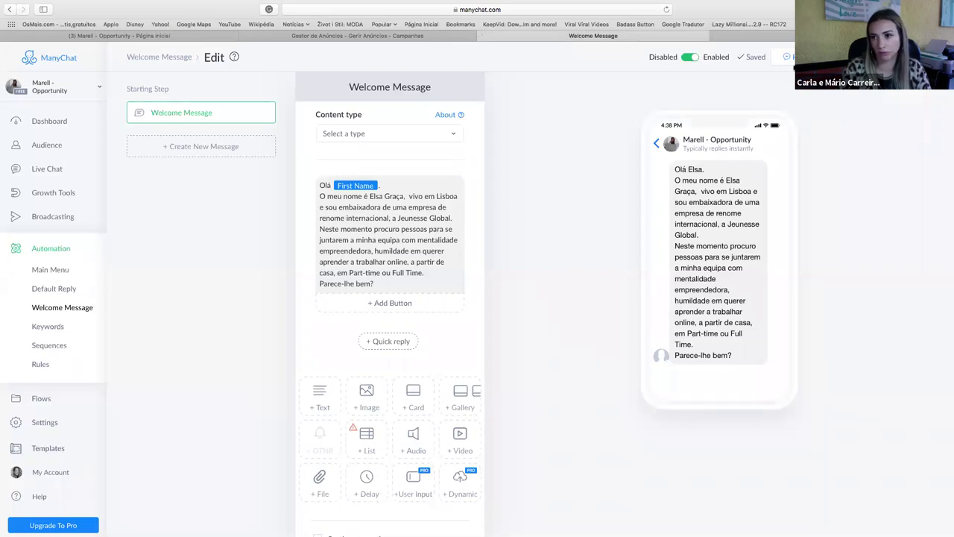
left_click(789, 57)
left_click(873, 122)
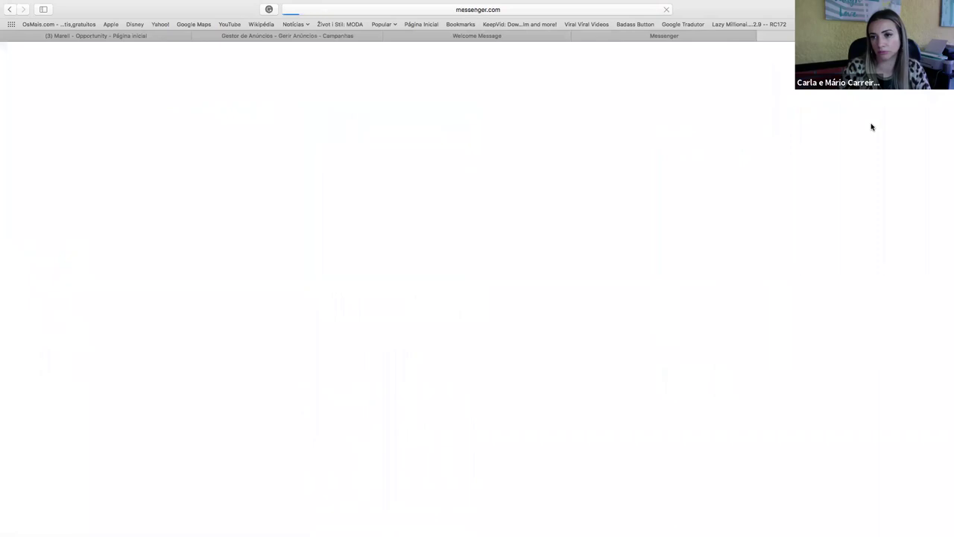
left_click(577, 37)
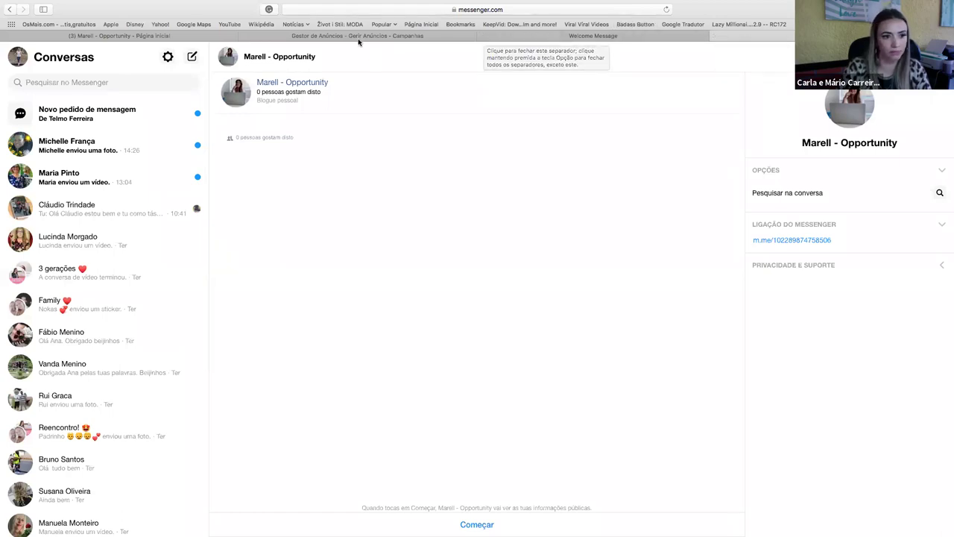
left_click(562, 39)
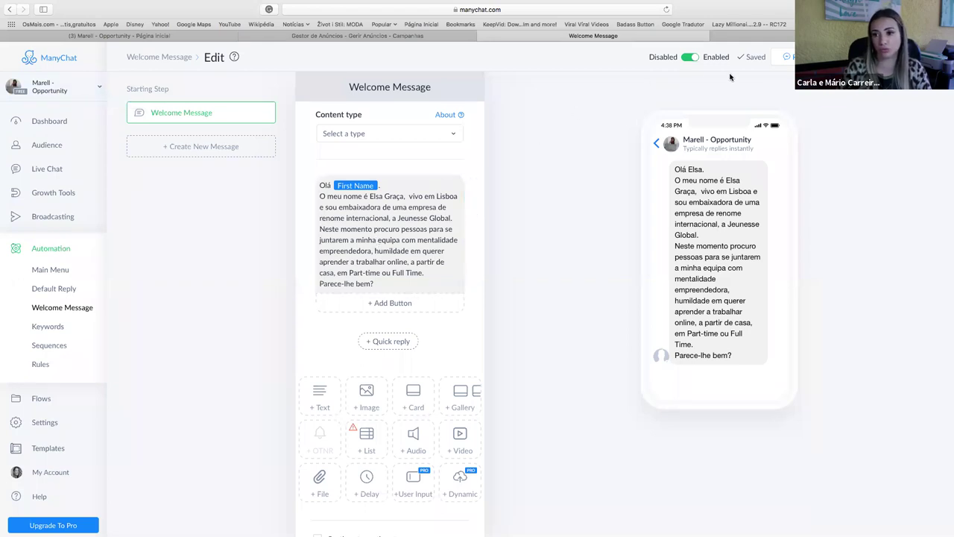
Browse ManyChat's Dashboard, Growth Tools, Welcome Message and Main Menu pages, ending on Default Reply.
left_click(54, 123)
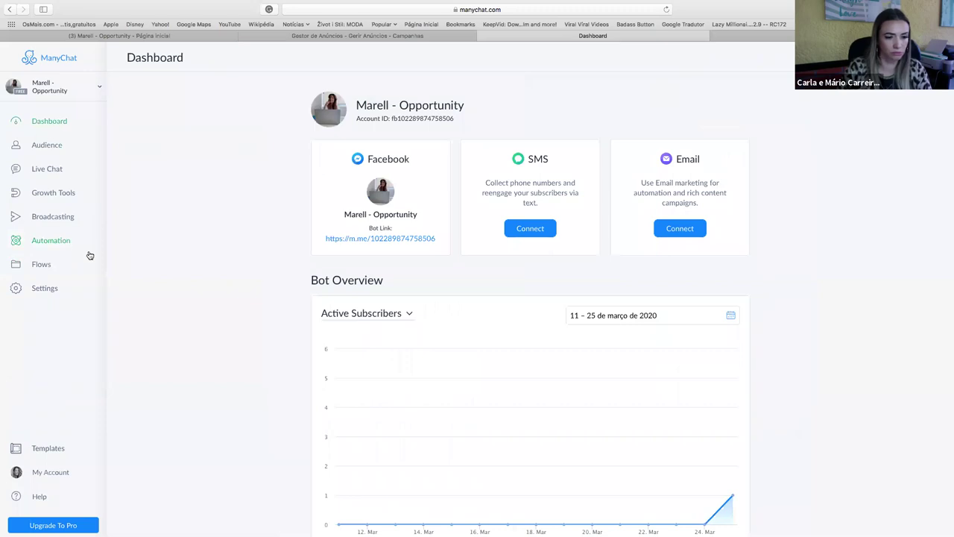
left_click(40, 196)
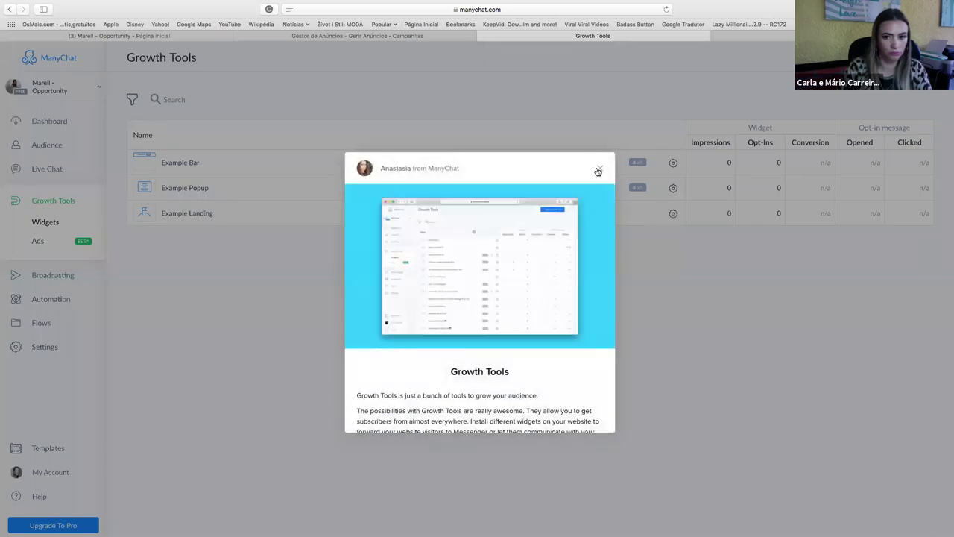
left_click(600, 171)
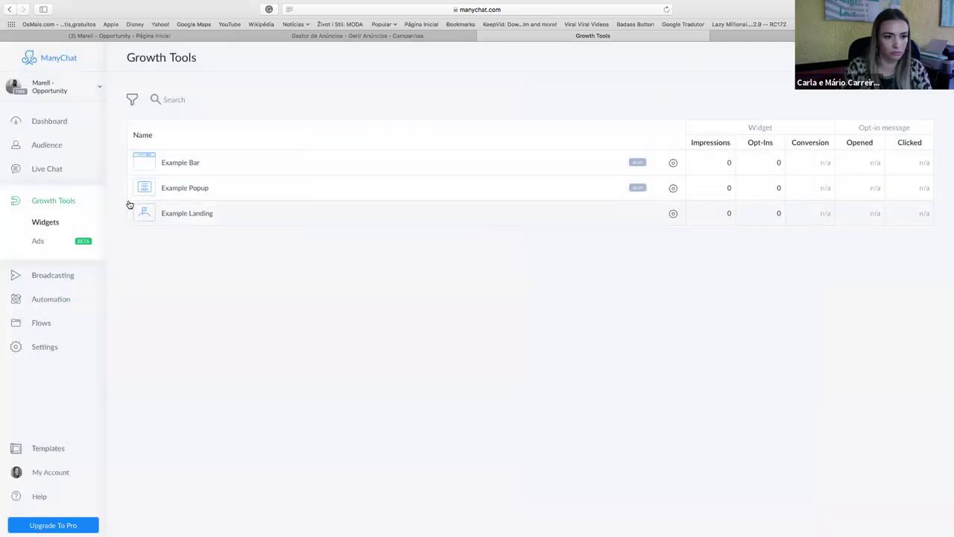
left_click(51, 299)
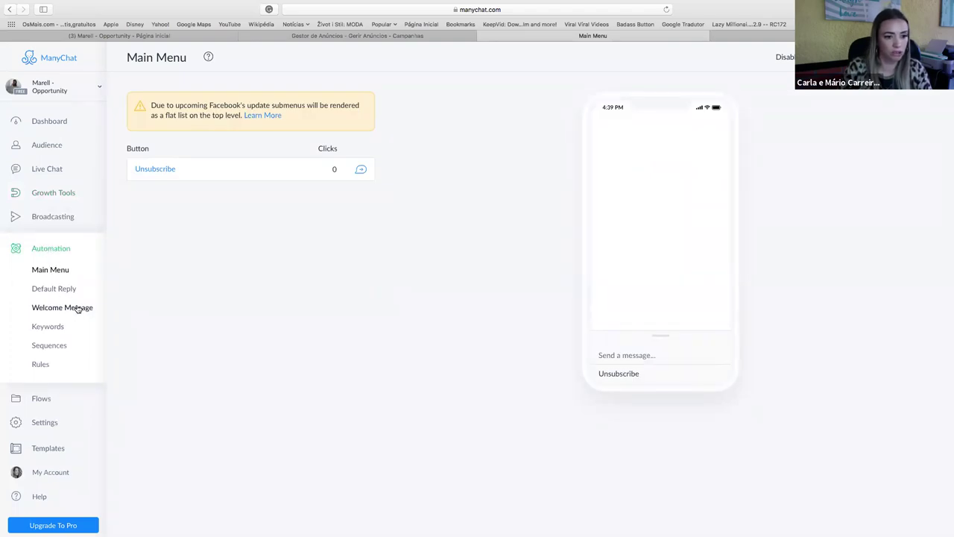
left_click(77, 308)
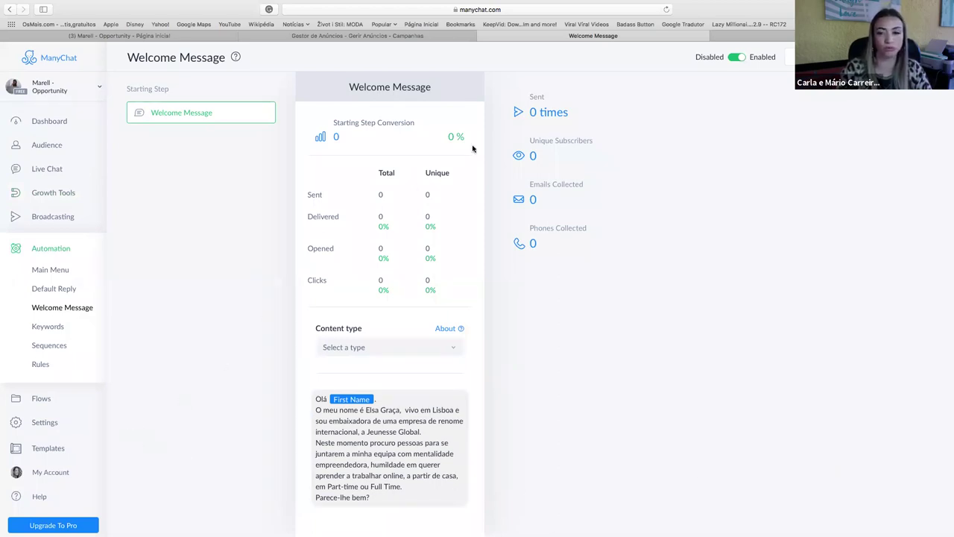
left_click(65, 272)
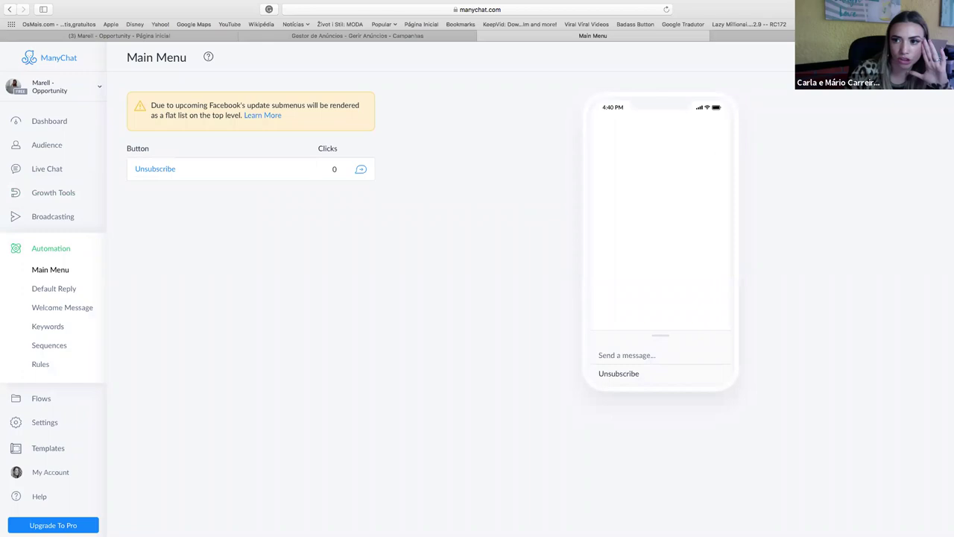
left_click(67, 292)
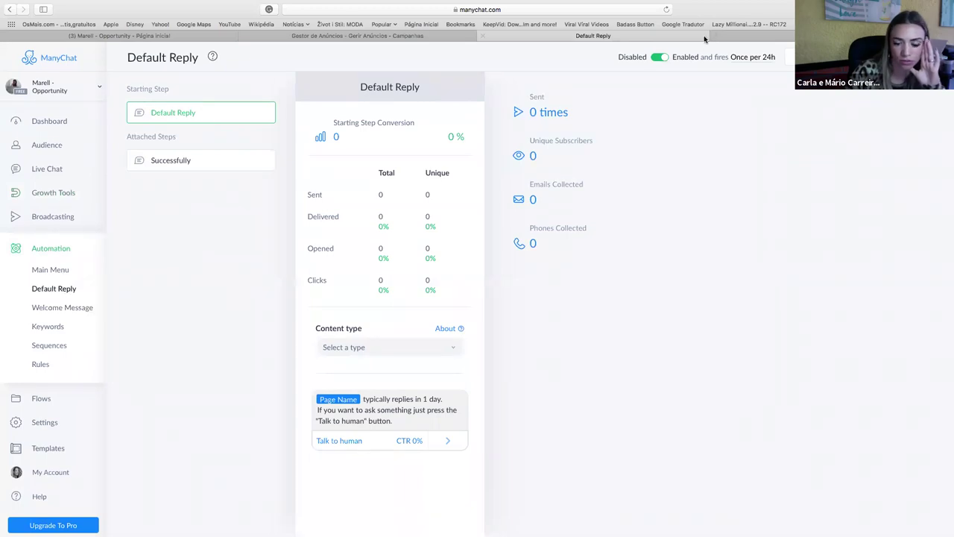
Turn off the Default Reply automation and go back to the Welcome Message automation.
left_click(374, 405)
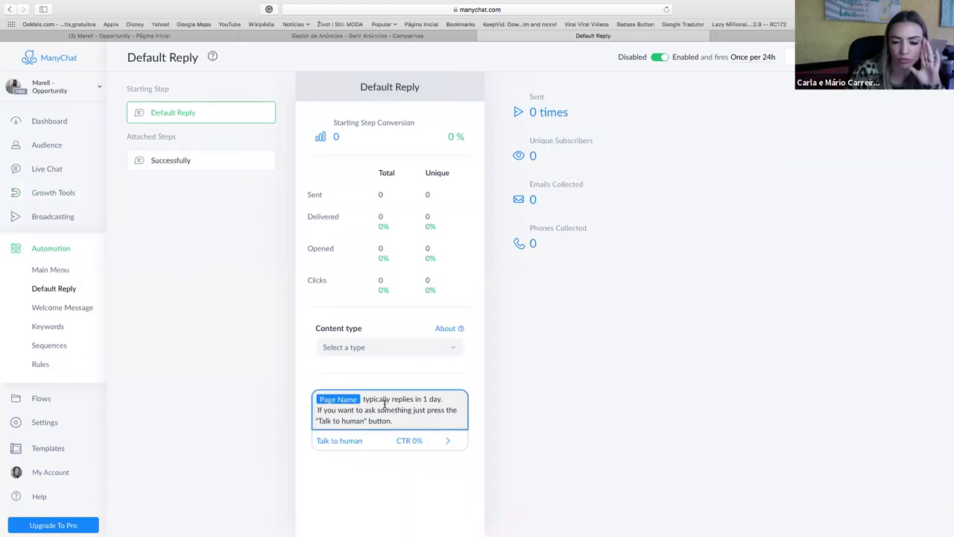
left_click(478, 379)
left_click(662, 59)
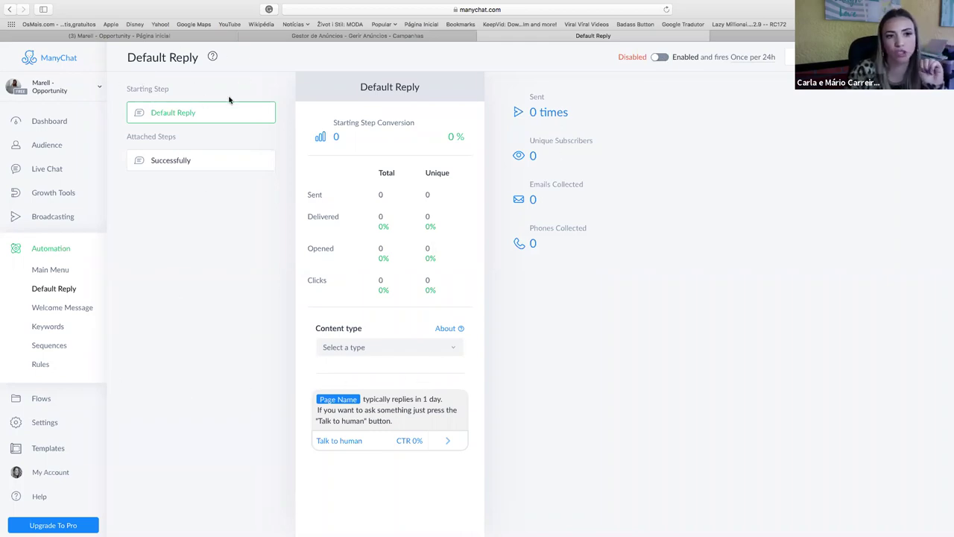
left_click(70, 308)
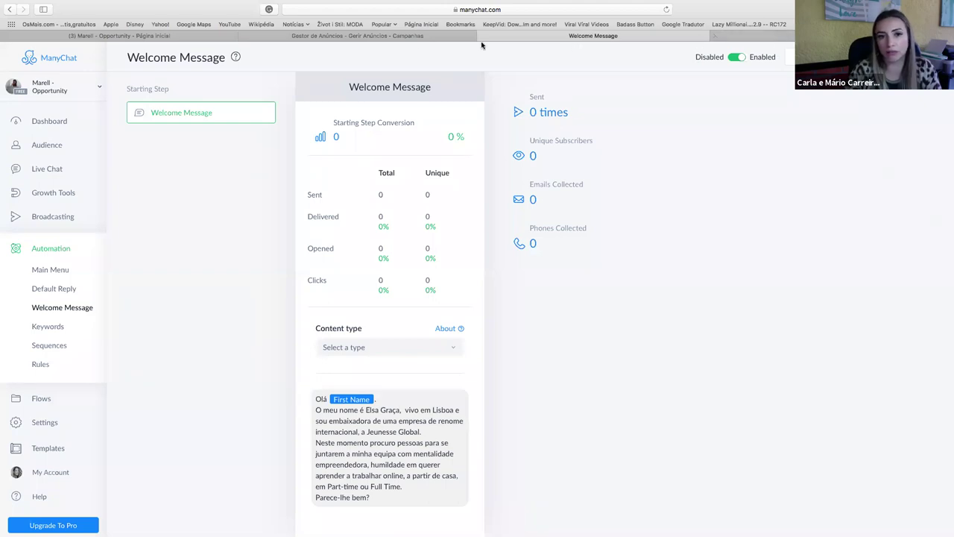
left_click(413, 35)
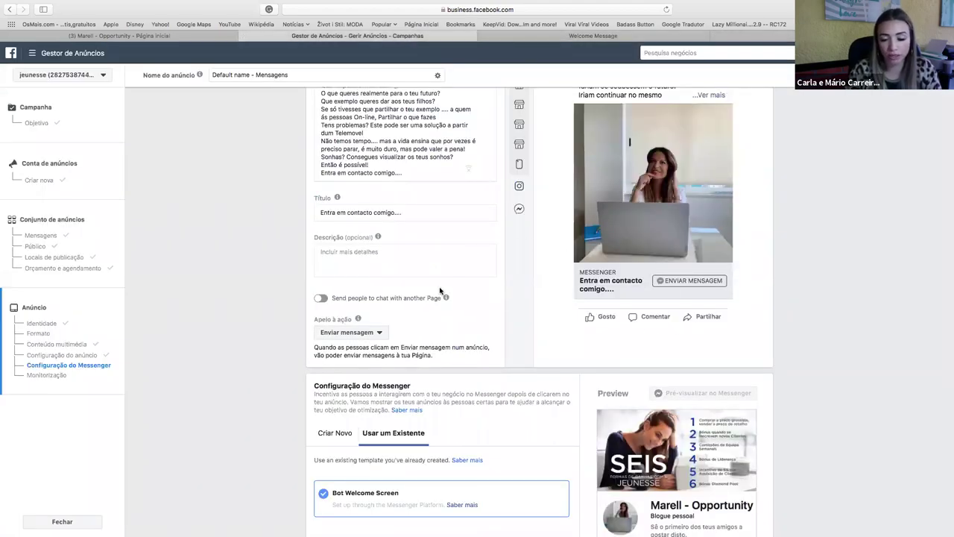
Scroll through the Messenger ad setup using the Bot Welcome Screen template down to Monitorização.
scroll(439, 291, "up", 2)
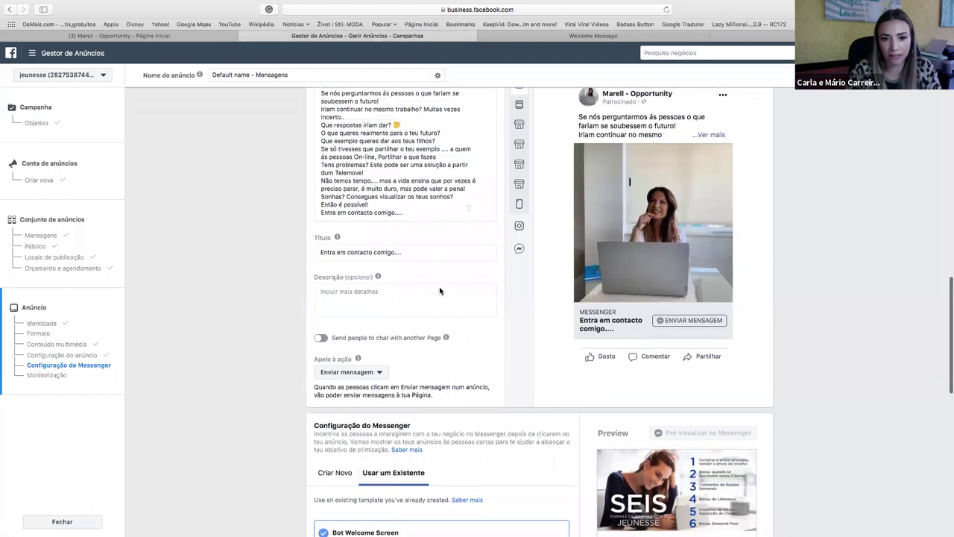
scroll(439, 290, "down", 5)
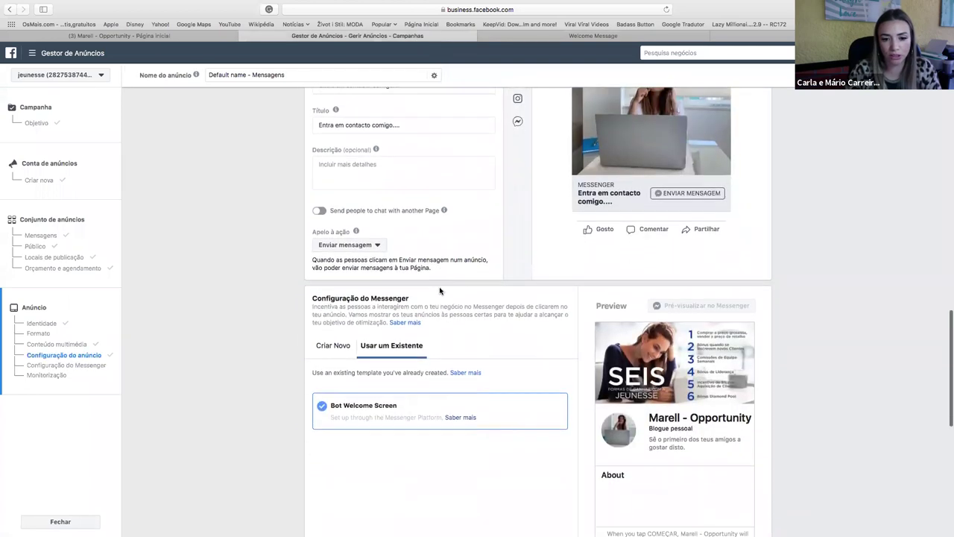
scroll(394, 188, "down", 1)
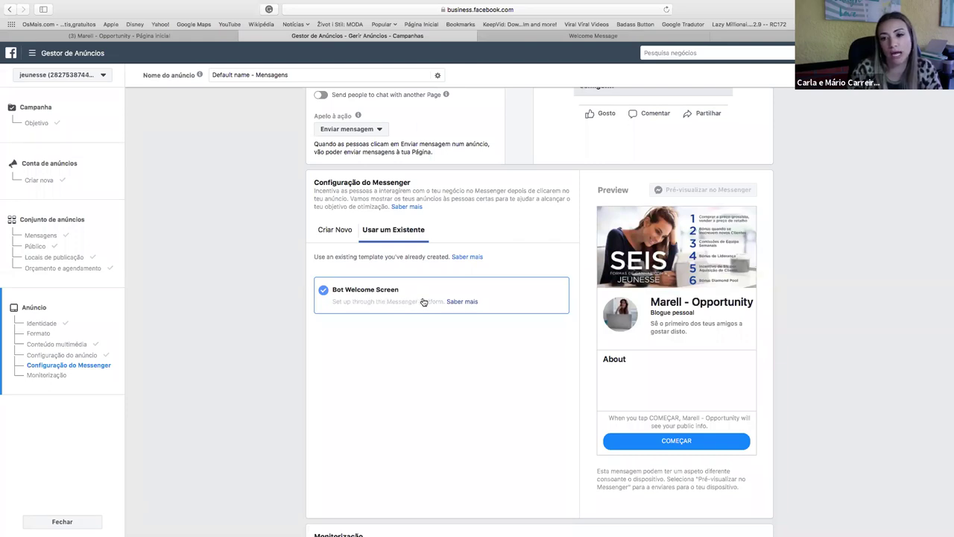
scroll(696, 202, "up", 3)
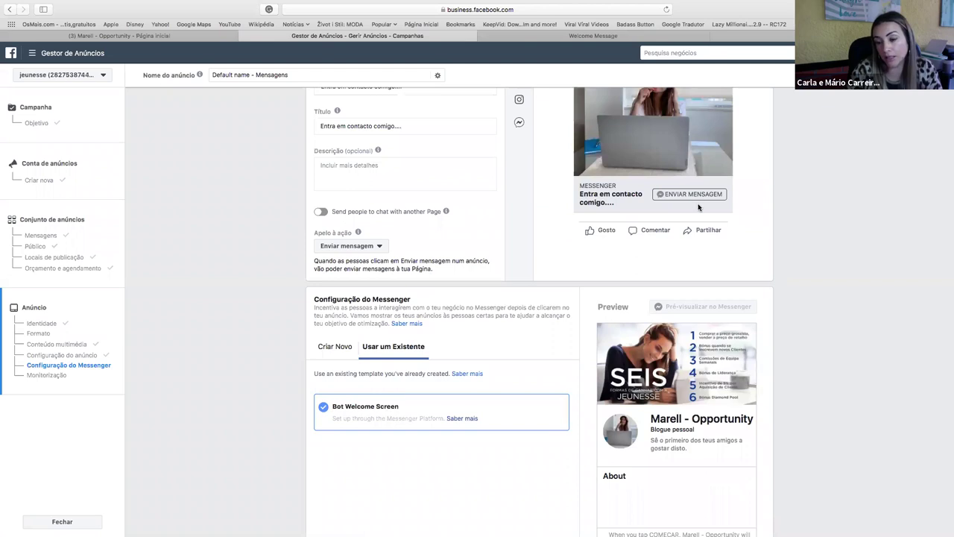
scroll(699, 208, "down", 7)
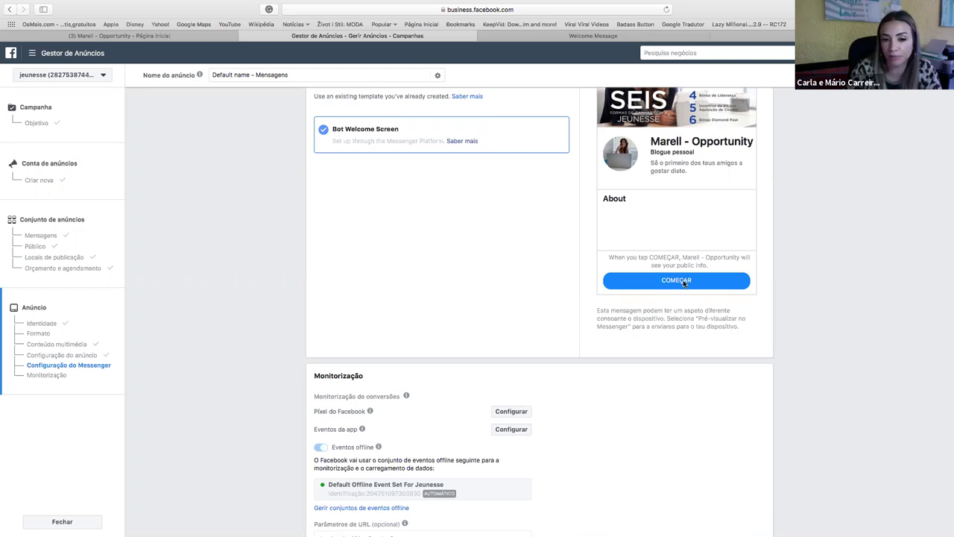
scroll(548, 276, "down", 2)
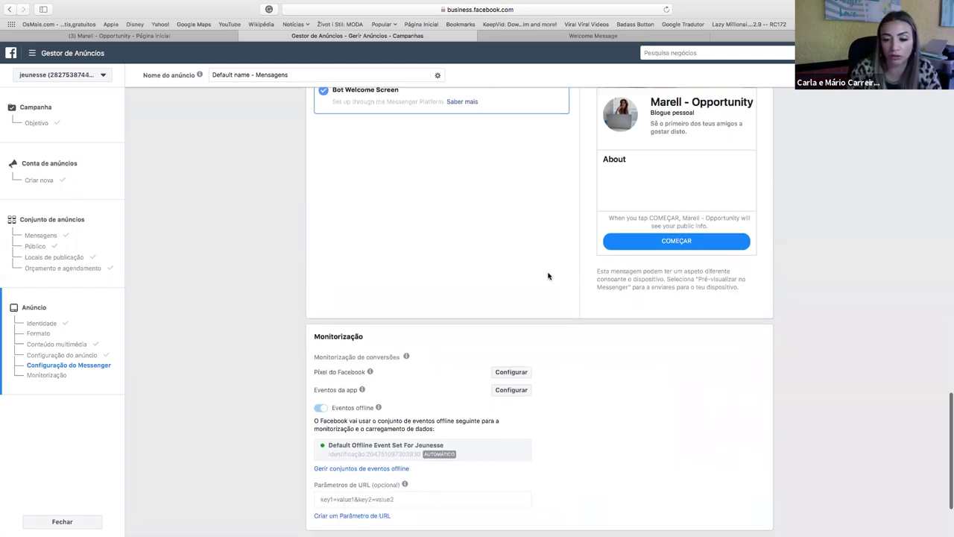
scroll(548, 275, "down", 2)
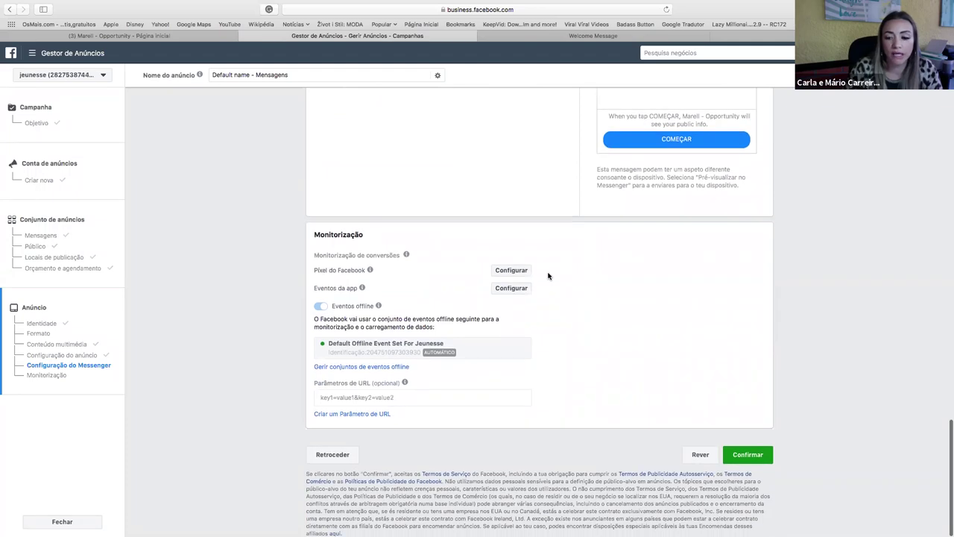
left_click(746, 456)
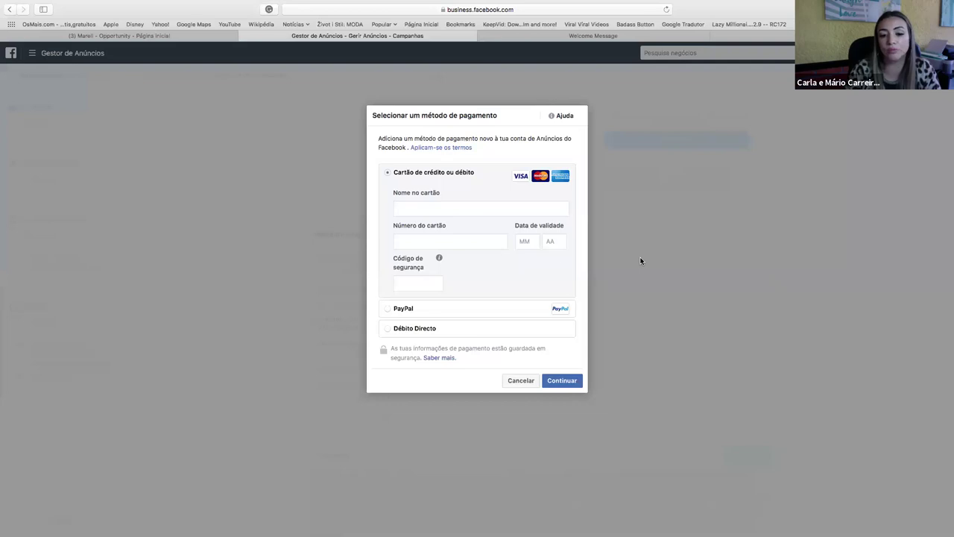
left_click(523, 382)
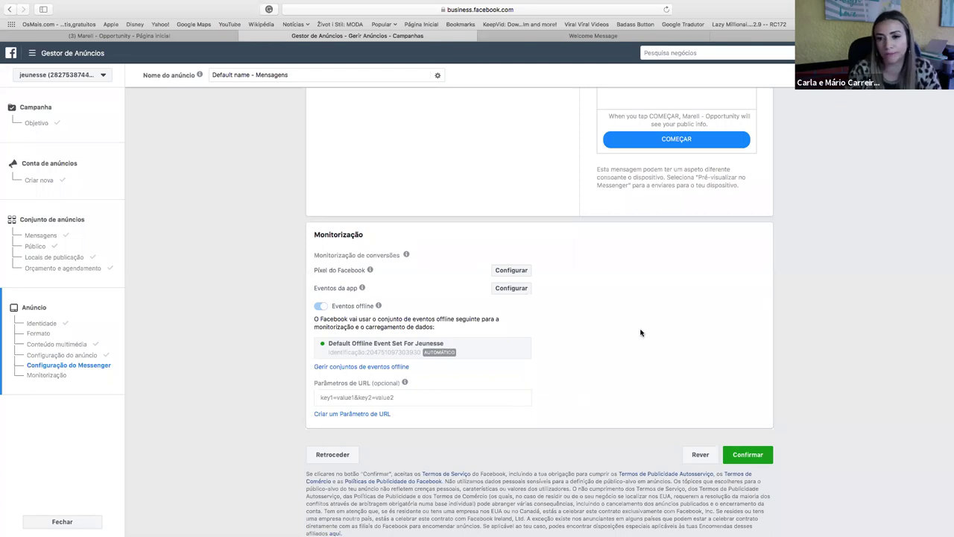
scroll(641, 332, "up", 2)
scroll(405, 473, "down", 2)
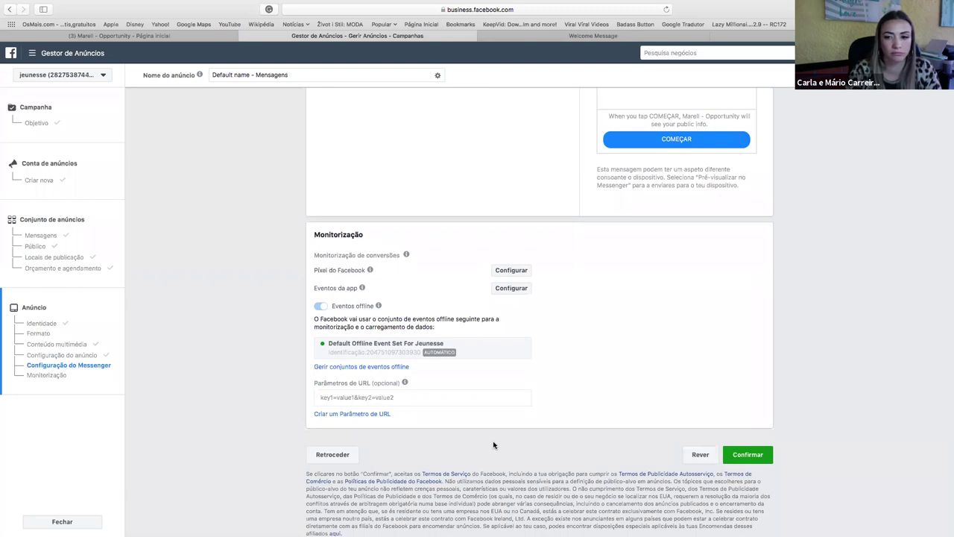
Close the ad editor, keeping the Mensagens negocio campaign and manychat negocio ad set as a draft.
scroll(494, 445, "up", 2)
scroll(494, 445, "up", 15)
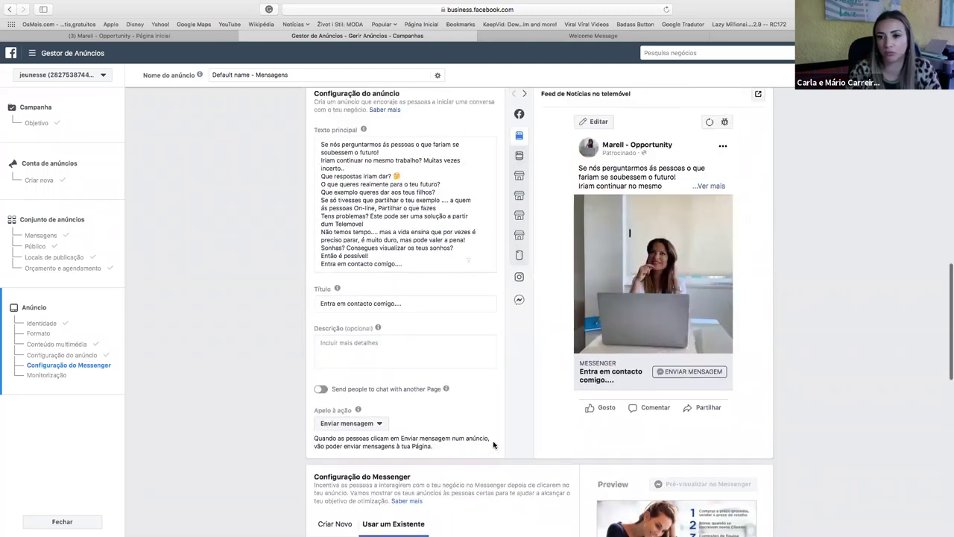
scroll(494, 445, "up", 6)
scroll(494, 443, "down", 13)
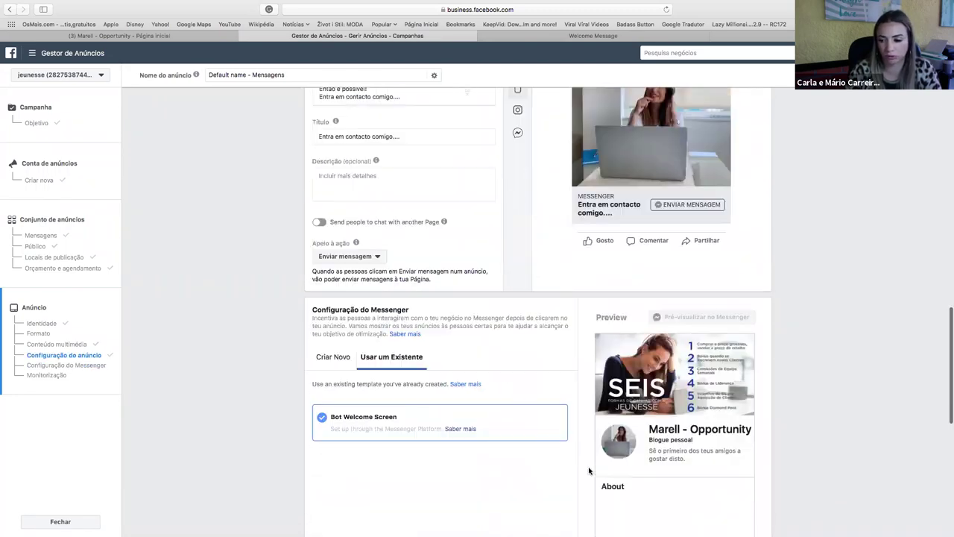
scroll(839, 455, "down", 3)
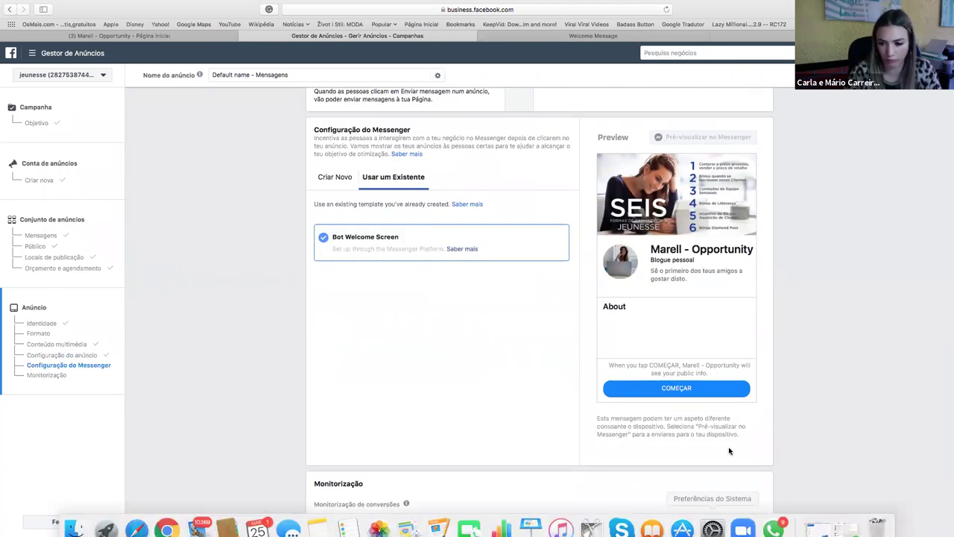
scroll(730, 448, "down", 5)
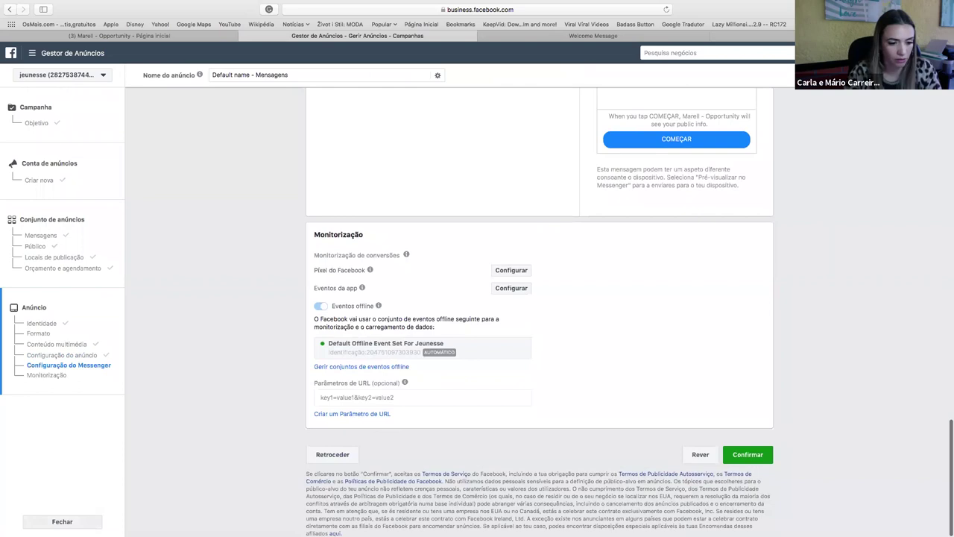
left_click(62, 521)
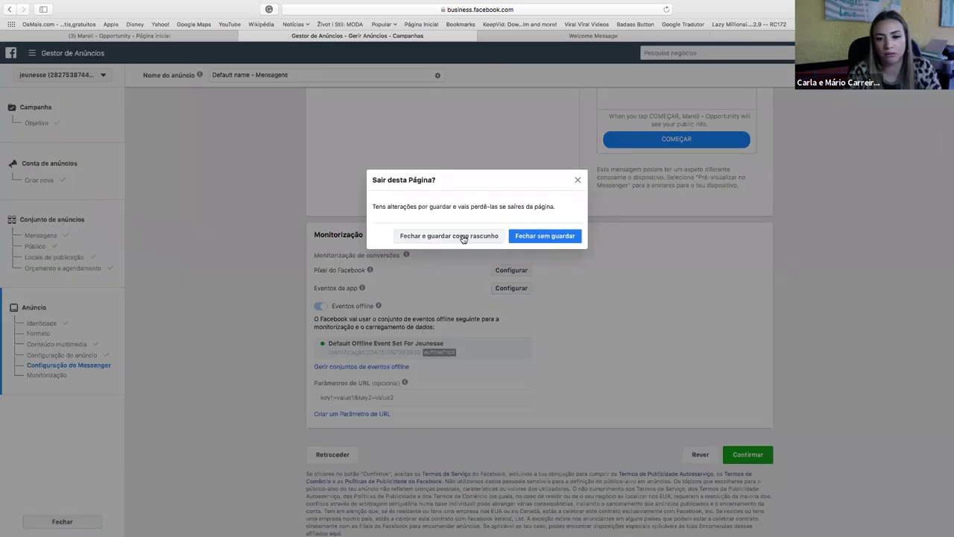
left_click(463, 237)
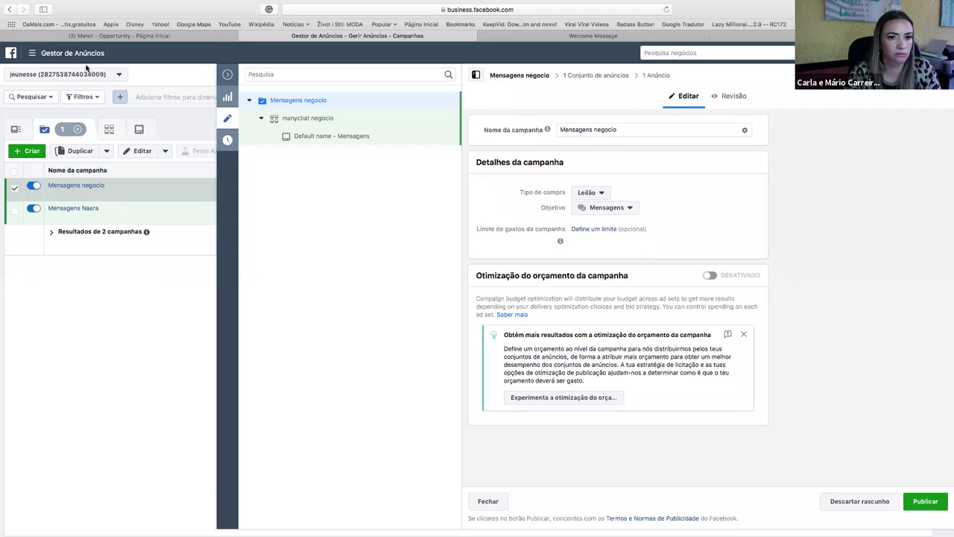
Widen the table, check configuration details and the Anúncios tab, then return to the Campanhas list.
left_click(229, 76)
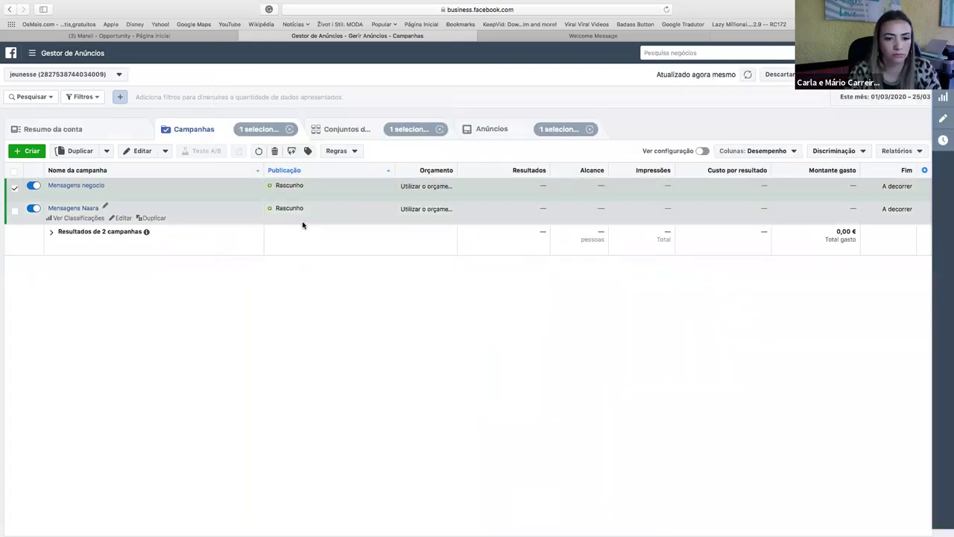
left_click(702, 152)
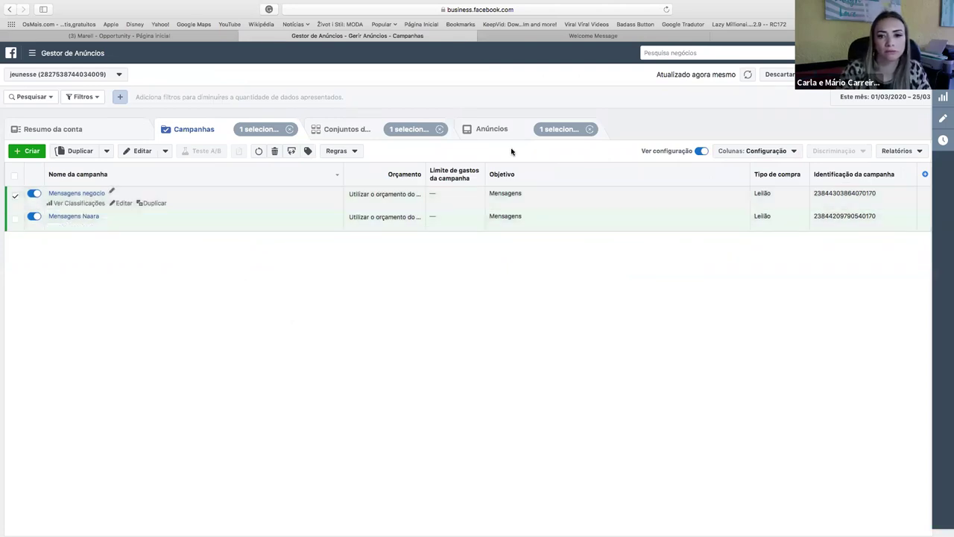
left_click(501, 127)
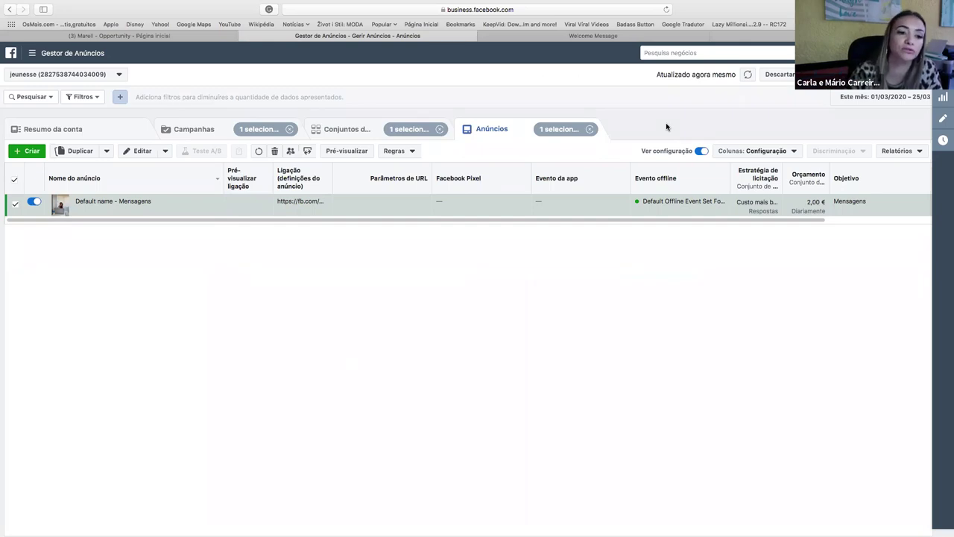
left_click(702, 151)
left_click(201, 130)
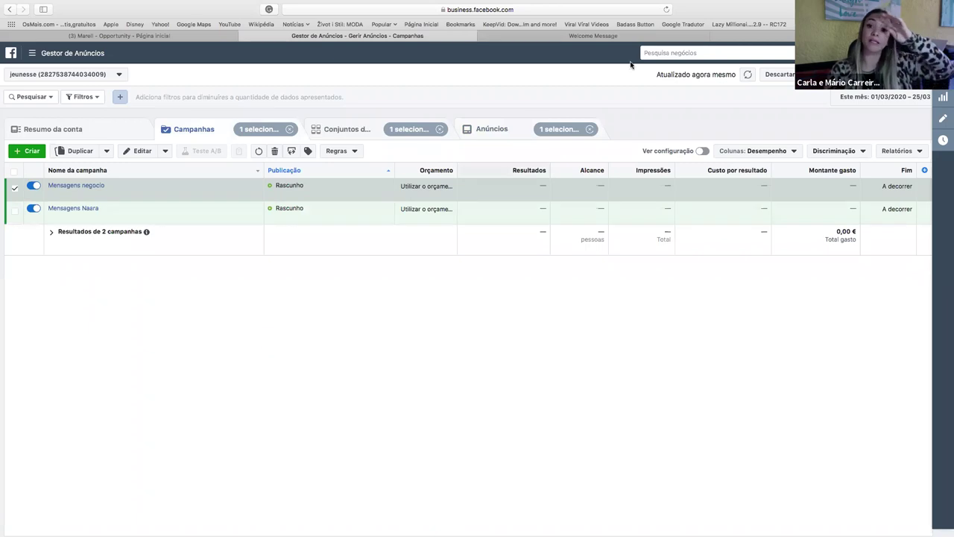
mouse_move(287, 522)
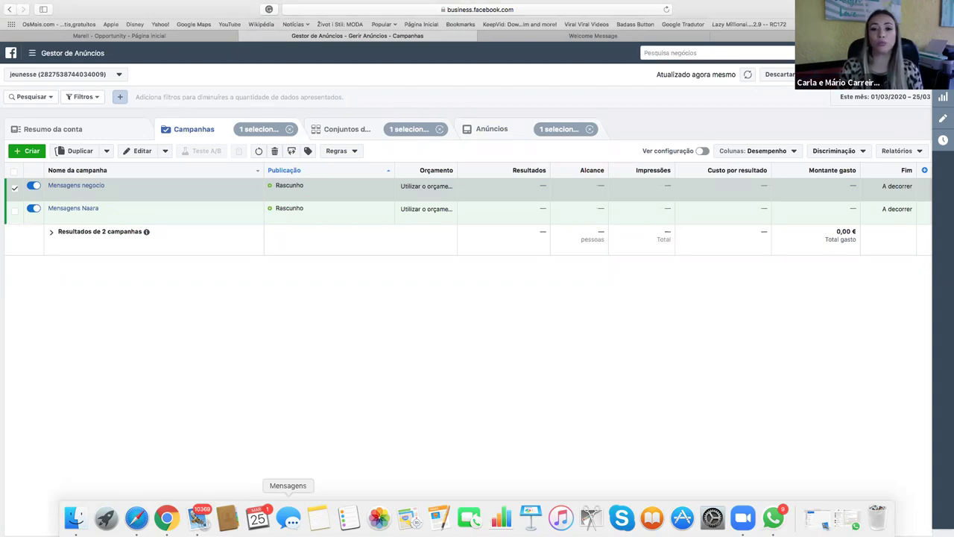
Return to ManyChat's Welcome Message page, then bring the other Chrome window to the front.
left_click(518, 34)
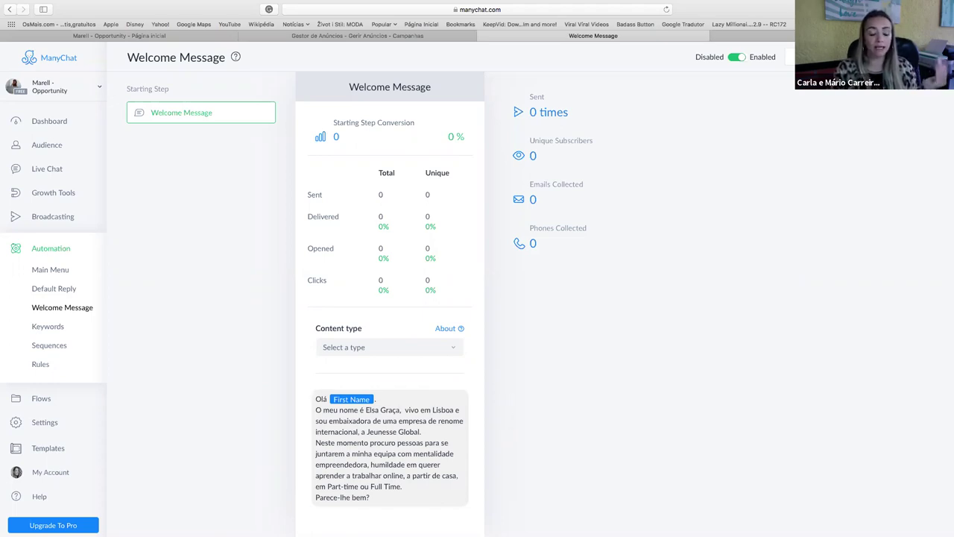
mouse_move(137, 529)
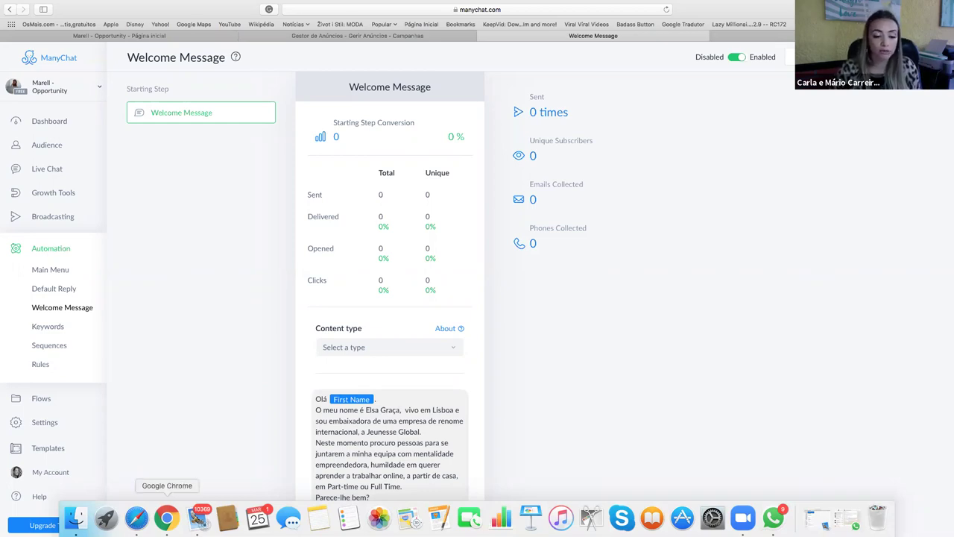
left_click(167, 516)
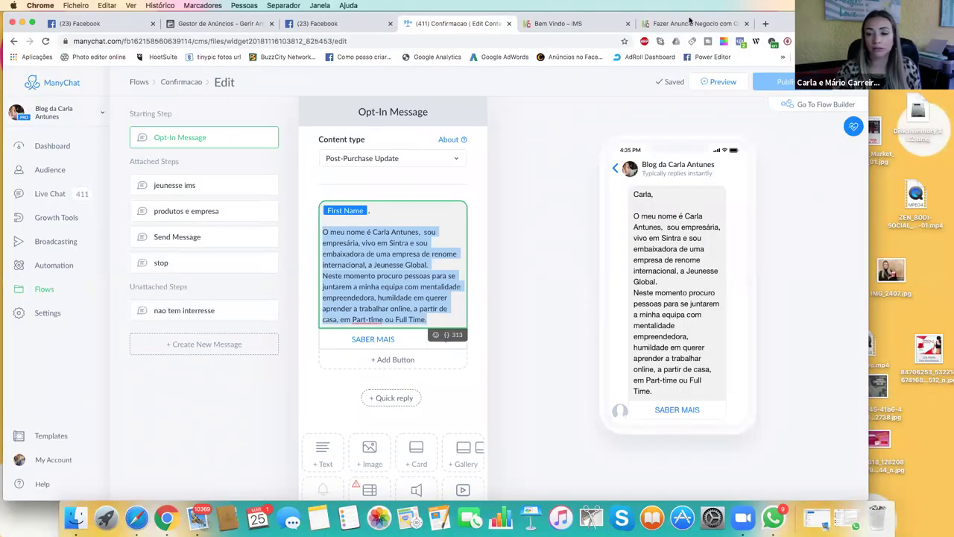
Read through the Fazer Anuncio Negocio com Chatbot Manychat lesson and open its 'anúncios' link in a new tab.
left_click(689, 23)
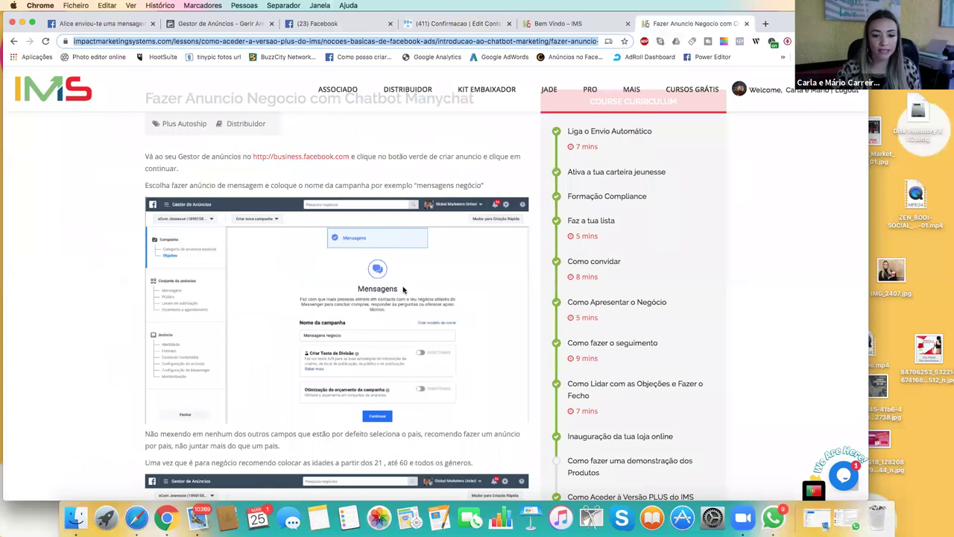
scroll(404, 289, "down", 5)
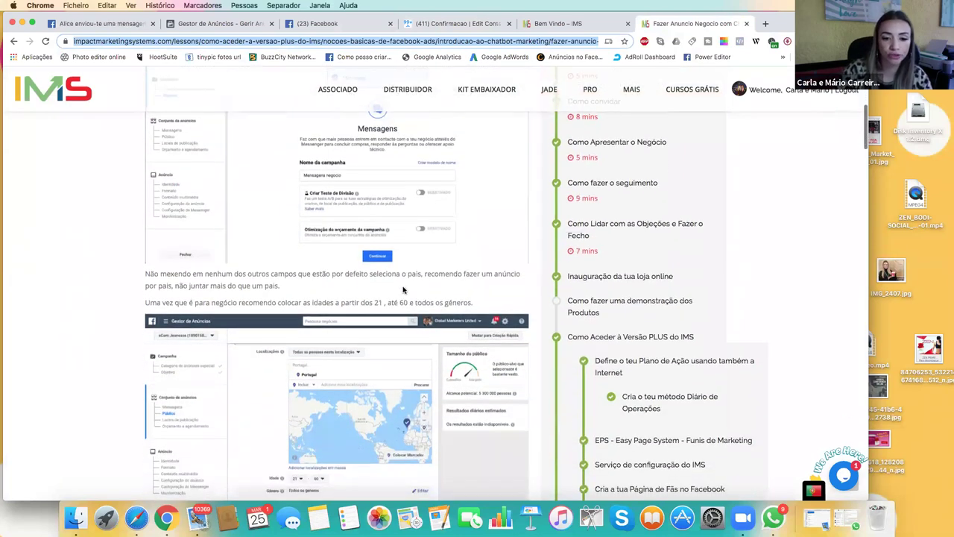
scroll(404, 289, "down", 4)
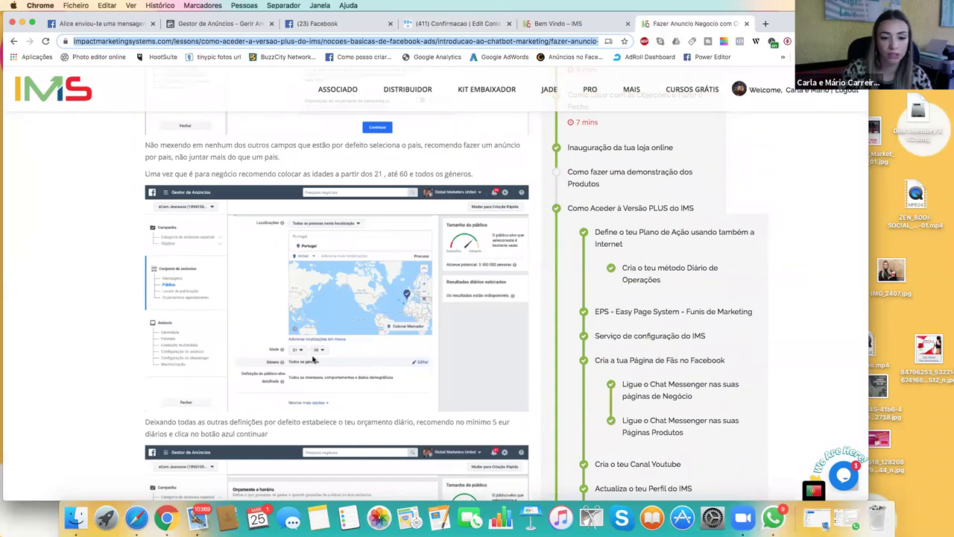
scroll(313, 359, "down", 2)
scroll(313, 360, "down", 1)
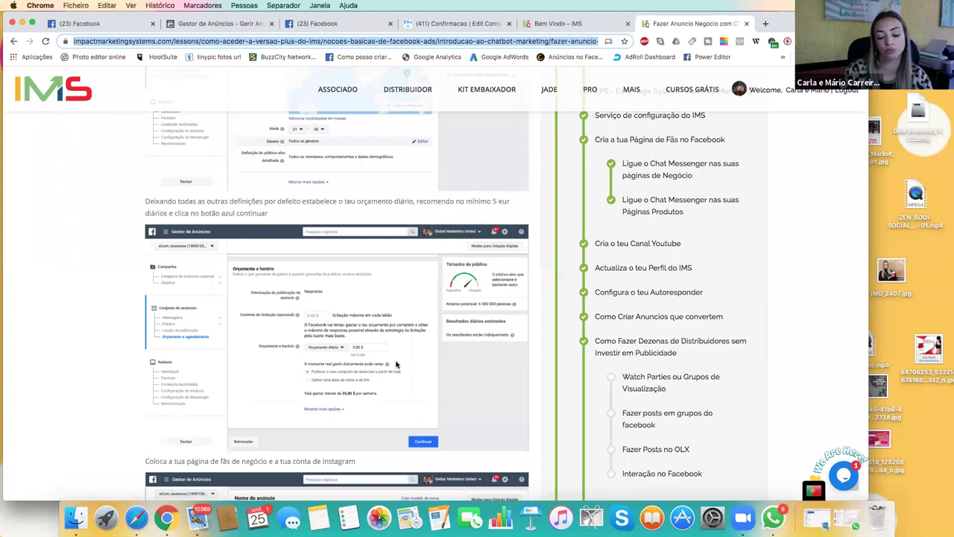
scroll(350, 313, "down", 7)
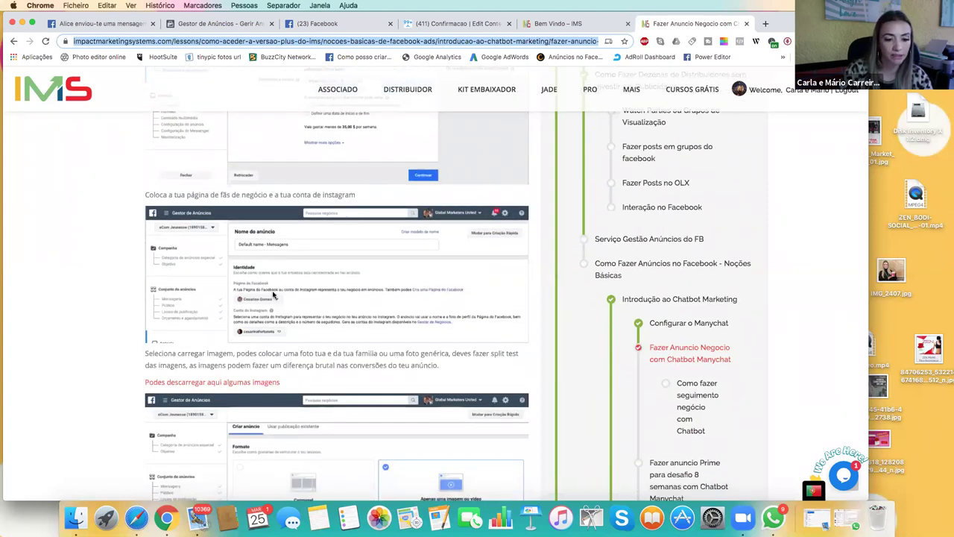
scroll(273, 312, "down", 2)
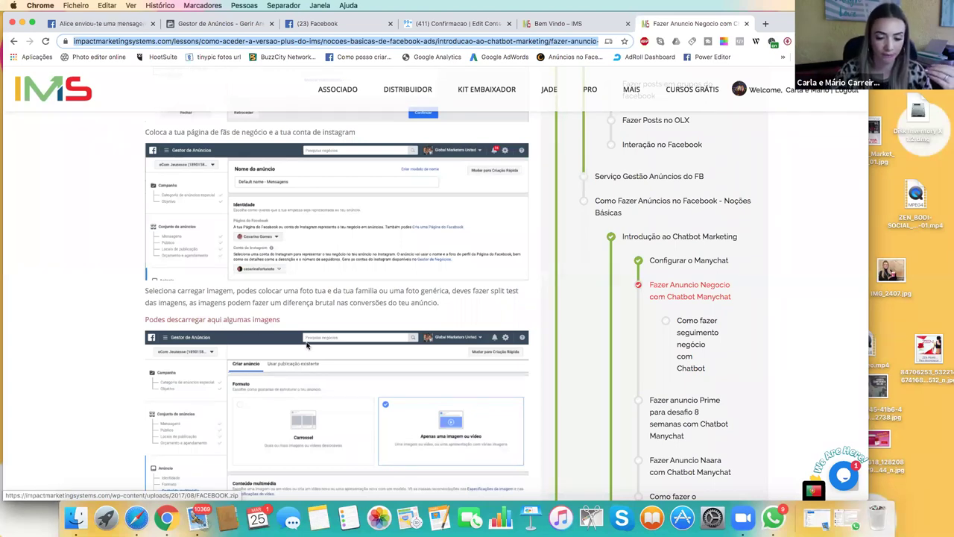
scroll(307, 345, "down", 5)
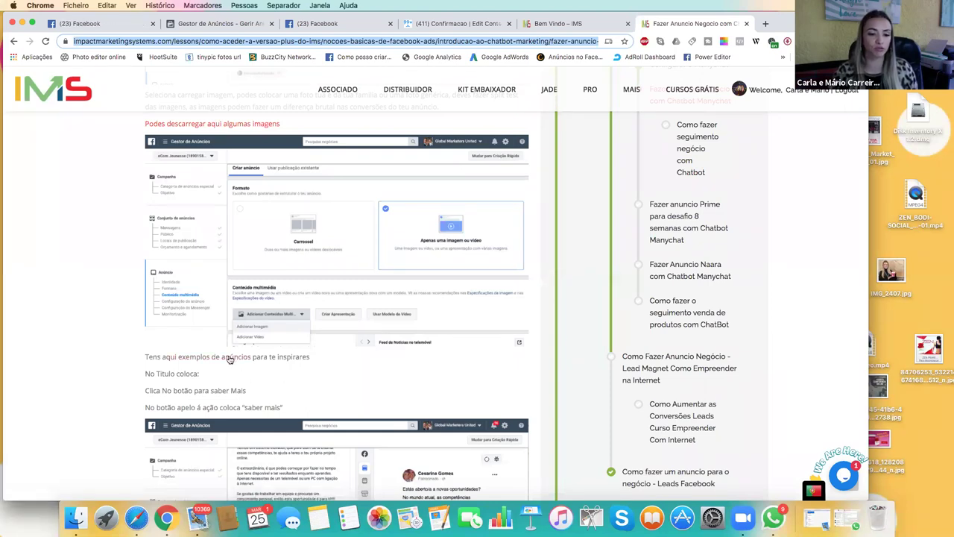
left_click(227, 359)
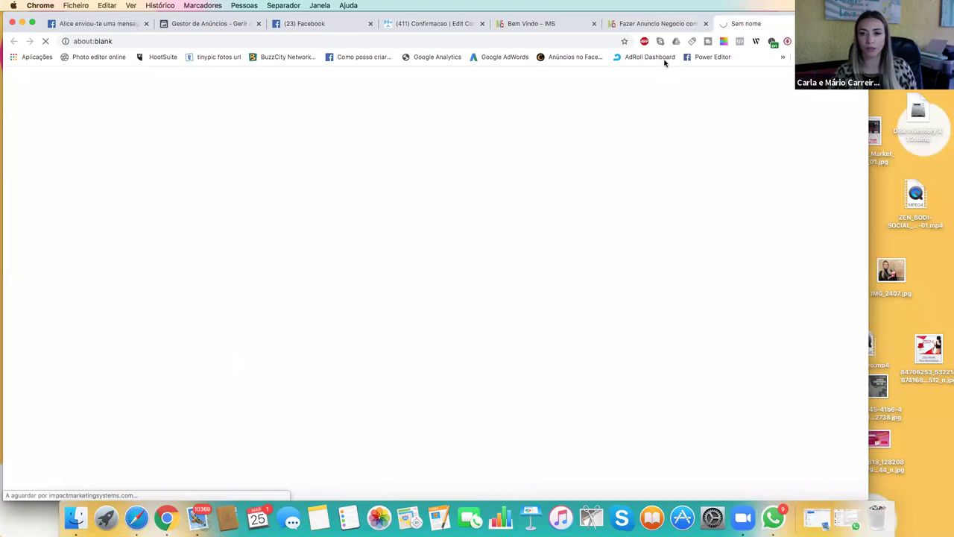
left_click(658, 22)
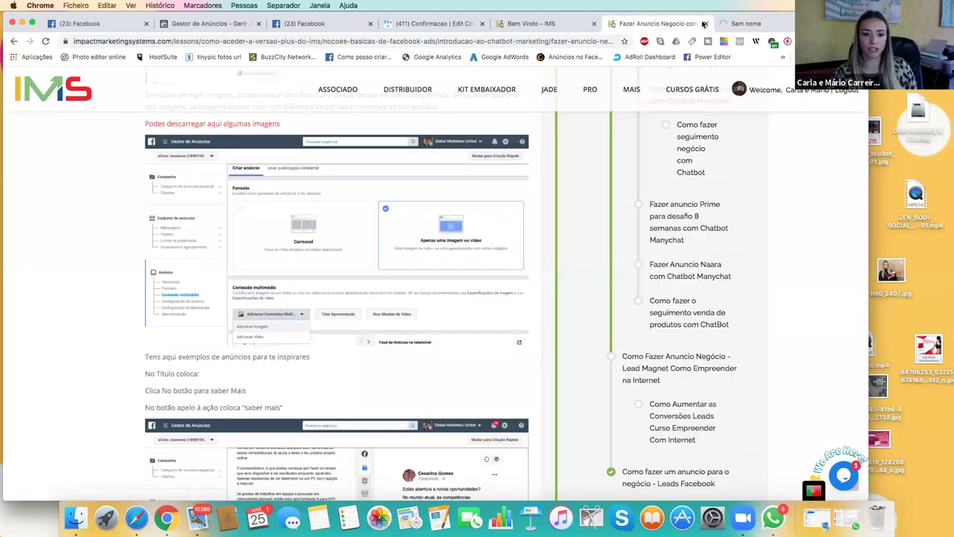
Open the Como Criar Anuncios que convertem lesson and read its rules, highlighting the words to avoid.
left_click(727, 23)
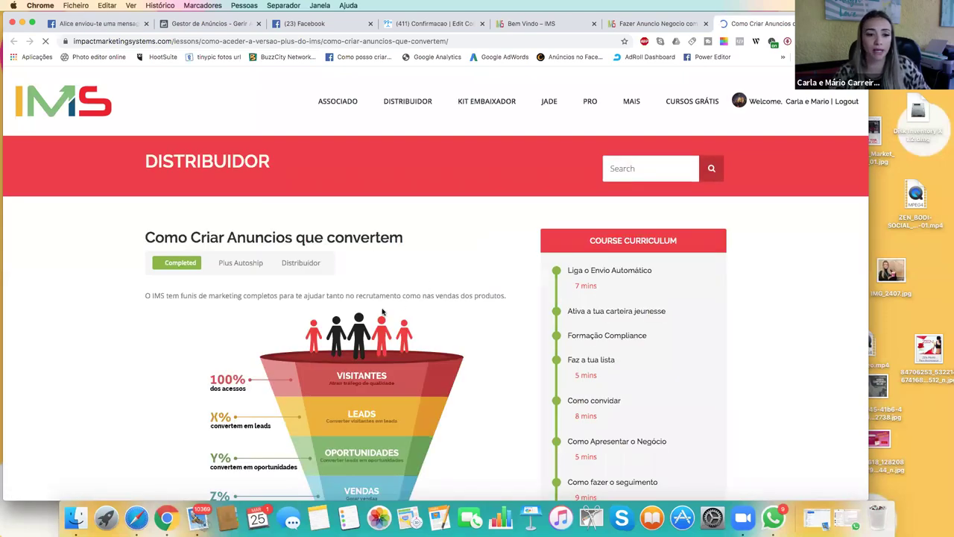
scroll(395, 306, "down", 1)
scroll(382, 311, "down", 4)
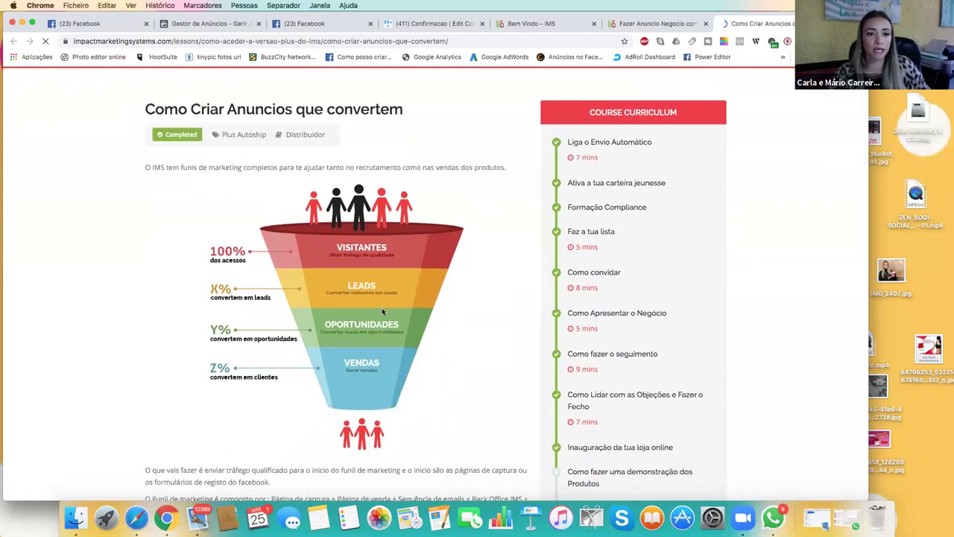
scroll(382, 312, "down", 3)
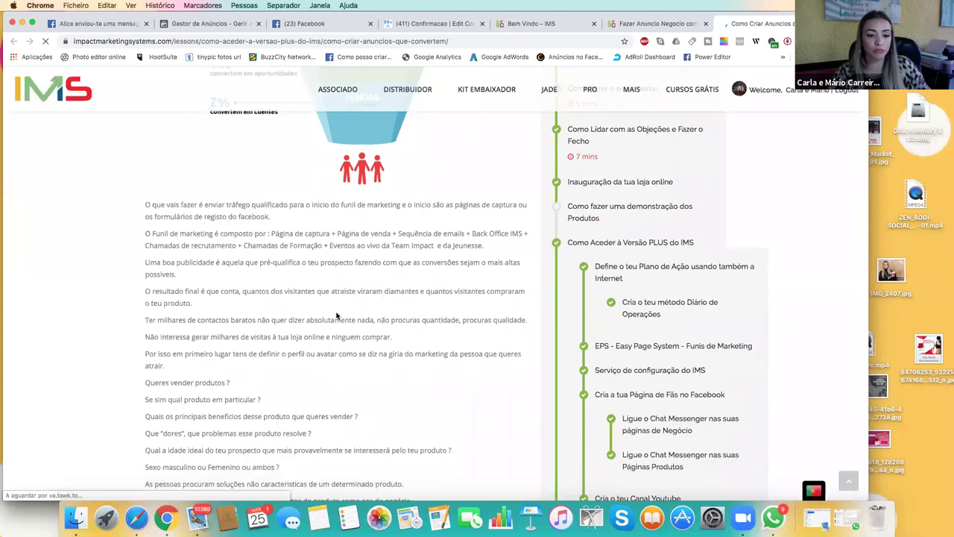
scroll(336, 316, "down", 2)
scroll(336, 316, "down", 3)
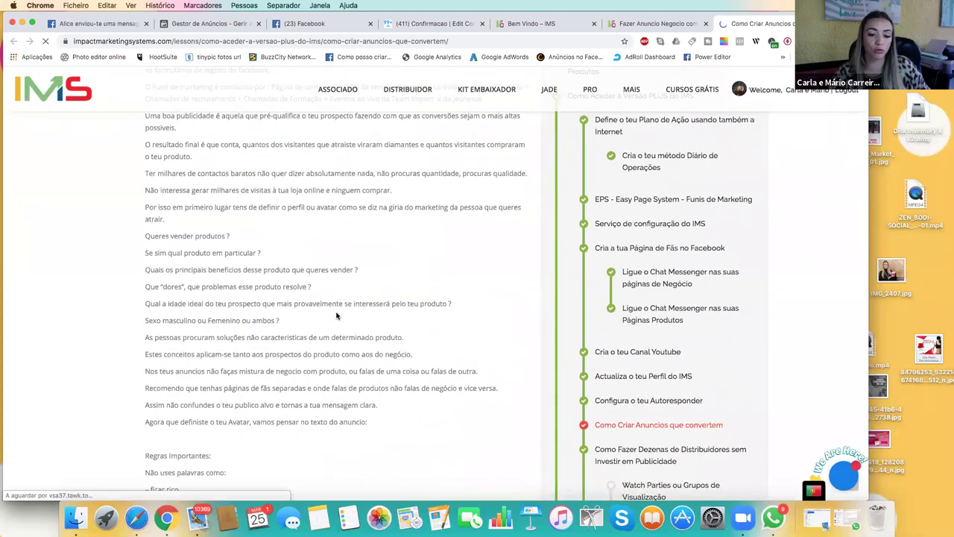
scroll(336, 316, "down", 2)
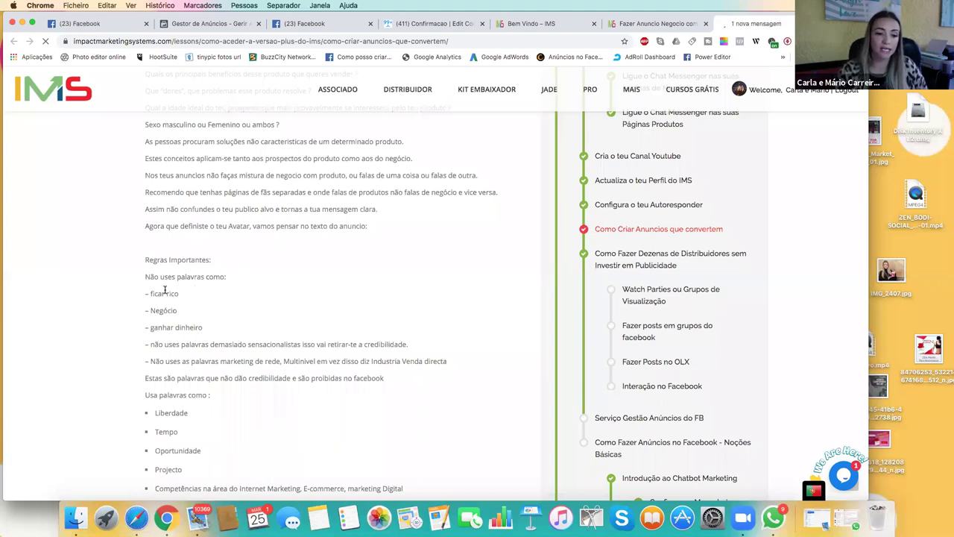
left_click_drag(152, 293, 158, 344)
left_click(283, 360)
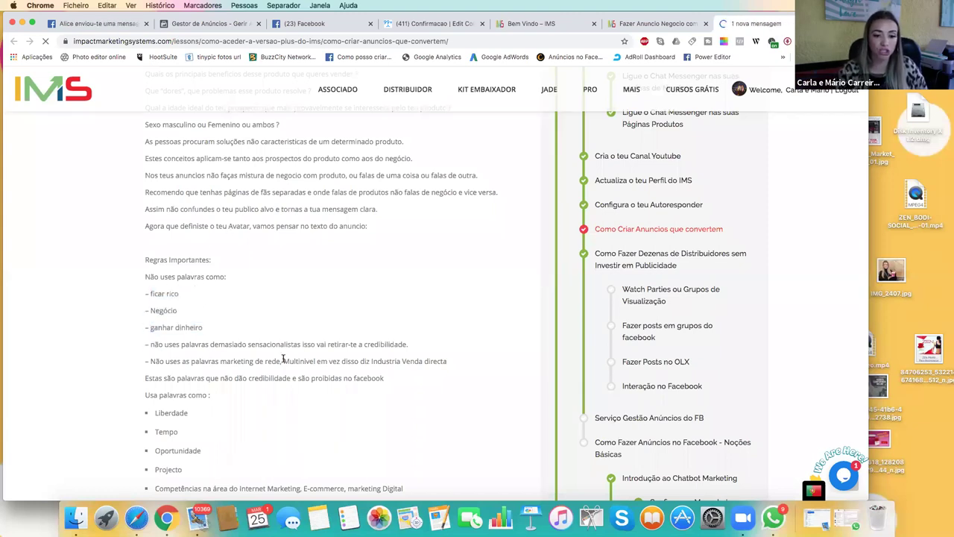
Highlight the suggested words Liberdade, Tempo, Oportunidade and read on to 'Anuncio com a tua História'.
scroll(282, 362, "down", 1)
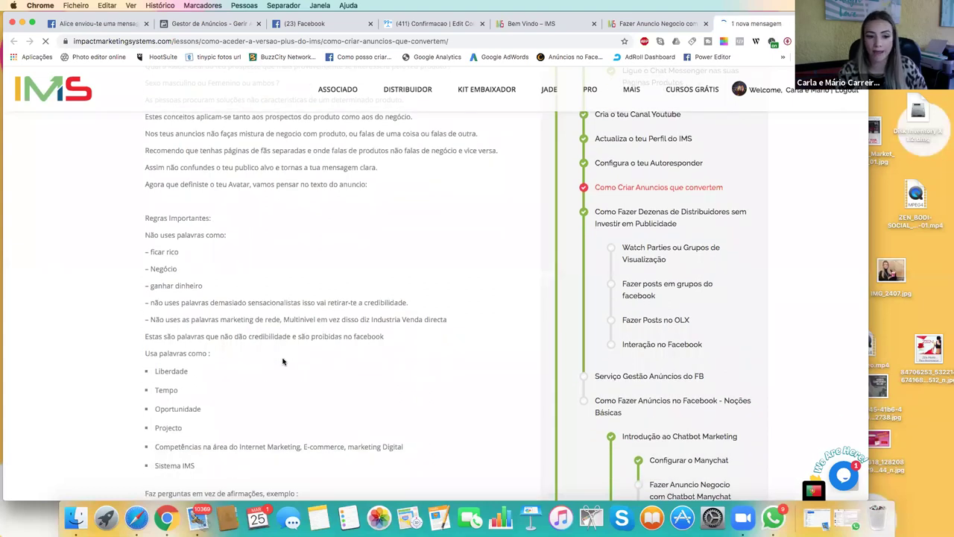
scroll(282, 362, "down", 2)
scroll(283, 361, "down", 2)
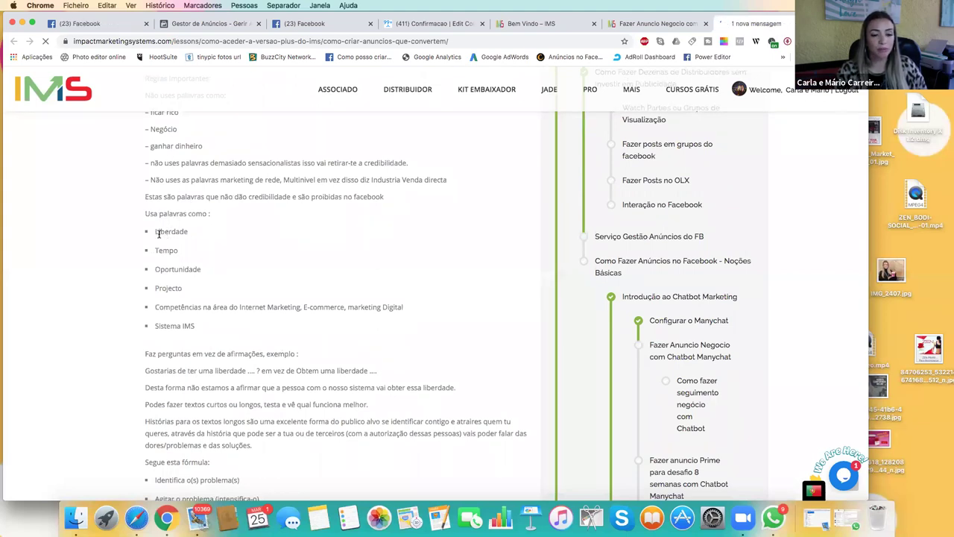
left_click_drag(168, 235, 164, 271)
left_click(159, 291)
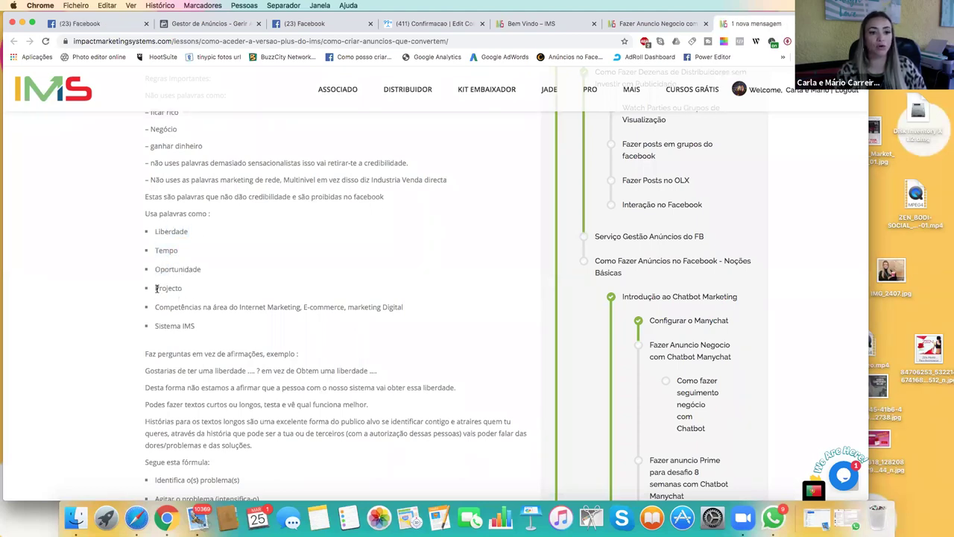
scroll(205, 291, "down", 1)
scroll(205, 290, "down", 10)
scroll(203, 288, "down", 8)
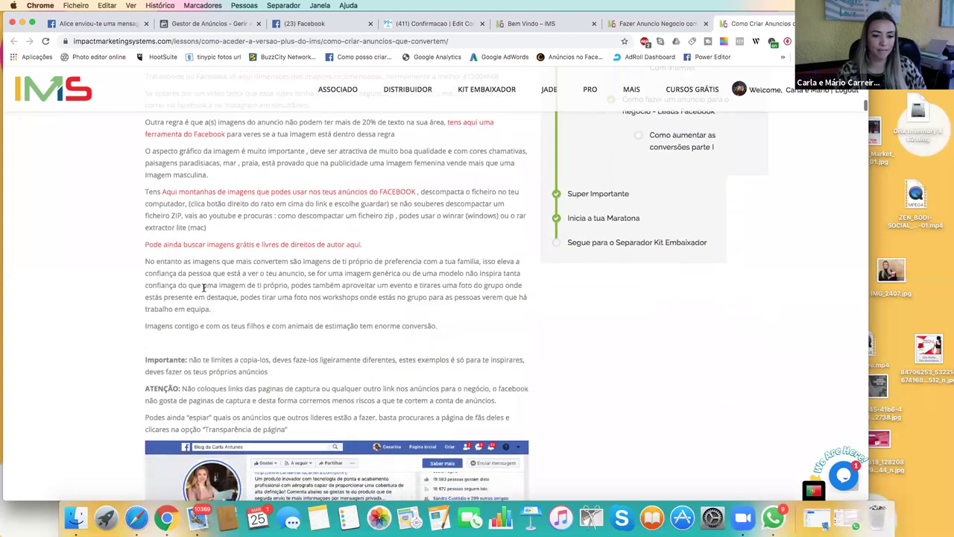
scroll(204, 287, "down", 6)
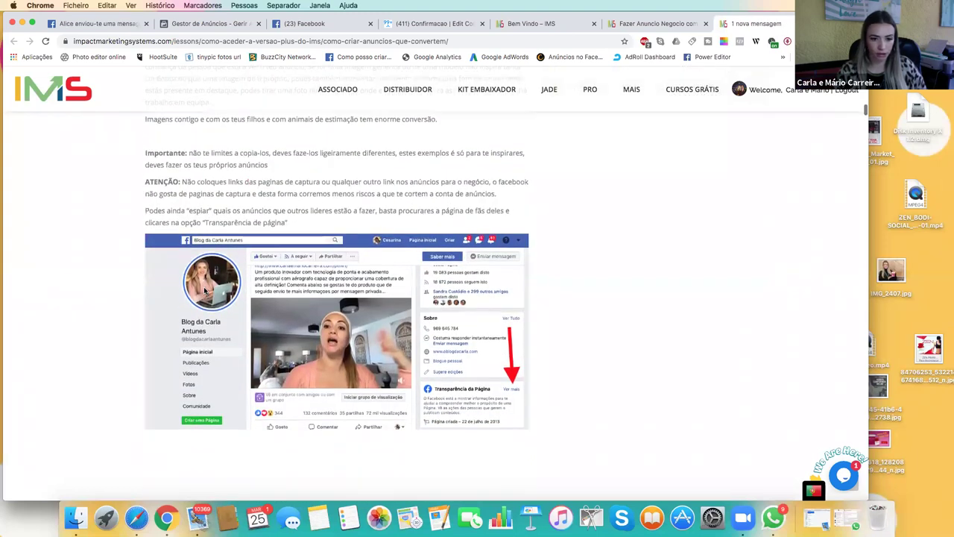
scroll(205, 291, "down", 6)
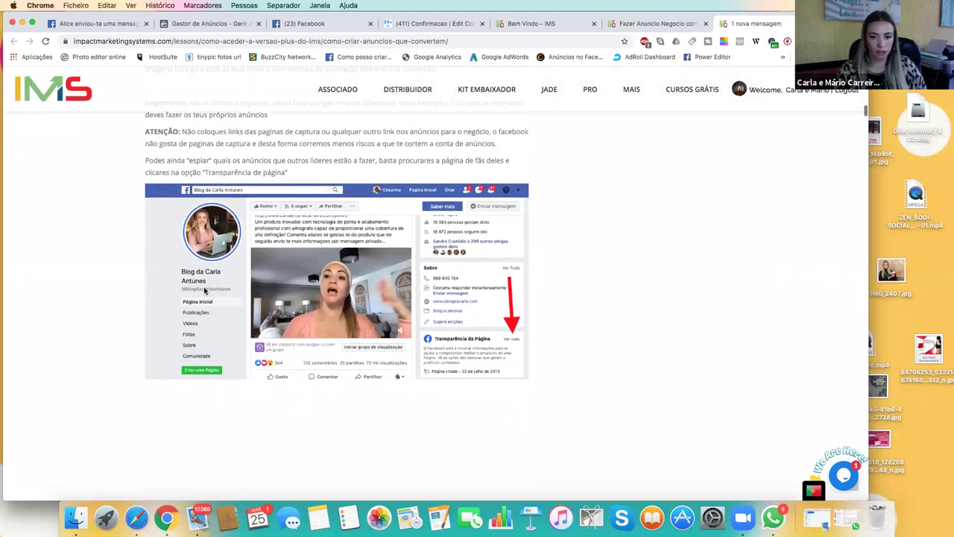
scroll(204, 291, "down", 4)
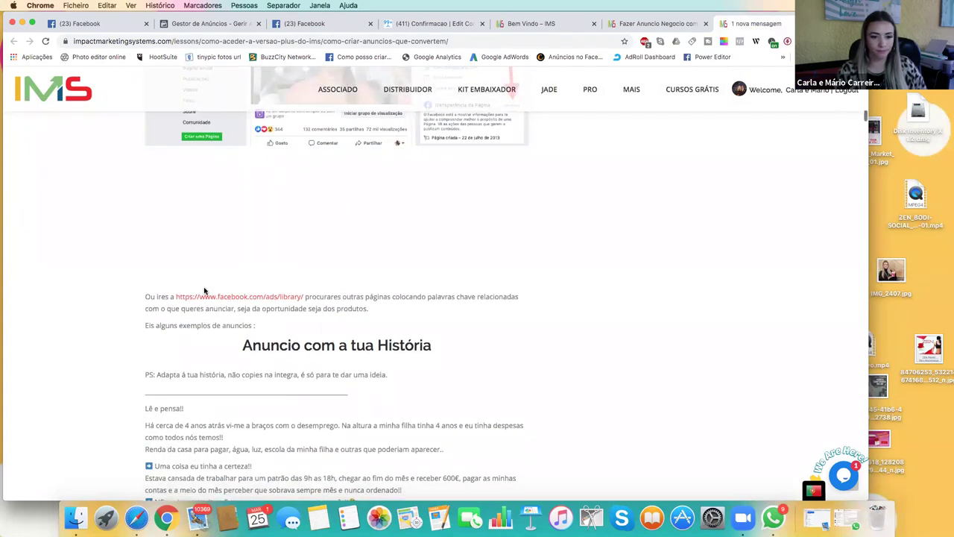
scroll(204, 290, "down", 4)
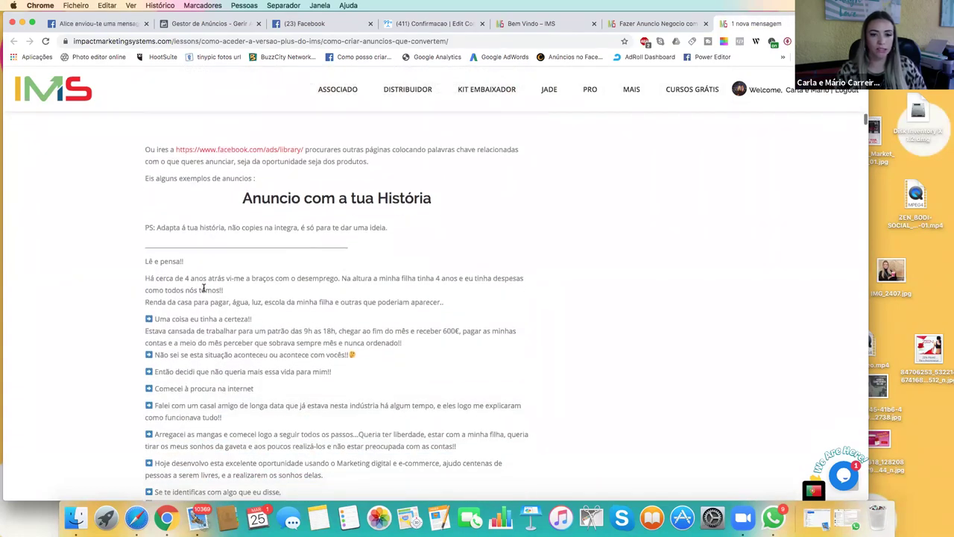